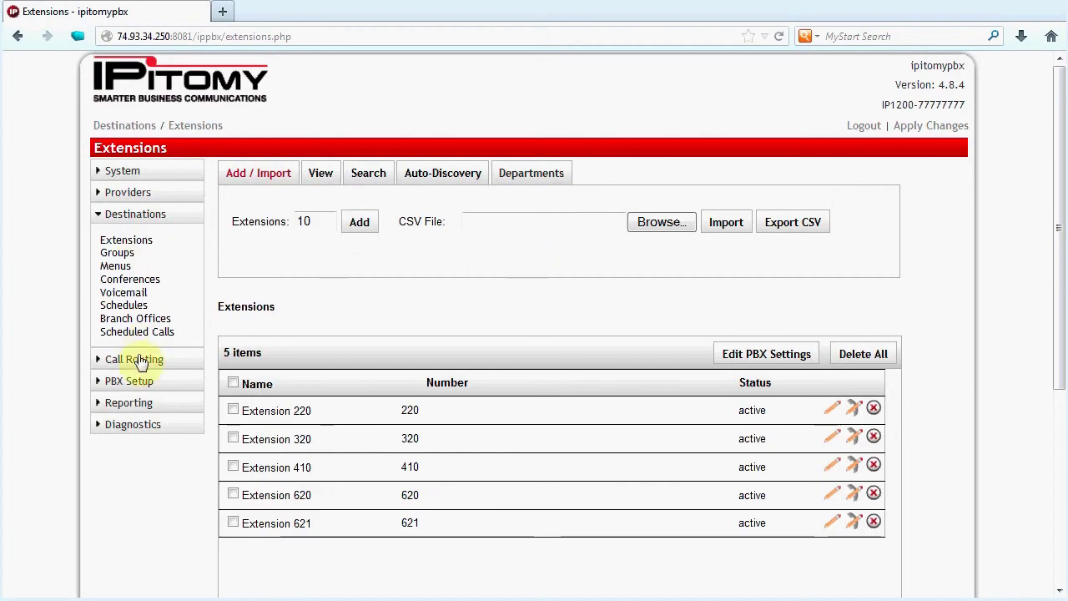
Go to Incoming Routing and enable Day/Night Mode.
left_click(138, 360)
left_click(124, 387)
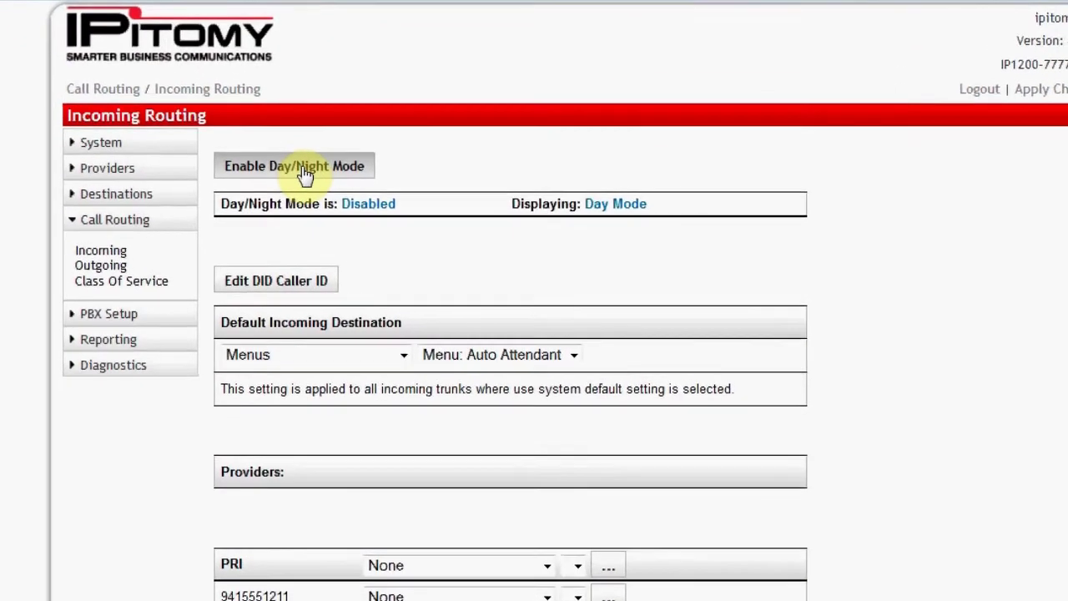
left_click(306, 171)
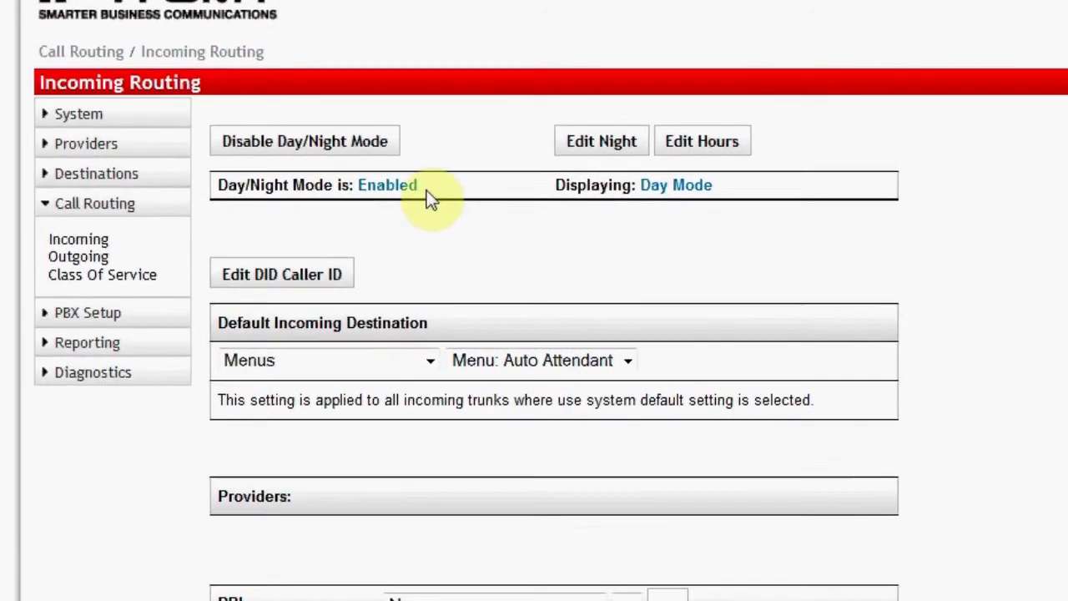
left_click_drag(421, 188, 211, 186)
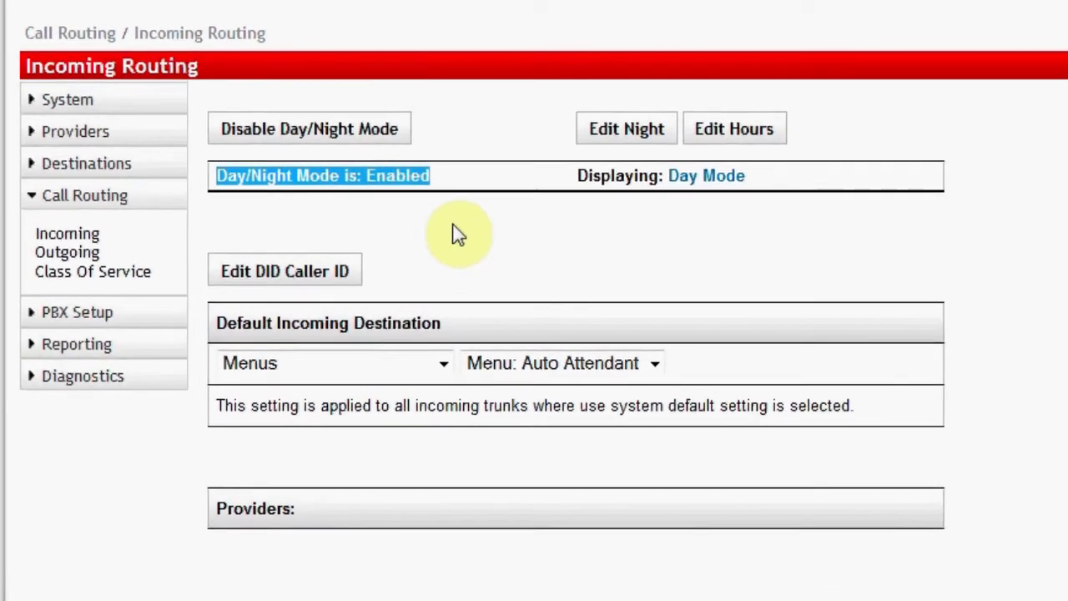
left_click(570, 182)
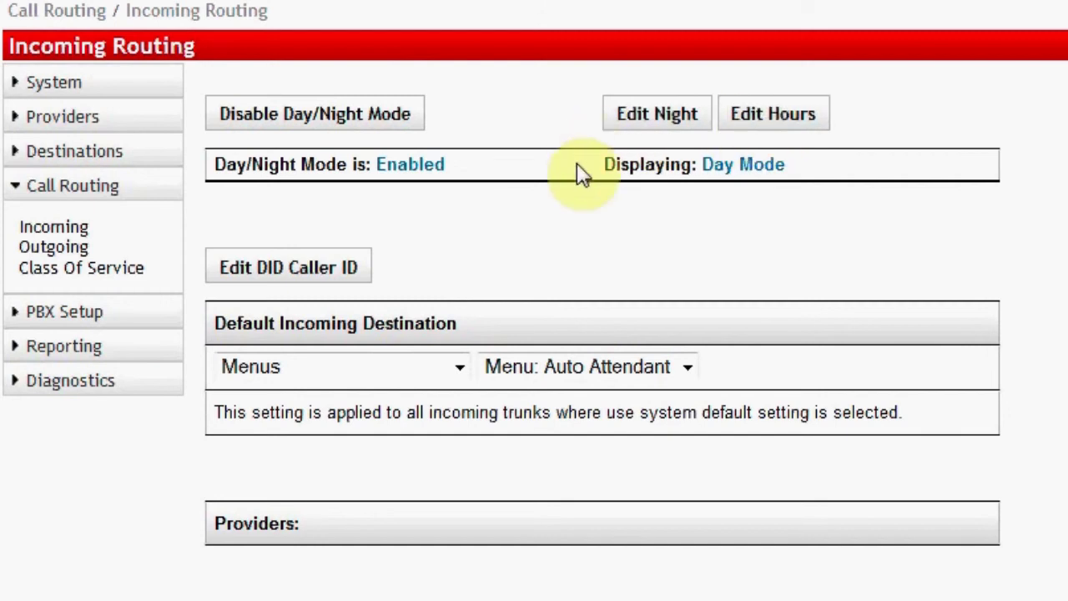
Switch the Incoming Routing display to Night Mode.
left_click_drag(591, 167, 792, 186)
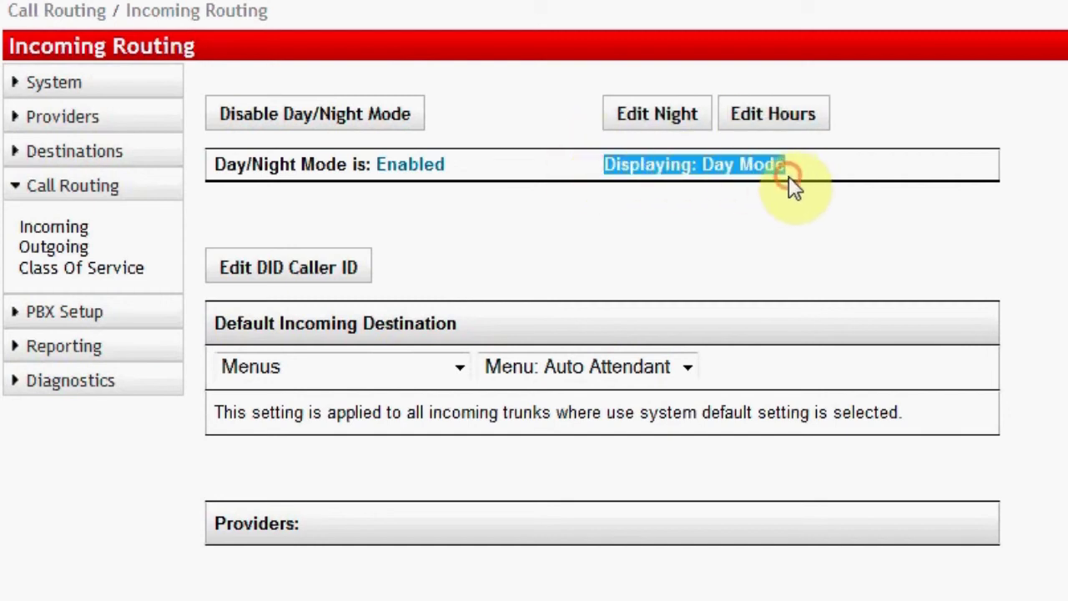
left_click(802, 196)
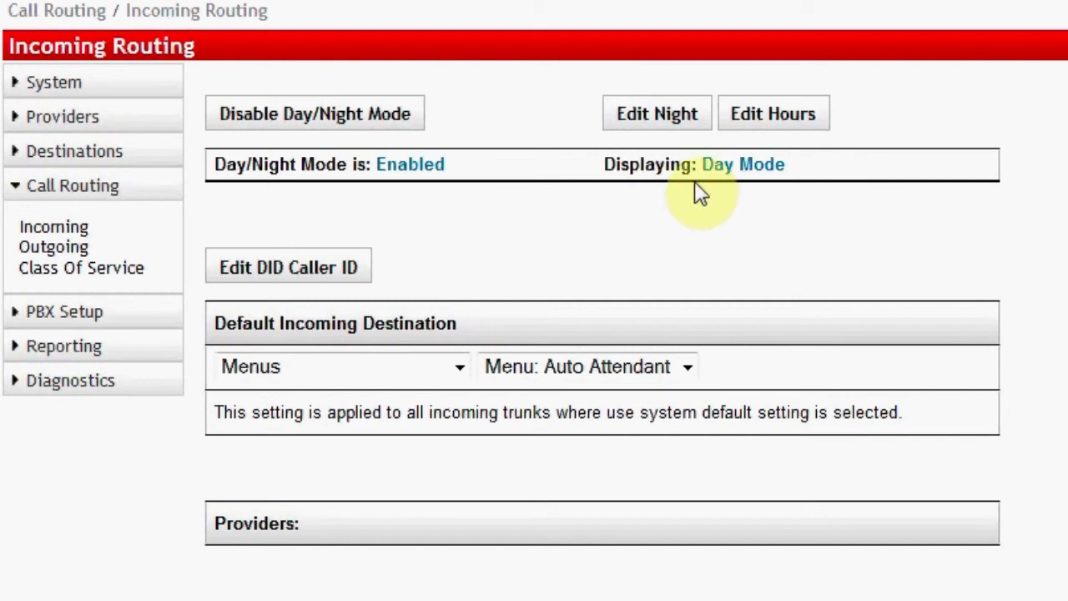
left_click(652, 133)
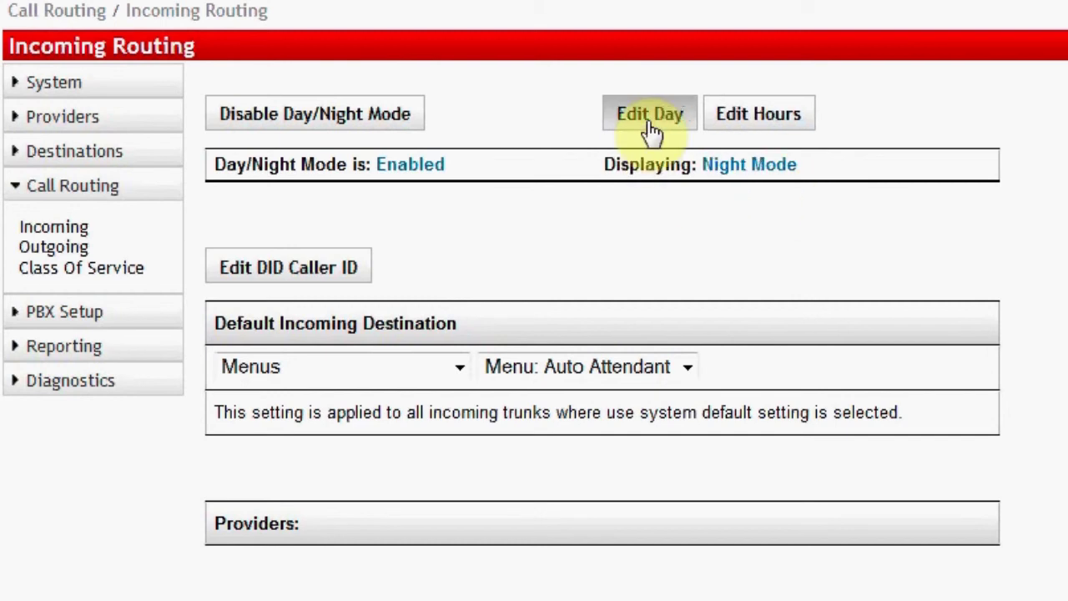
left_click_drag(815, 181, 603, 165)
left_click(676, 229)
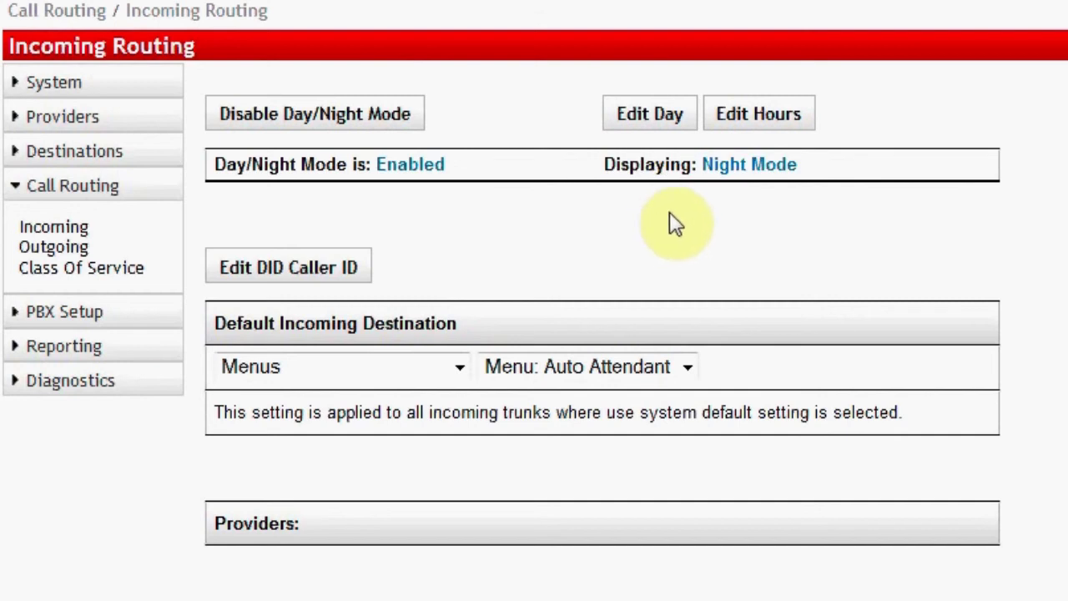
Edit System Hours and set the Monday–Friday start times to 8:00 am.
left_click(761, 119)
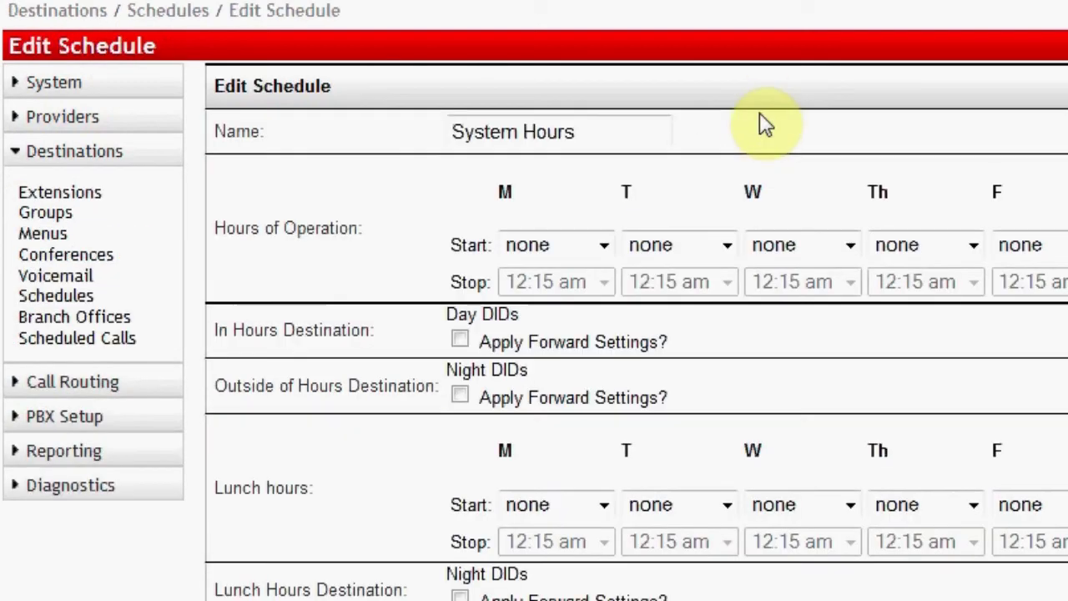
left_click(570, 245)
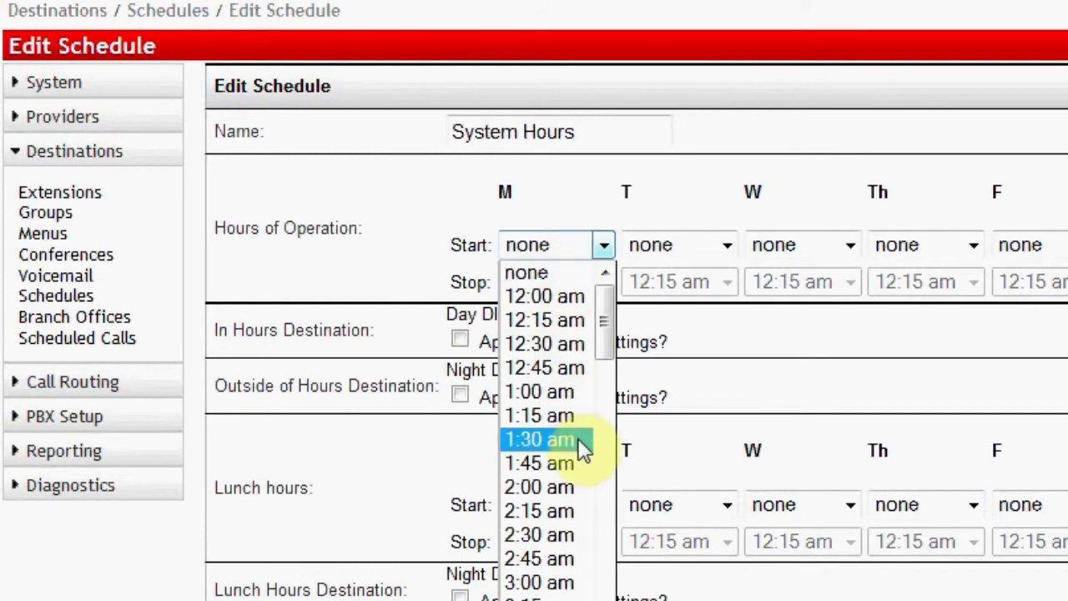
scroll(582, 451, "down", 3)
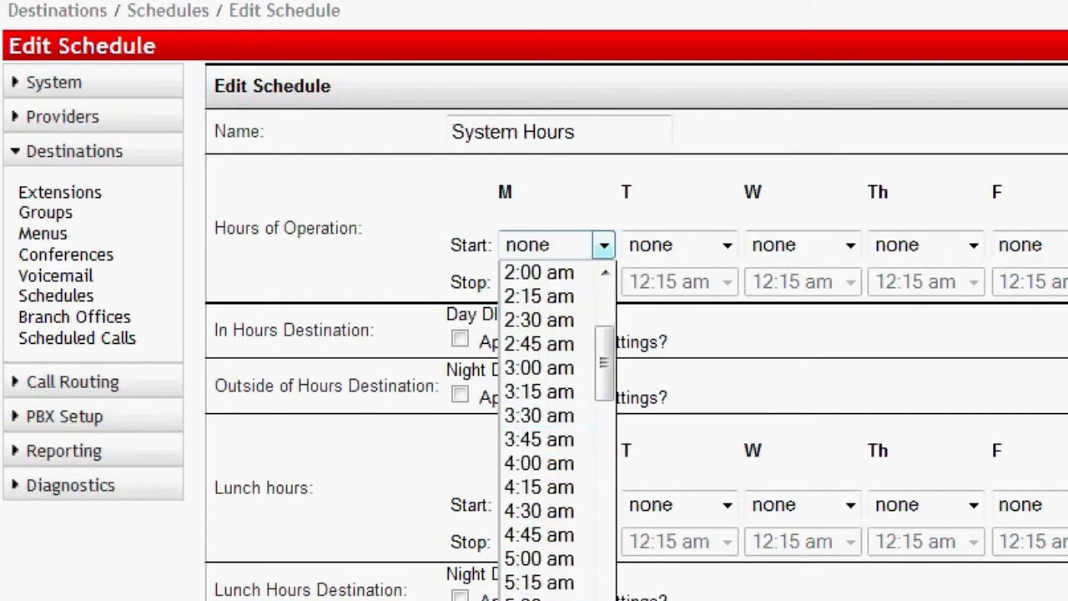
scroll(558, 430, "down", 3)
key("8")
key("Return")
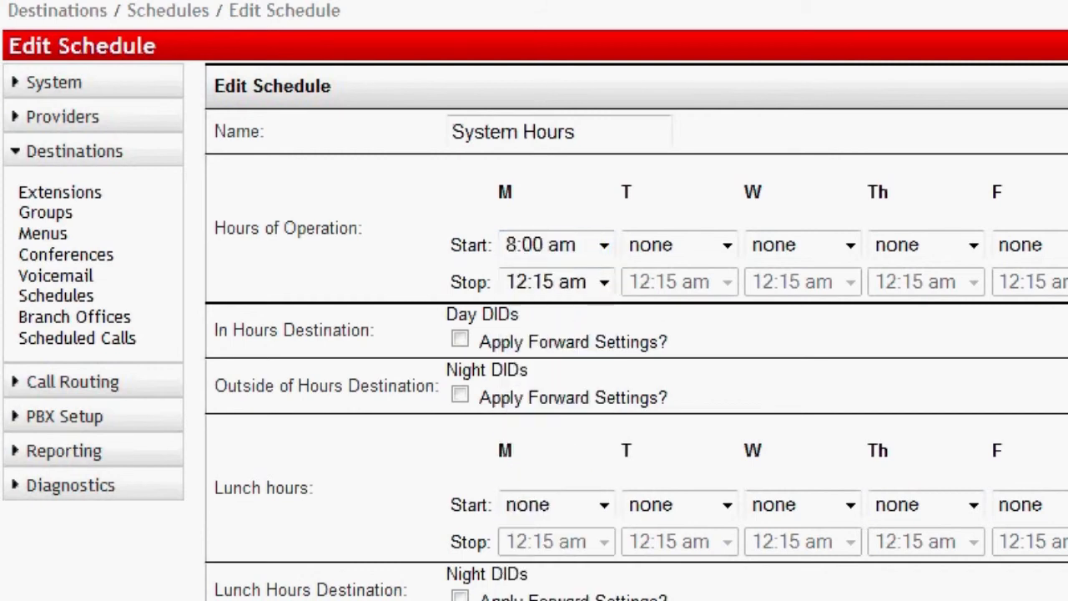
key("Tab")
key("8")
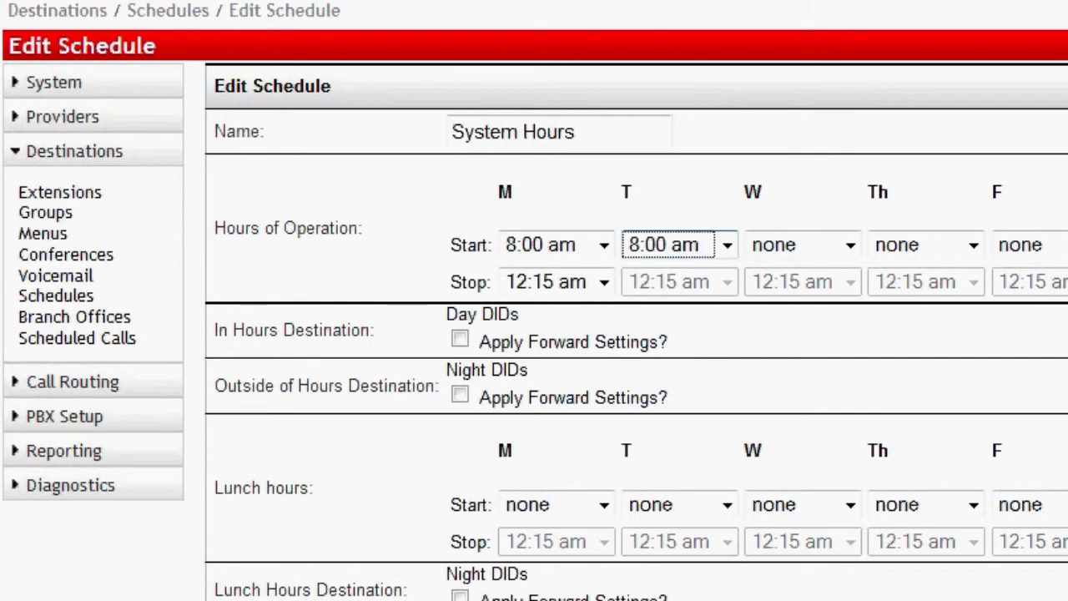
key("Tab")
key("8")
key("Tab")
key("8")
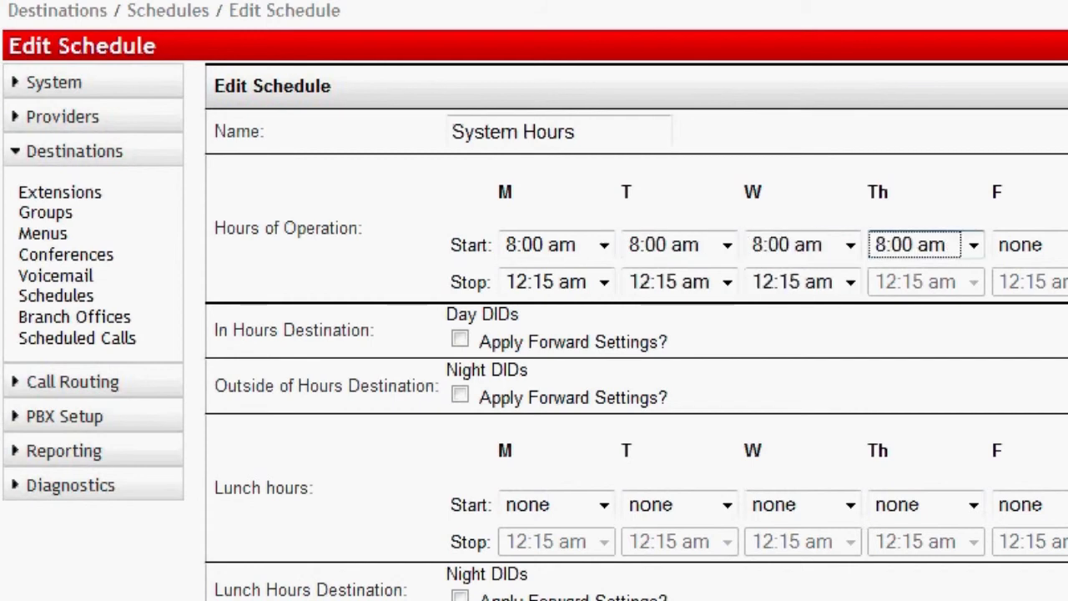
key("Tab")
key("8")
key("Tab")
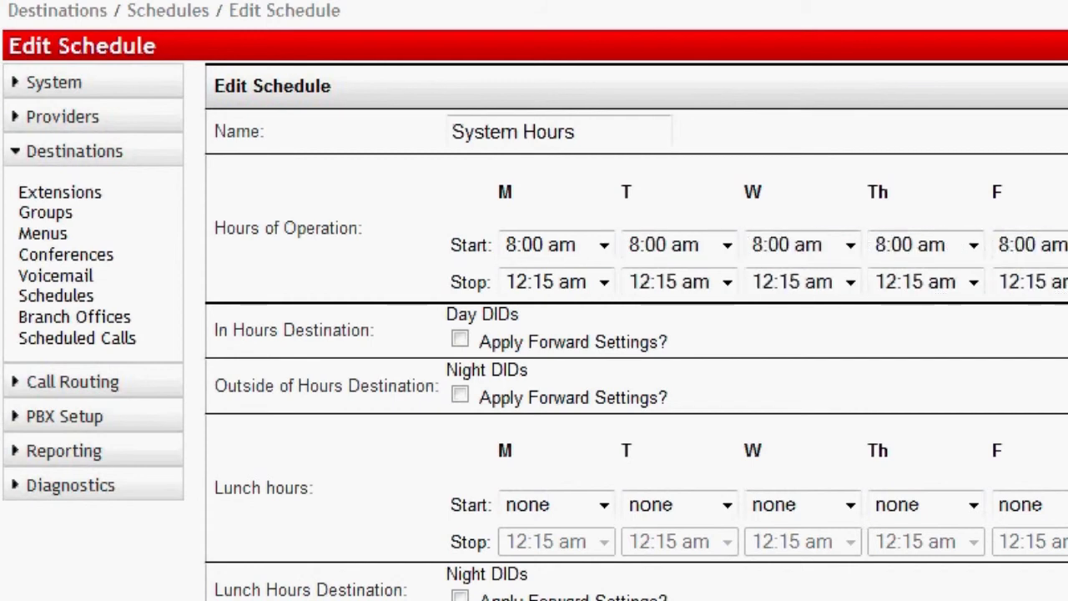
Set the Monday and Tuesday stop times to 5:00 pm.
key("Tab")
key("5")
key("5")
key("5")
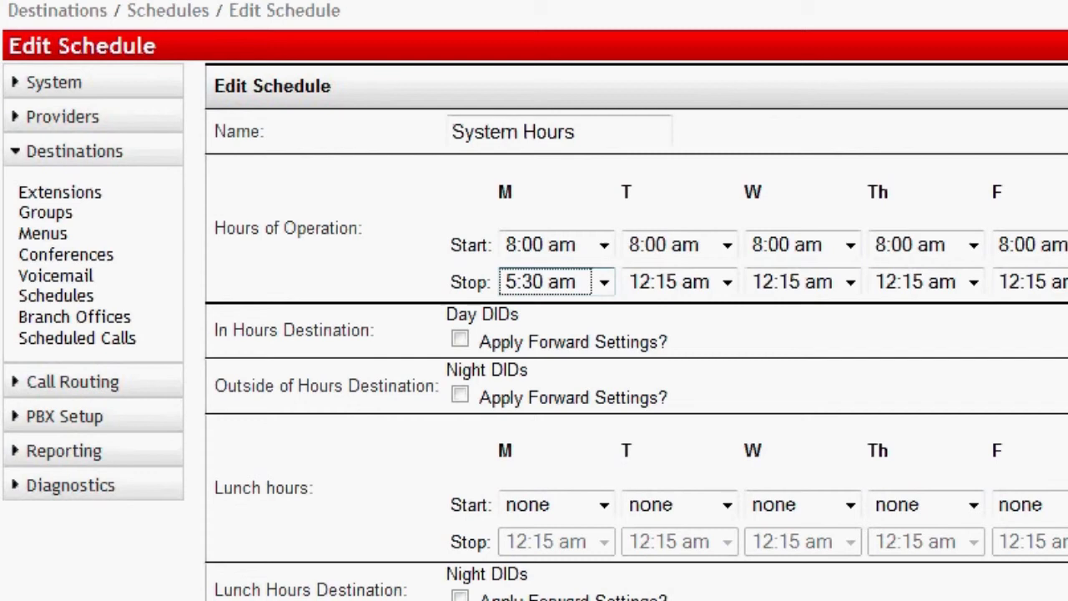
key("5")
key("5")
key("Tab")
key("5")
key("5")
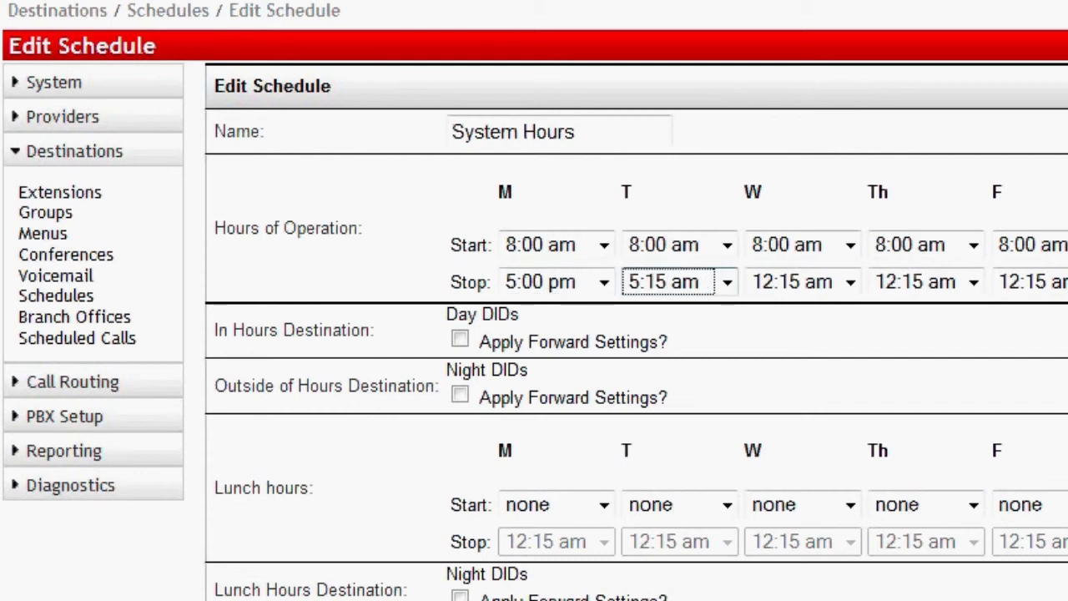
key("5")
key("5")
key("5")
Set Monday's lunch start to 12:00 pm, leaving the day/night DID forward options unticked.
left_click(563, 506)
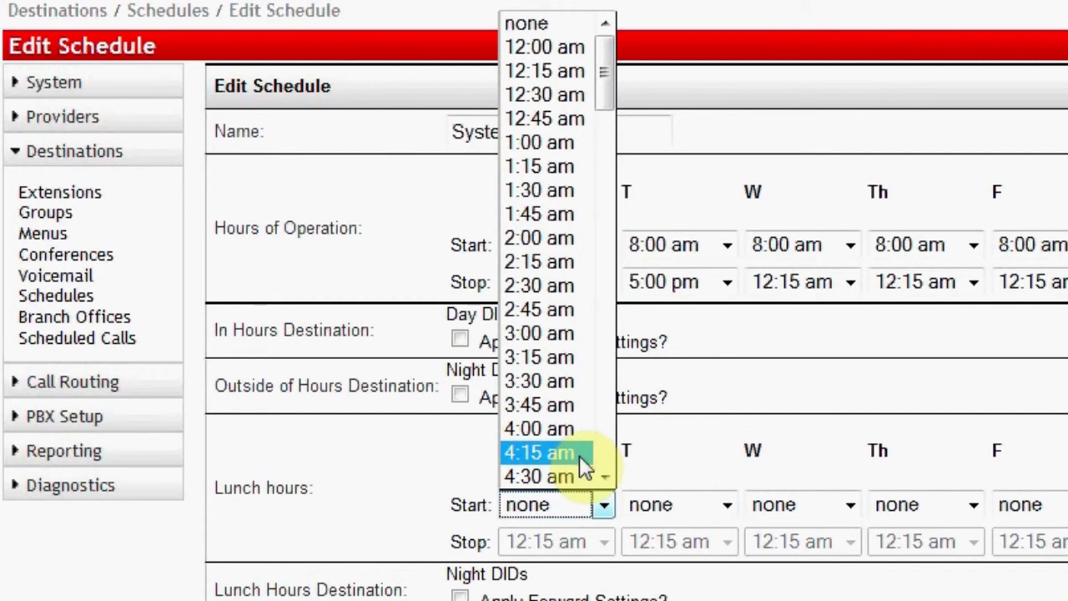
scroll(601, 461, "down", 11)
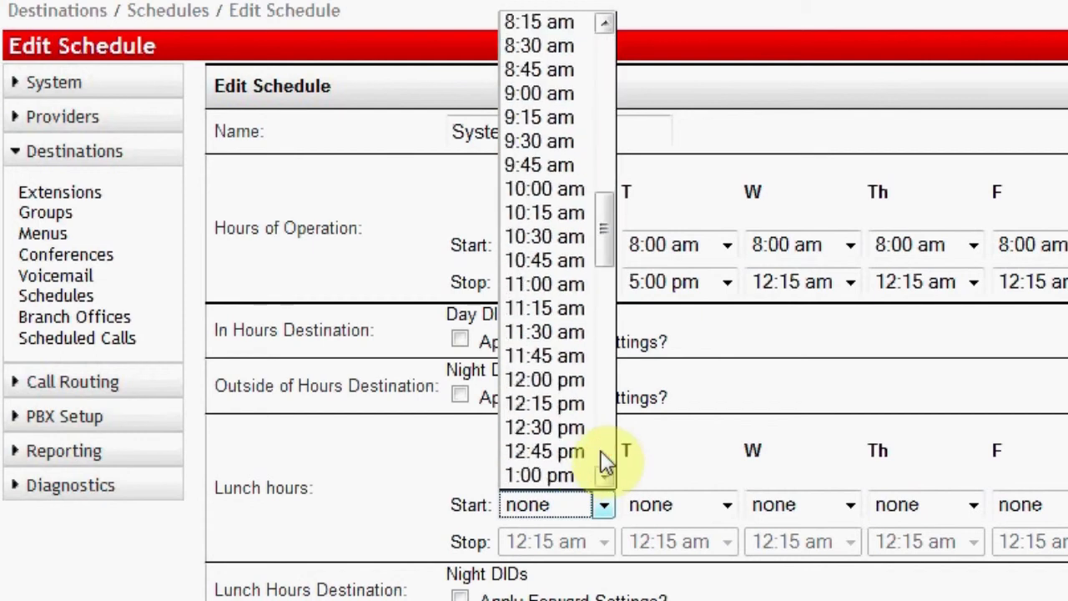
left_click(603, 379)
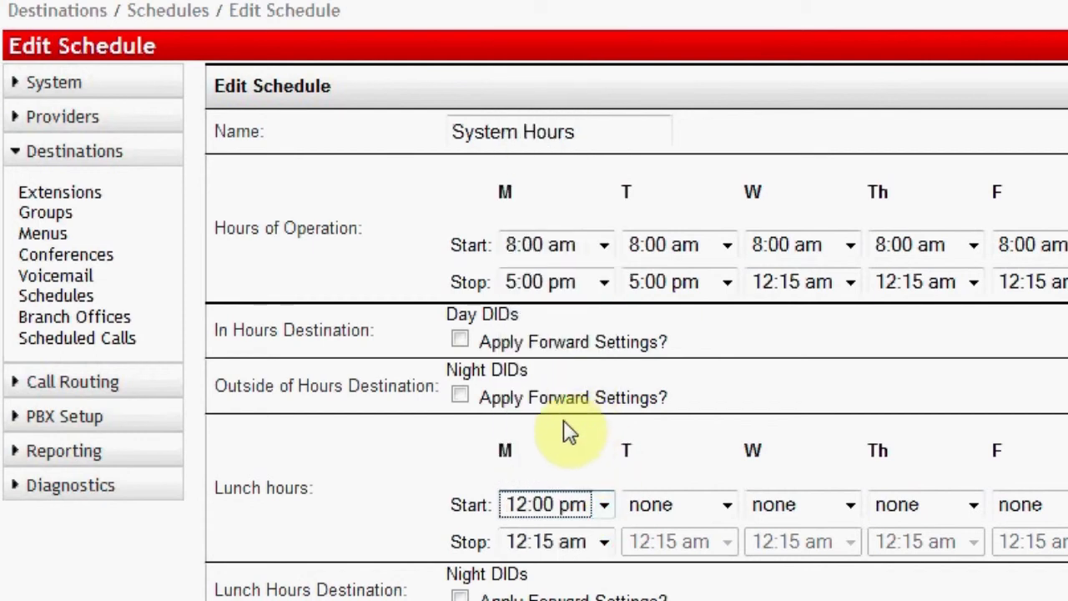
left_click(459, 342)
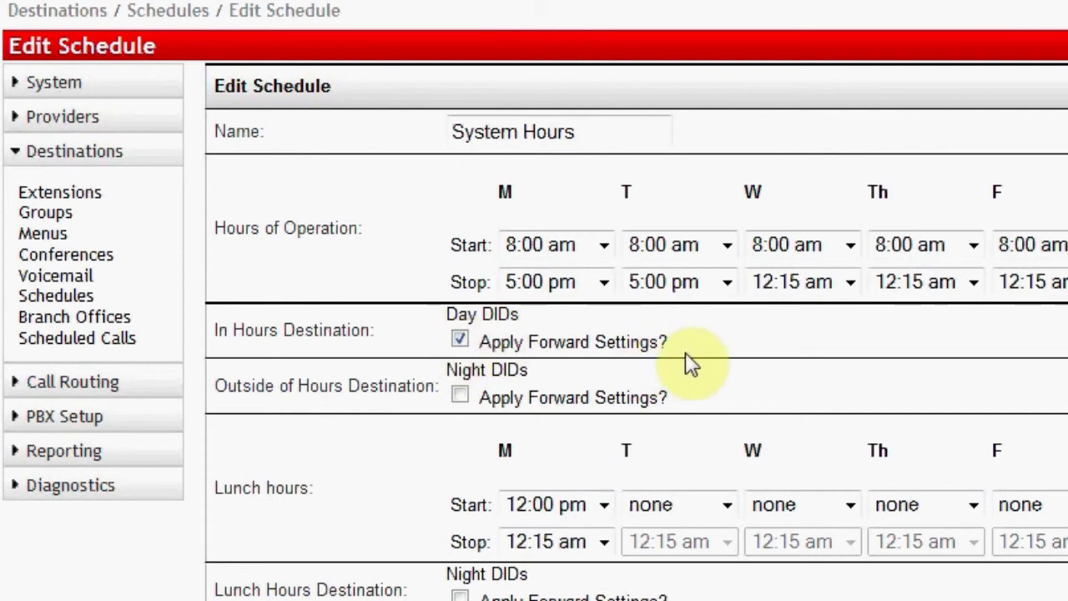
left_click(460, 397)
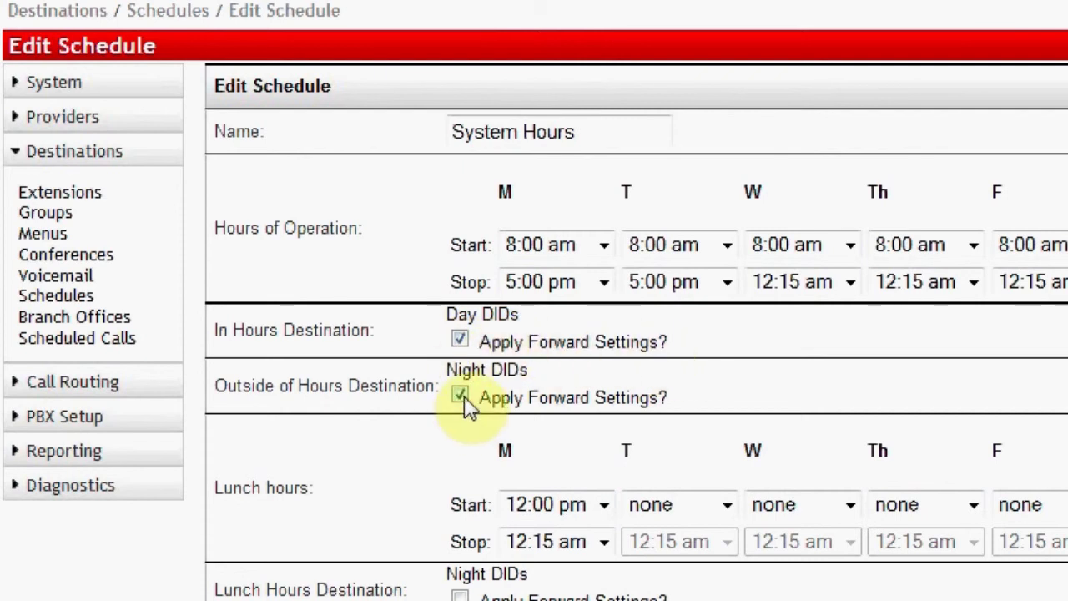
left_click(462, 397)
left_click(461, 342)
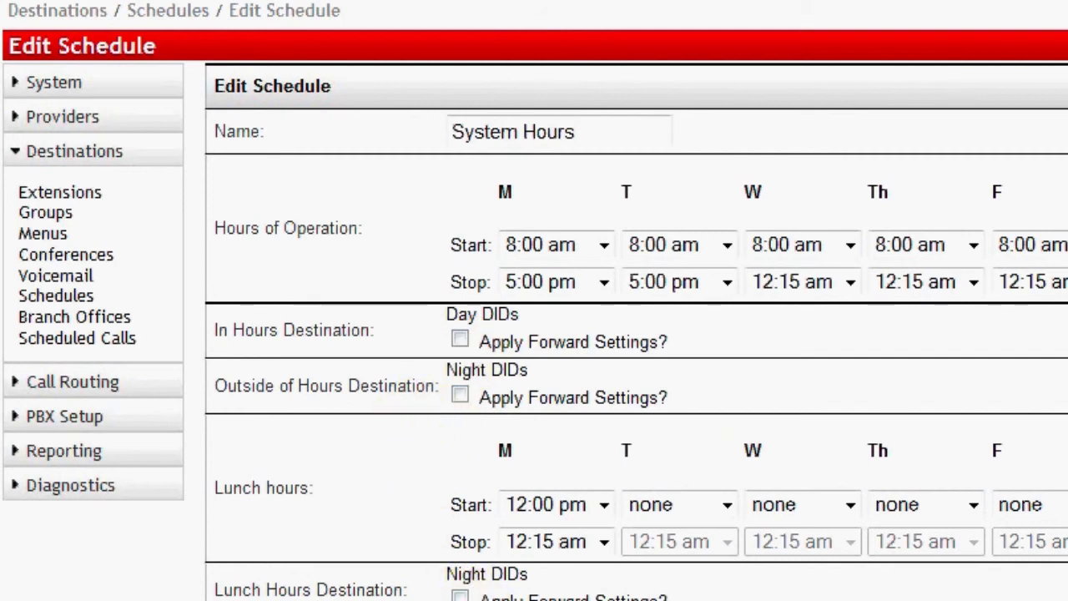
Back on Incoming Routing, pick Menus and Auto Attendant as the default incoming destination.
left_click(81, 383)
left_click(55, 425)
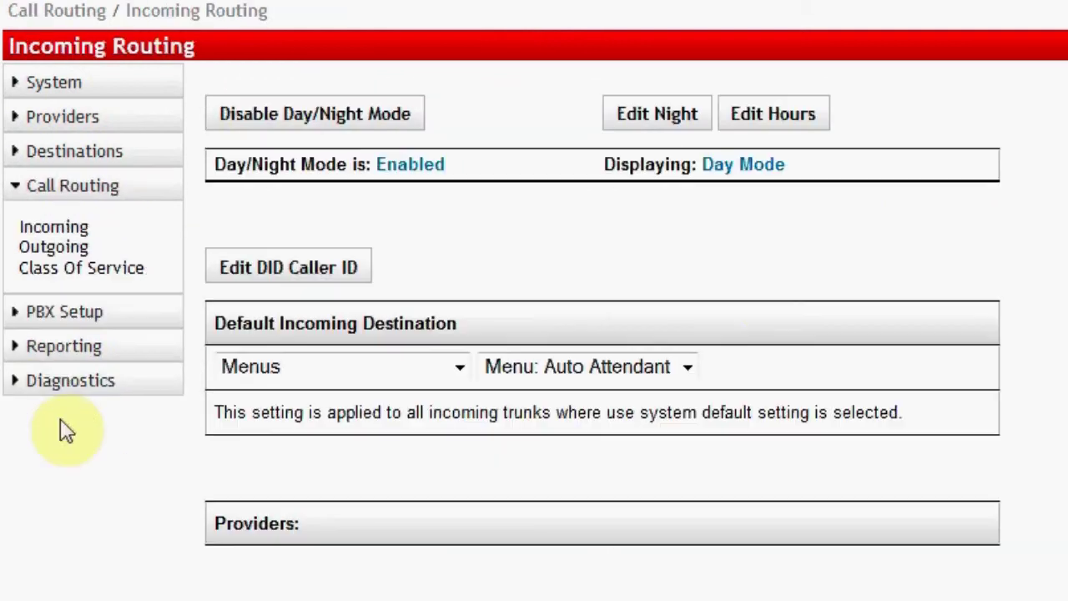
left_click_drag(507, 328, 201, 332)
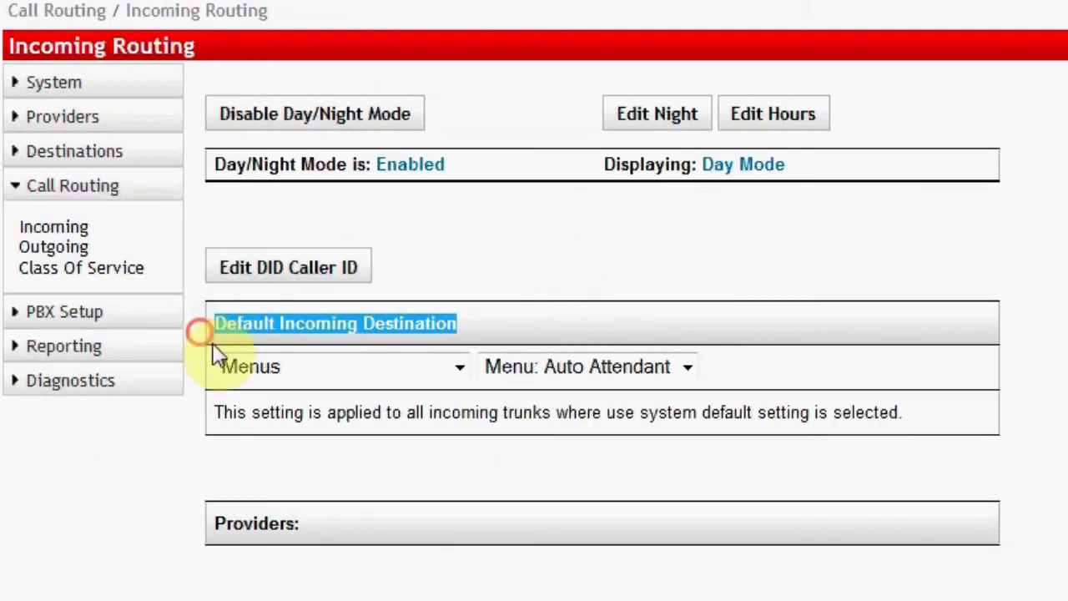
left_click(332, 370)
left_click(319, 467)
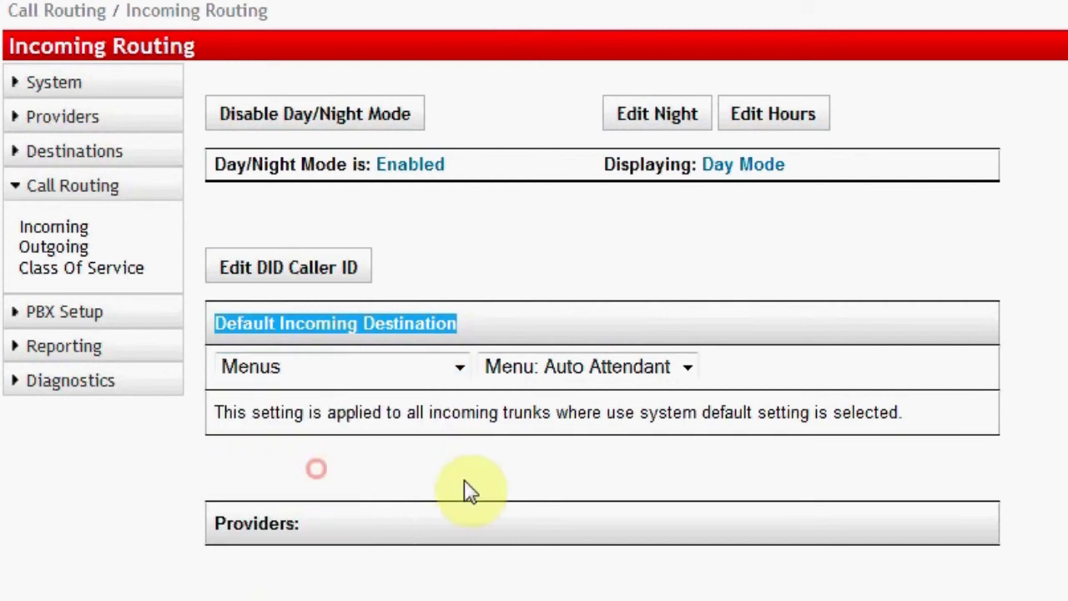
left_click(686, 370)
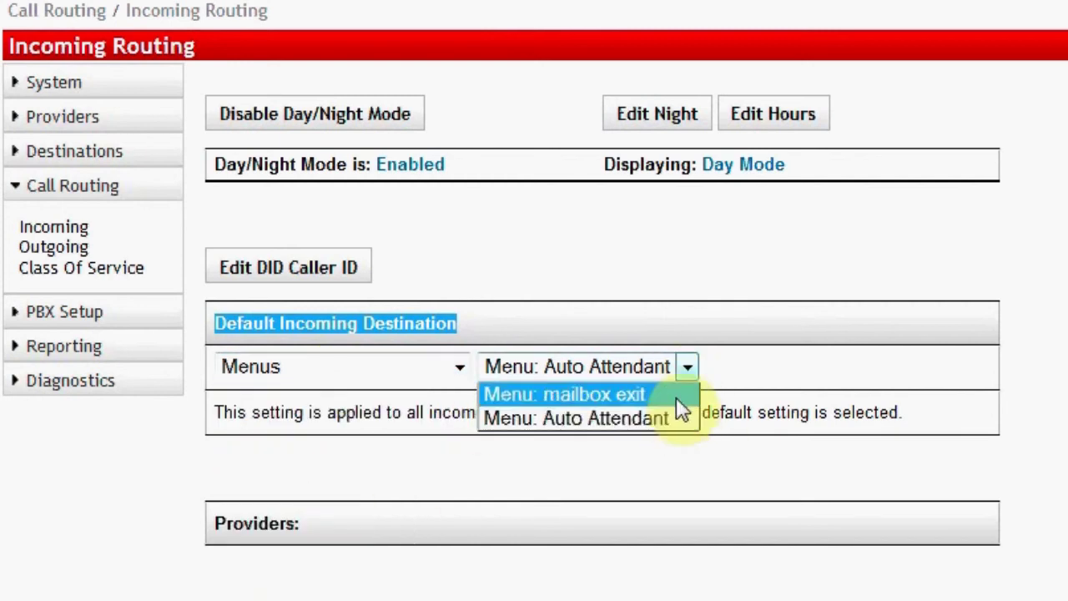
left_click(670, 419)
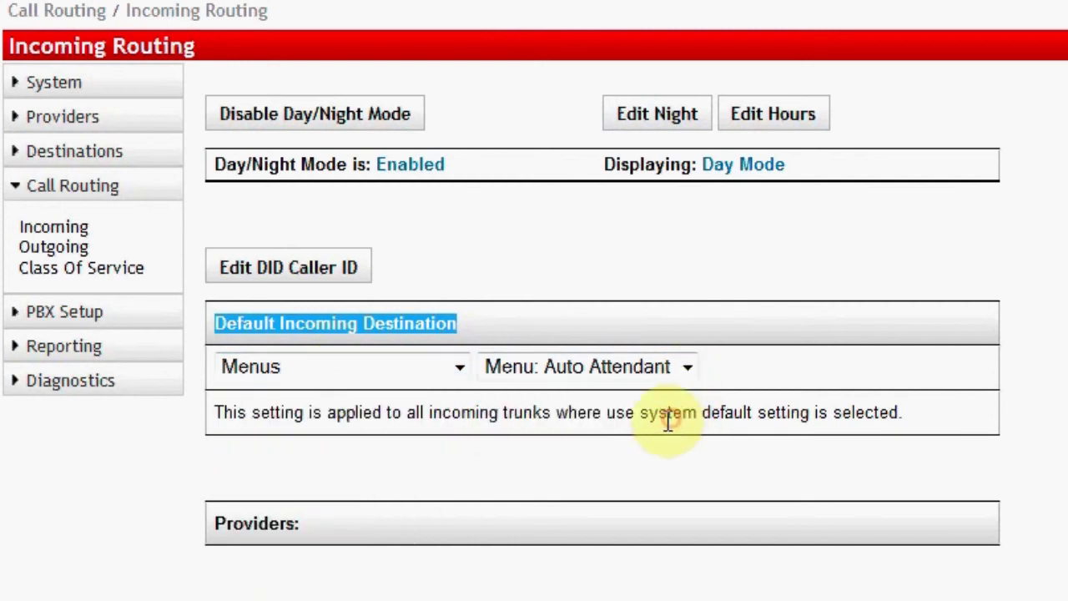
Re-select the destination type (Ring Groups, then Menus) and confirm Menu: Auto Attendant.
left_click(459, 368)
left_click(439, 419)
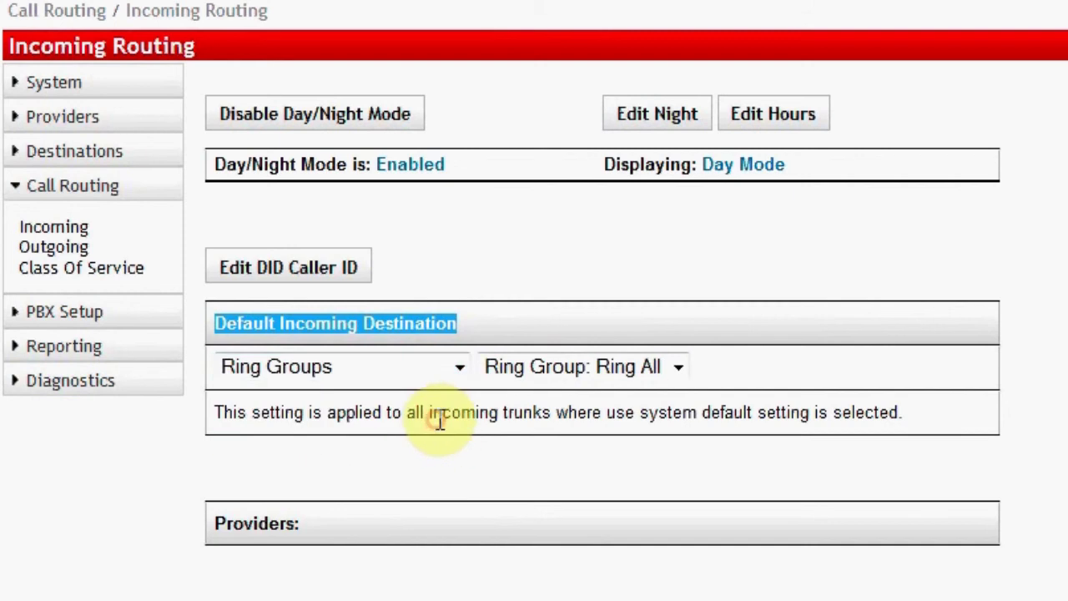
left_click(459, 370)
left_click(442, 469)
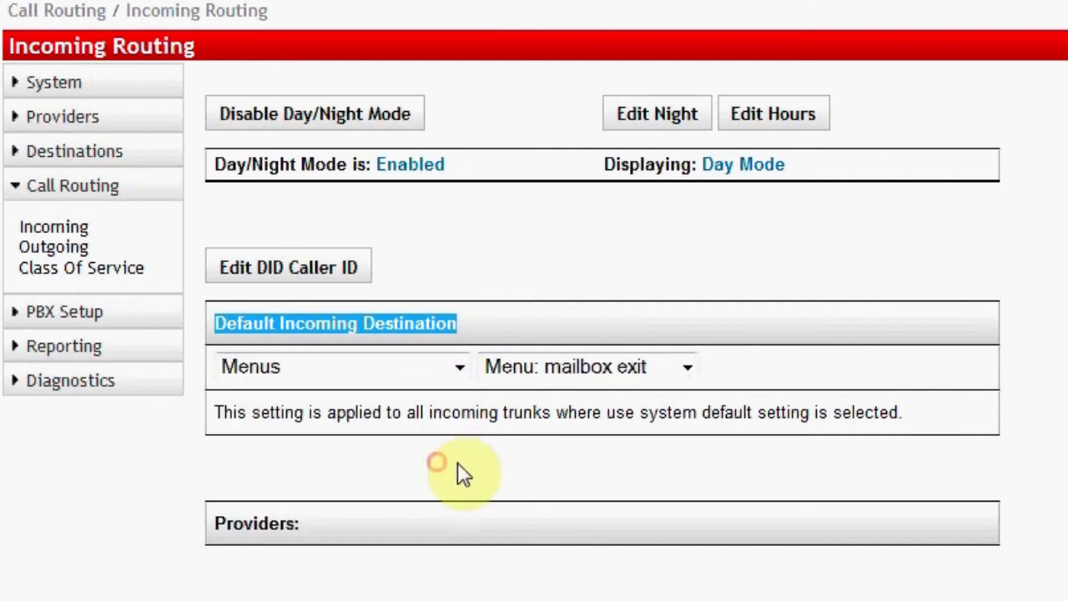
left_click(680, 369)
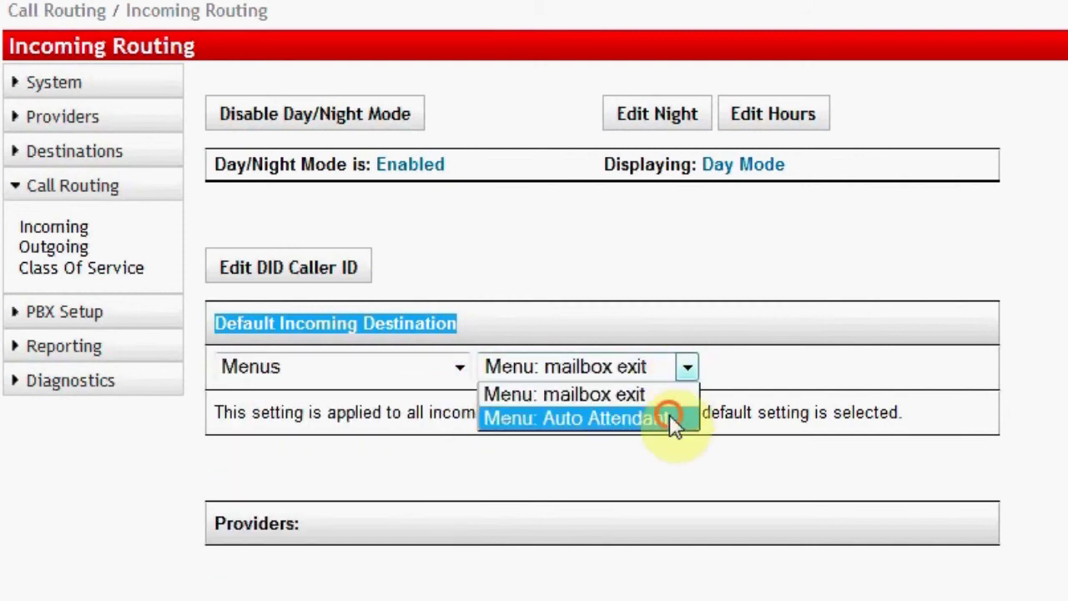
left_click(672, 417)
left_click(731, 324)
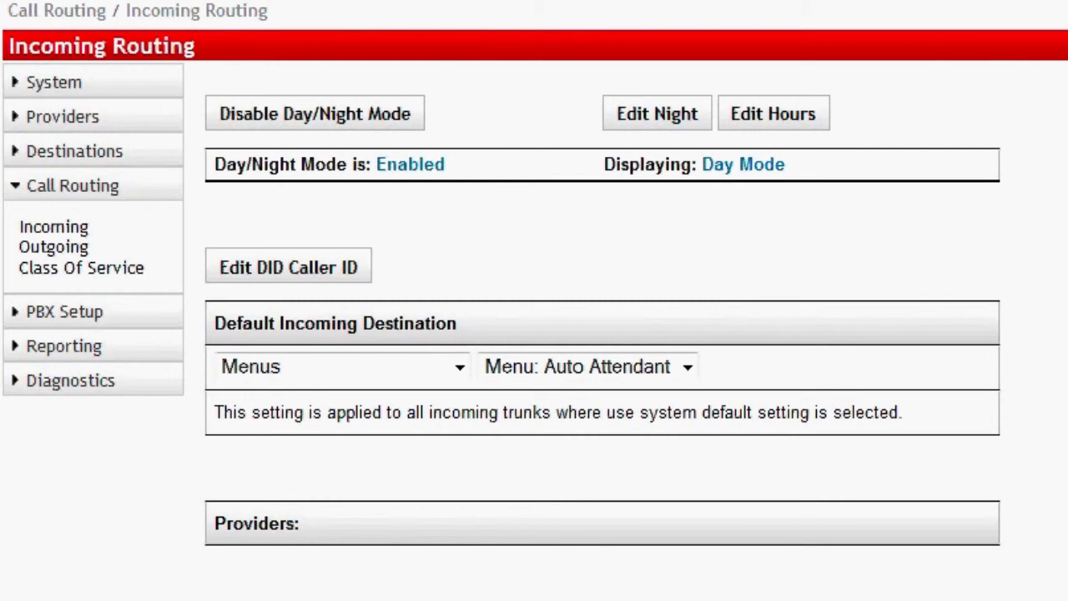
left_click_drag(704, 165, 788, 186)
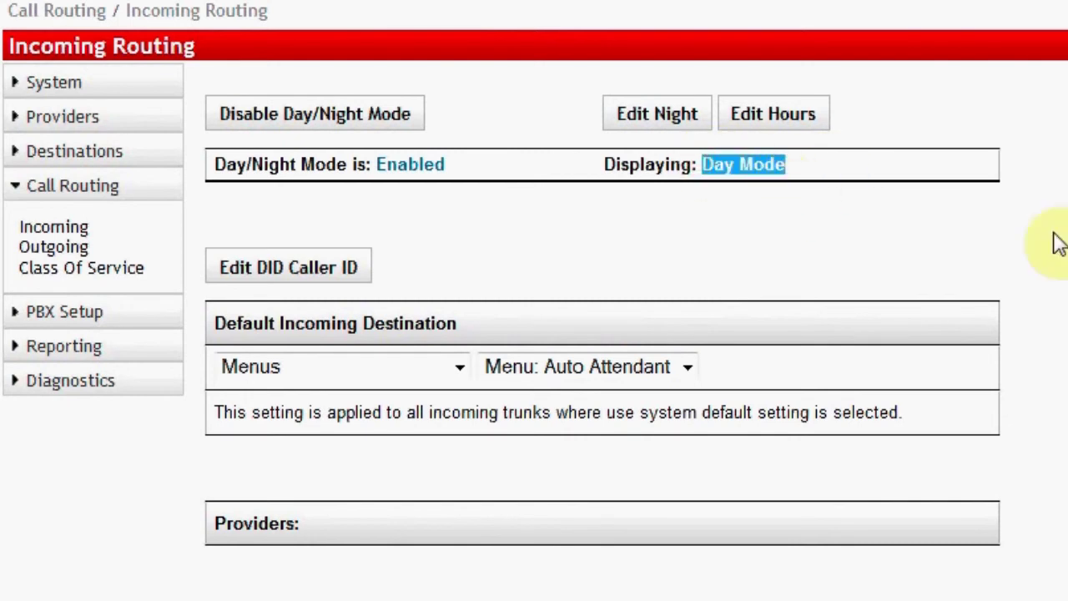
Route the PRI trunk's incoming calls to Extensions (extension 220).
scroll(534, 334, "down", 5)
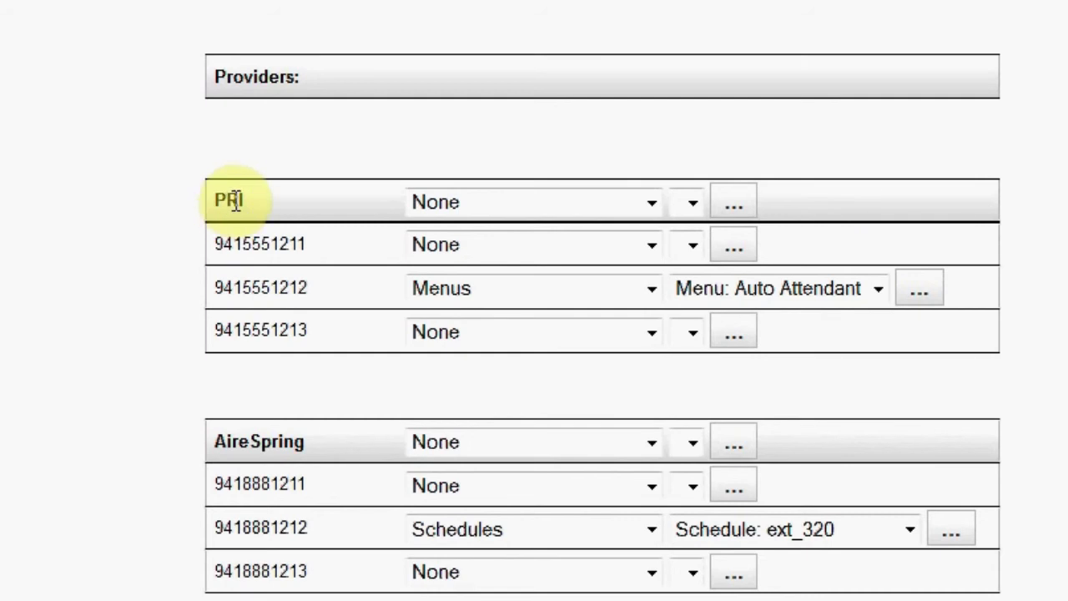
left_click_drag(214, 200, 244, 202)
left_click_drag(215, 440, 316, 436)
left_click(314, 439)
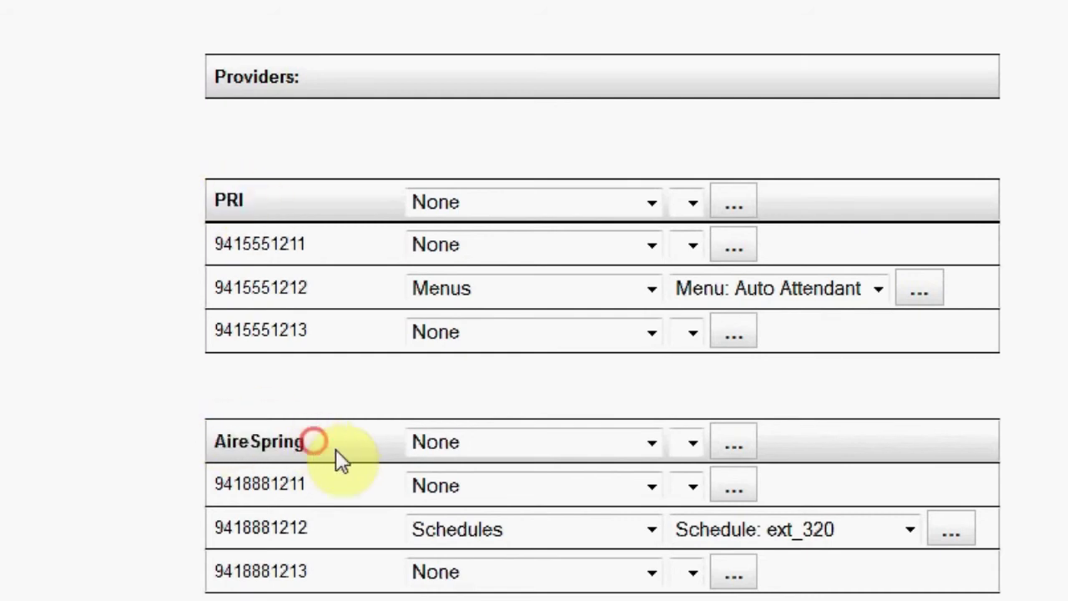
left_click(466, 199)
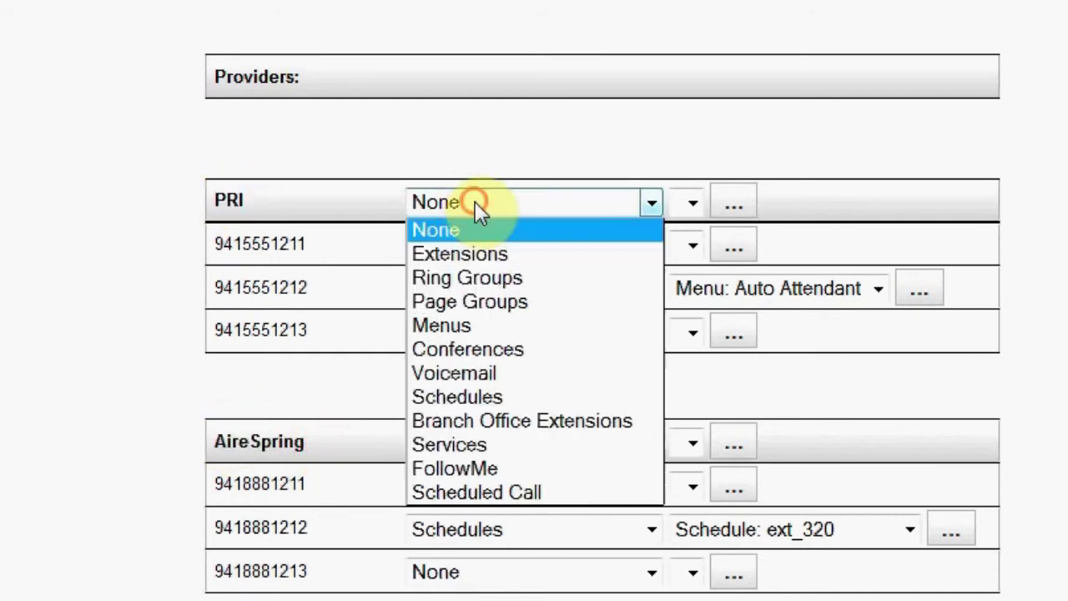
left_click(487, 254)
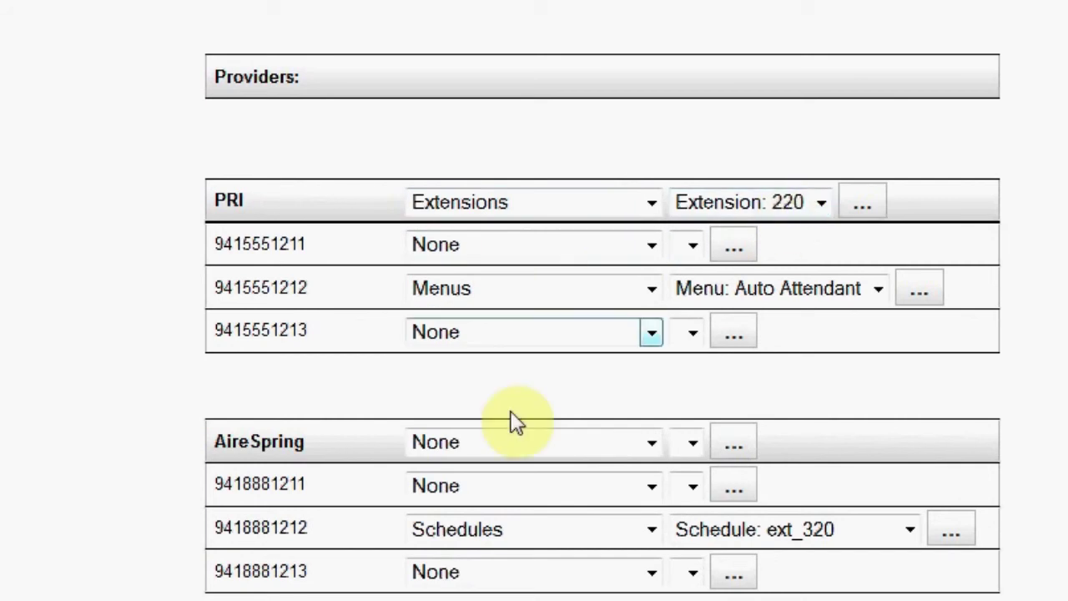
left_click(507, 447)
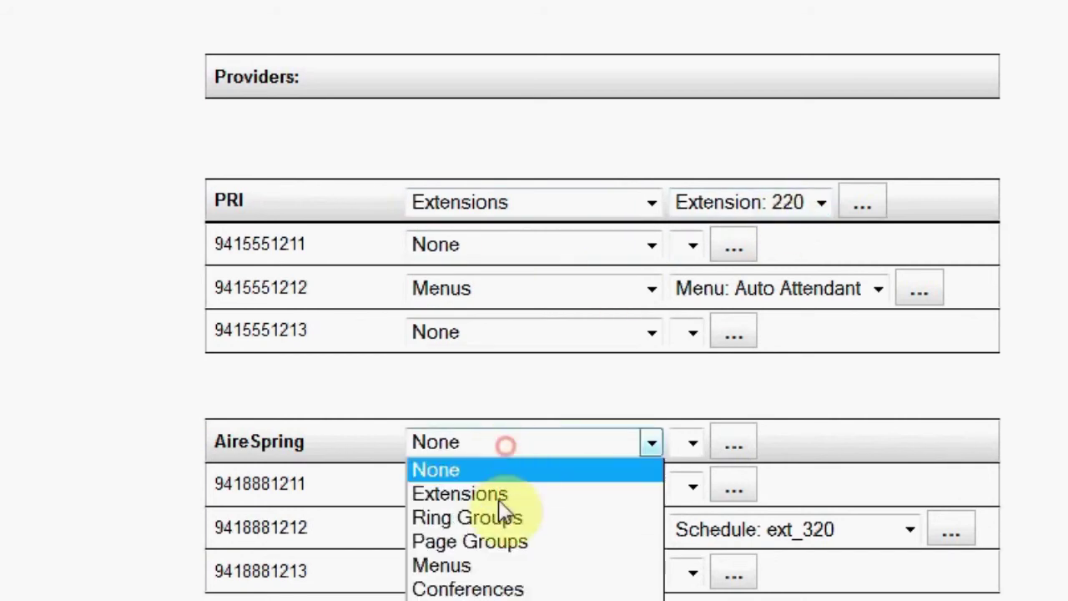
left_click(498, 574)
left_click(864, 443)
left_click(843, 501)
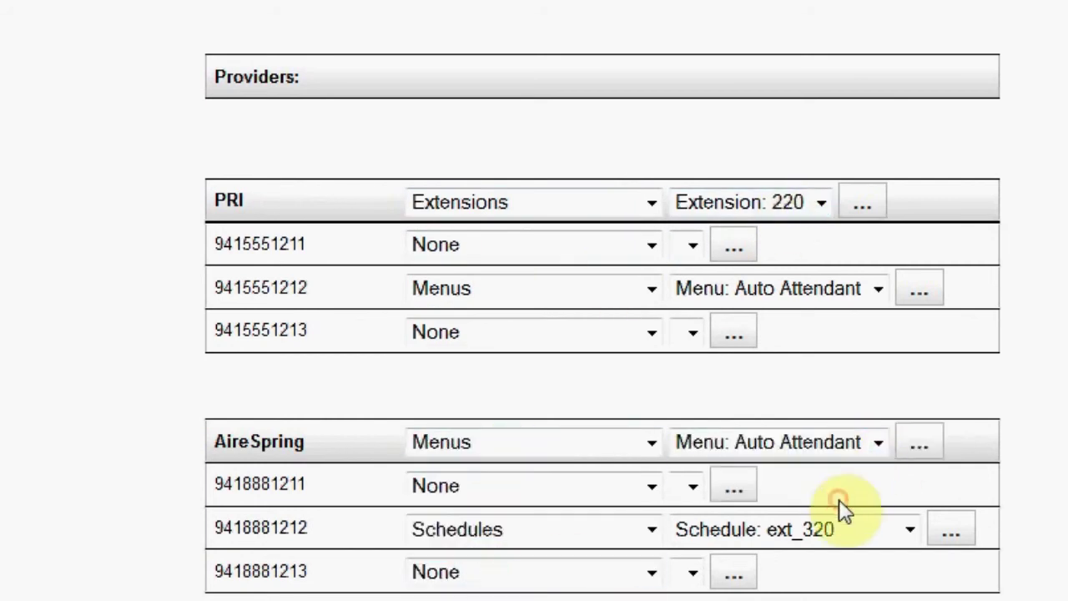
left_click(585, 487)
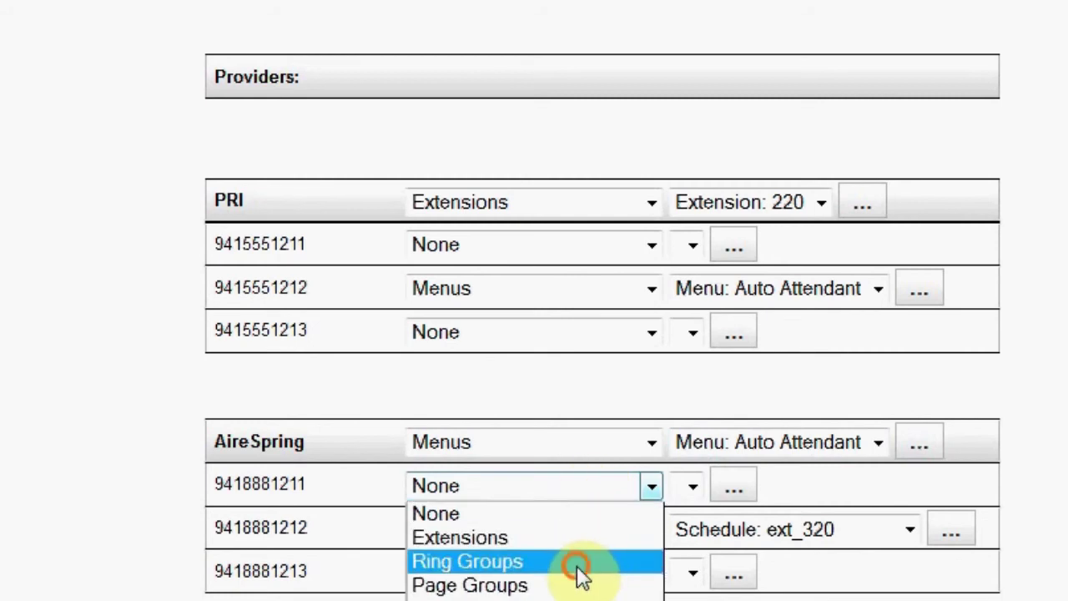
left_click(576, 564)
scroll(601, 333, "up", 5)
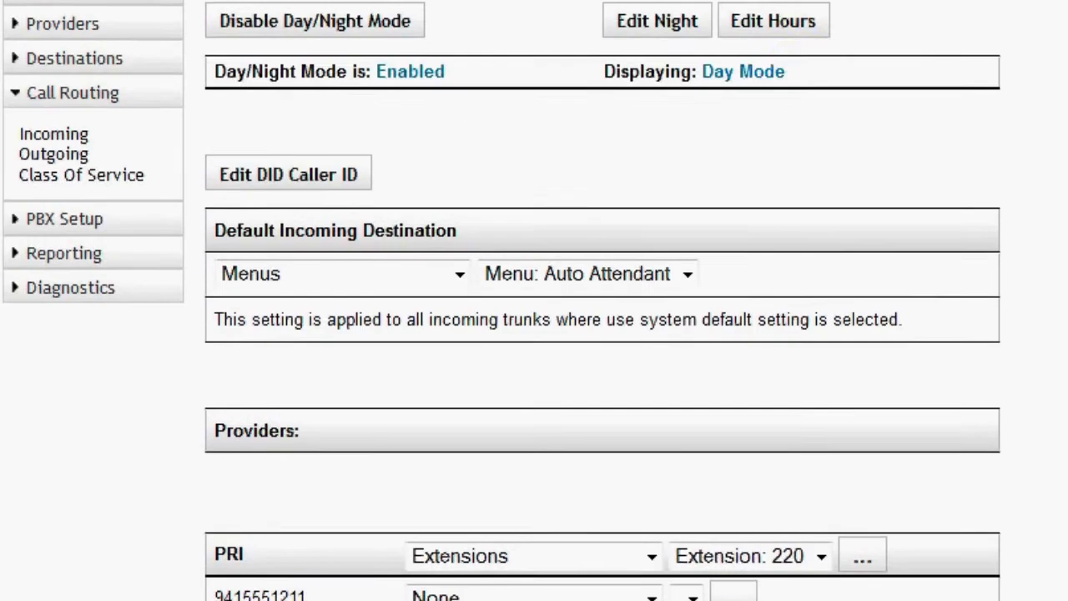
left_click(332, 268)
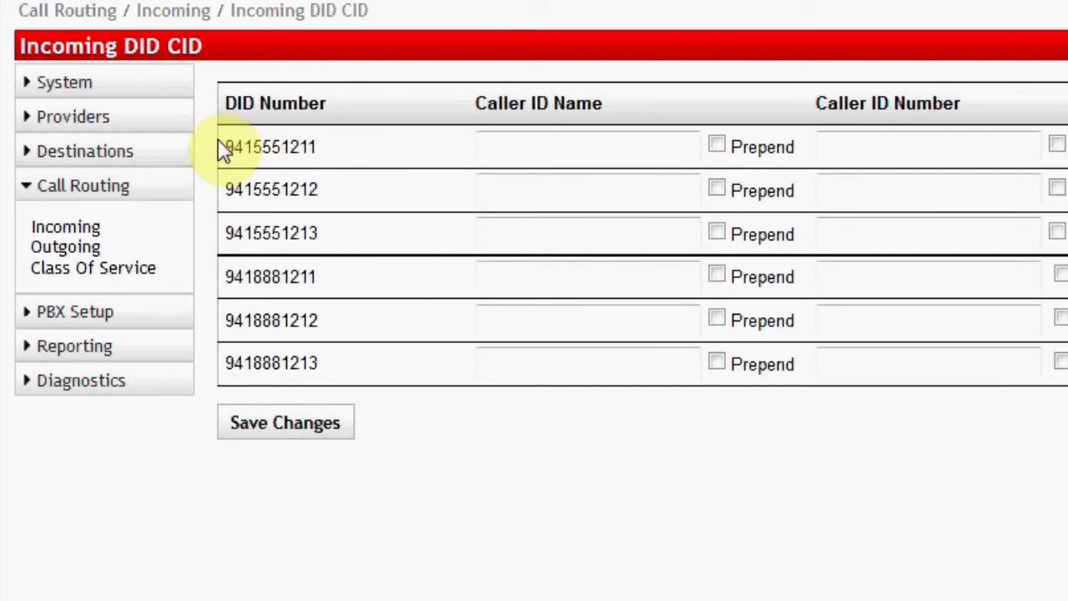
left_click_drag(262, 146, 323, 144)
left_click(332, 146)
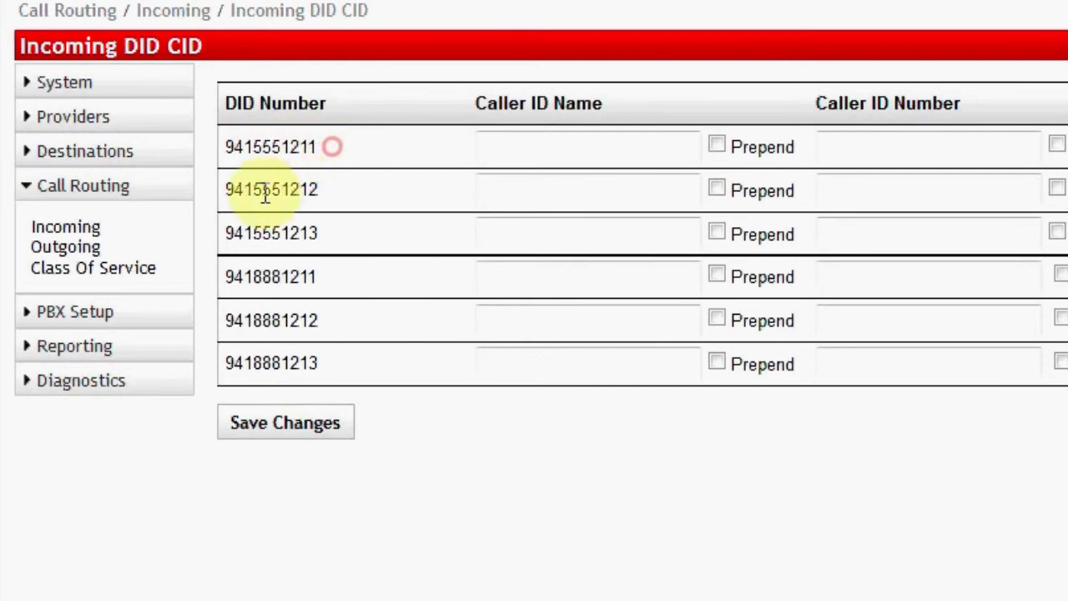
left_click_drag(222, 189, 322, 190)
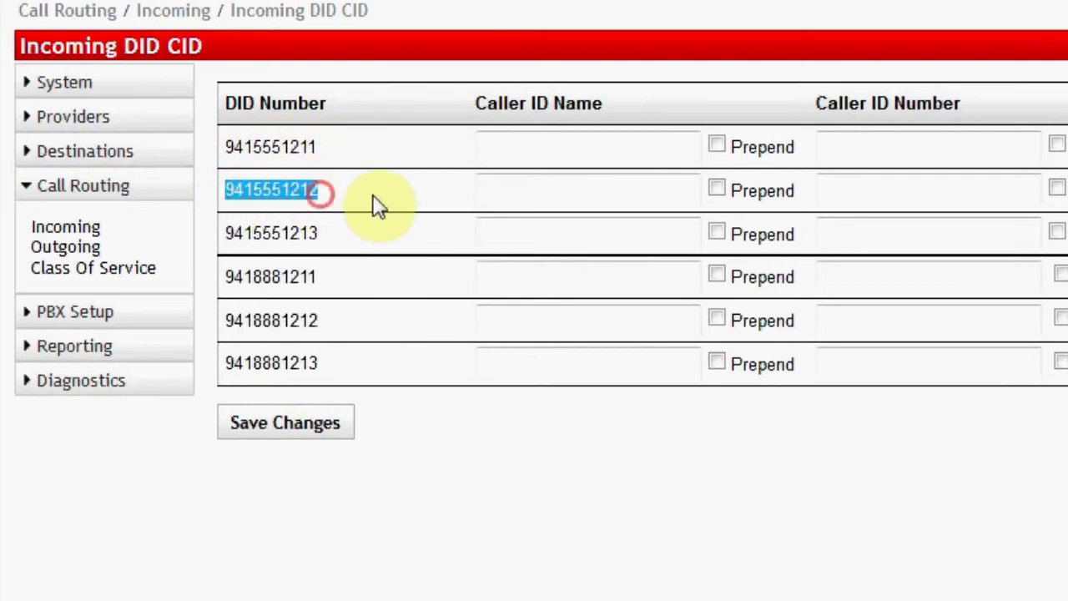
left_click(526, 185)
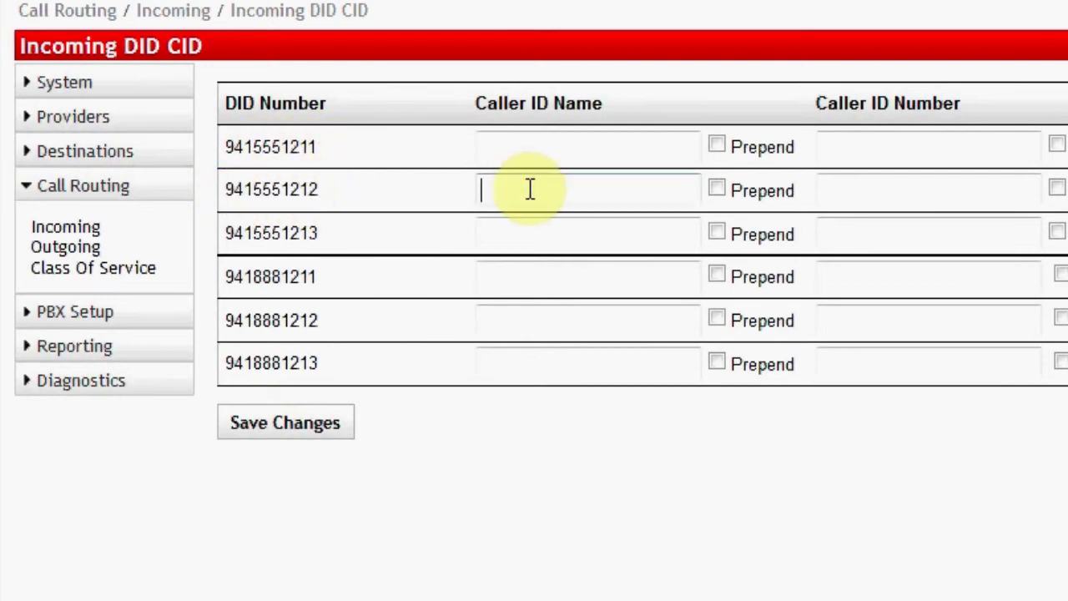
type("Sales")
left_click(531, 147)
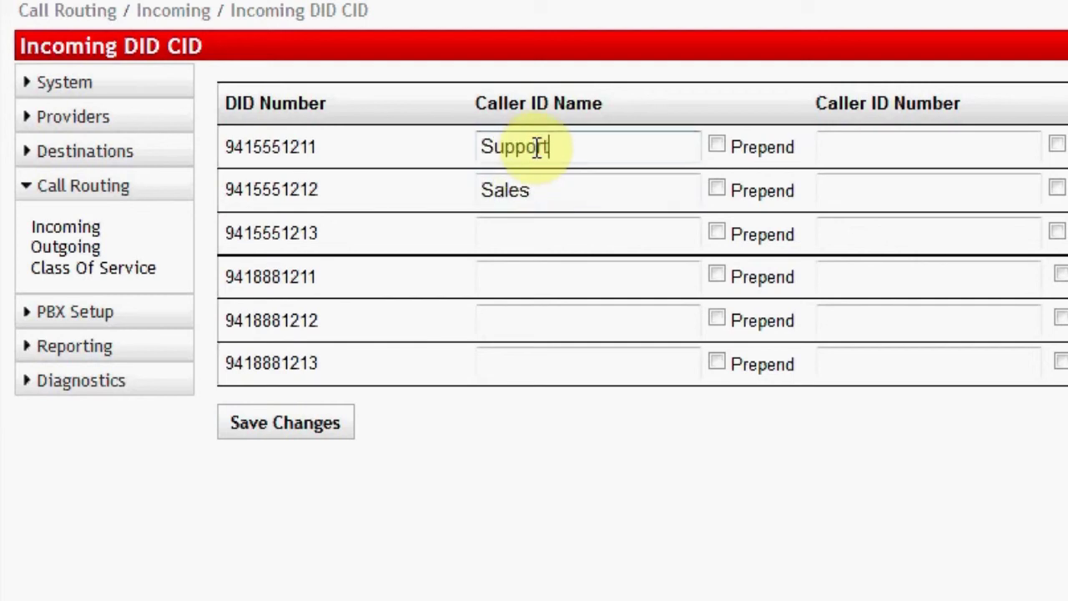
type("Support")
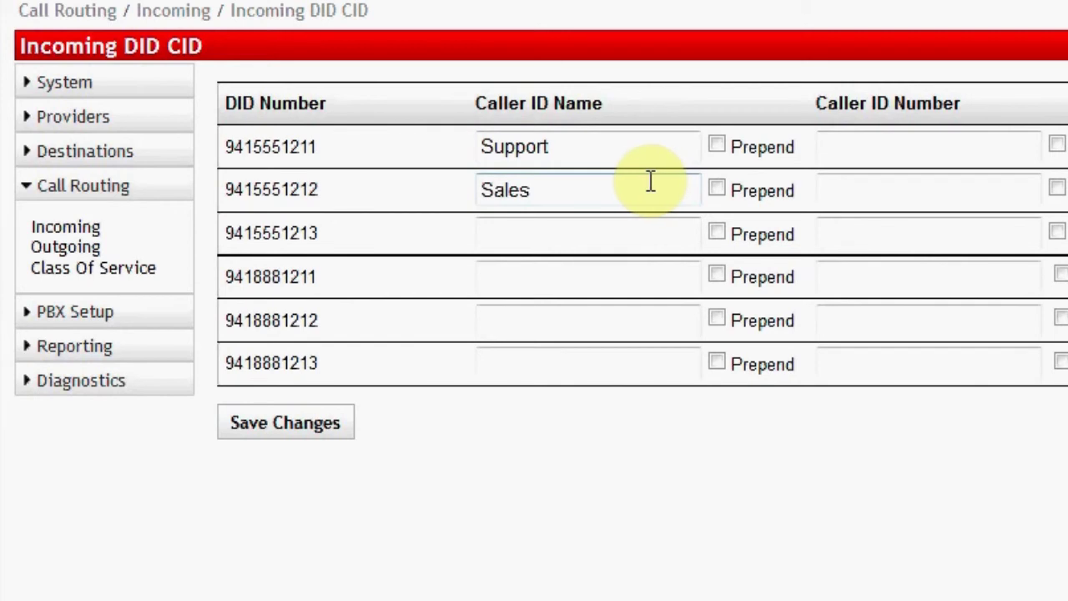
Tick Prepend for both DIDs and shorten the names to Spt and Sls.
left_click(696, 145)
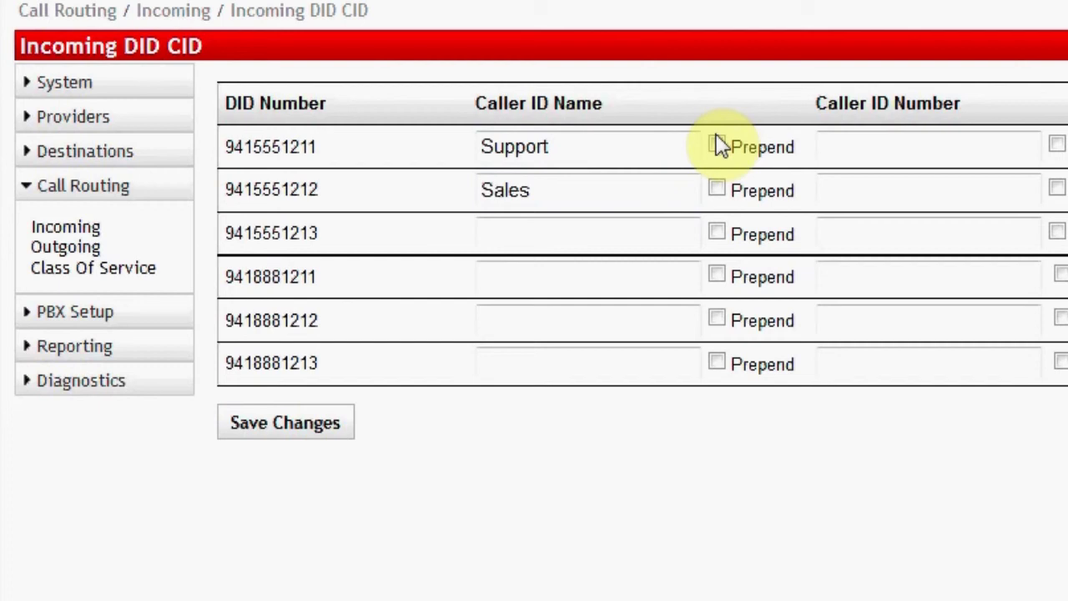
left_click(718, 145)
left_click(718, 189)
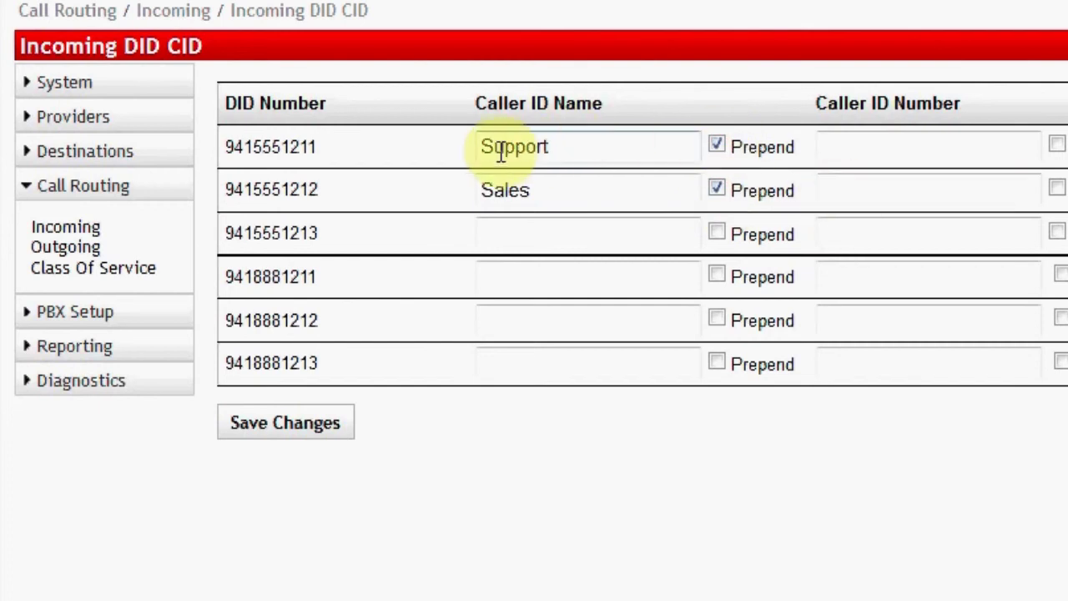
left_click_drag(501, 155, 509, 156)
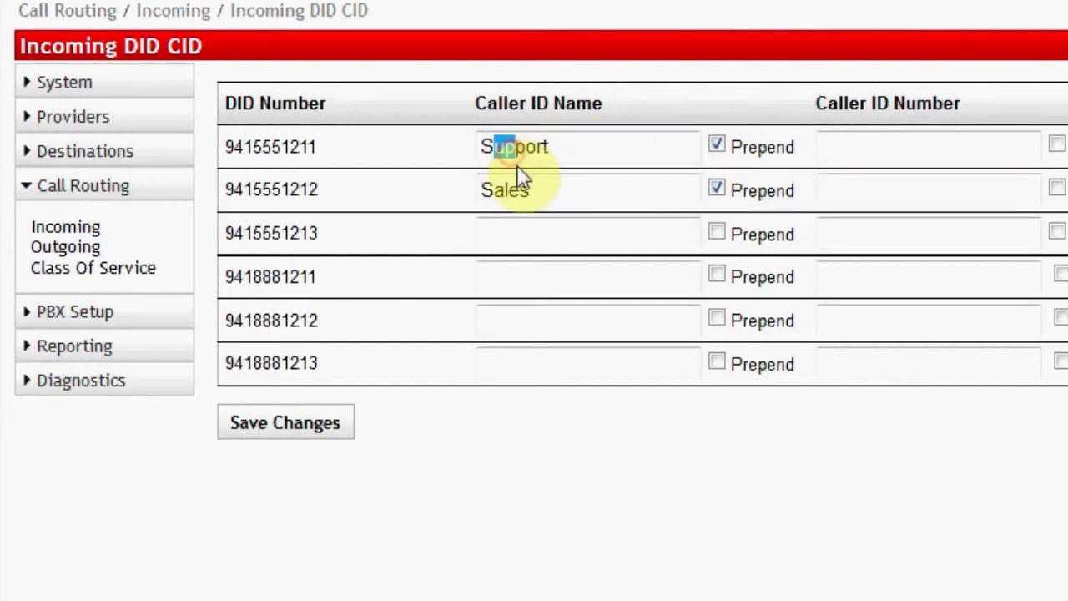
key("BackSpace")
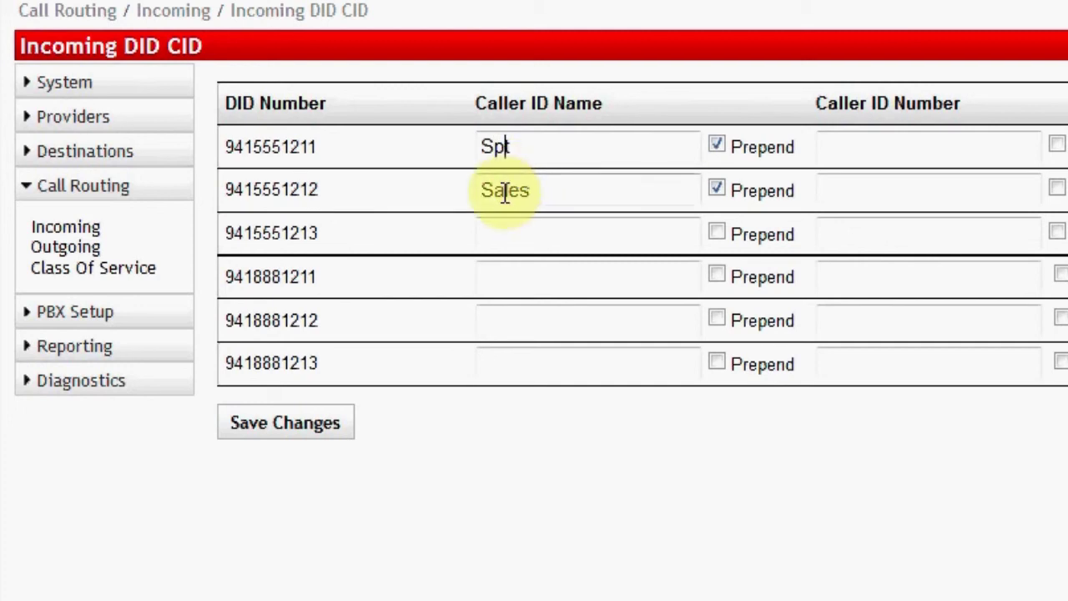
left_click(508, 192)
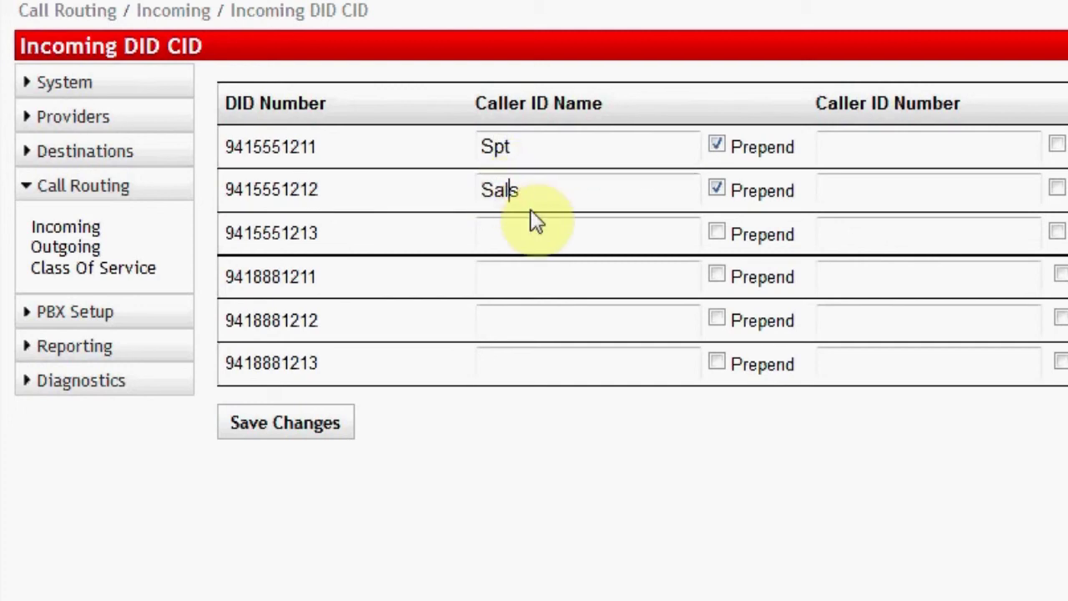
key("BackSpace")
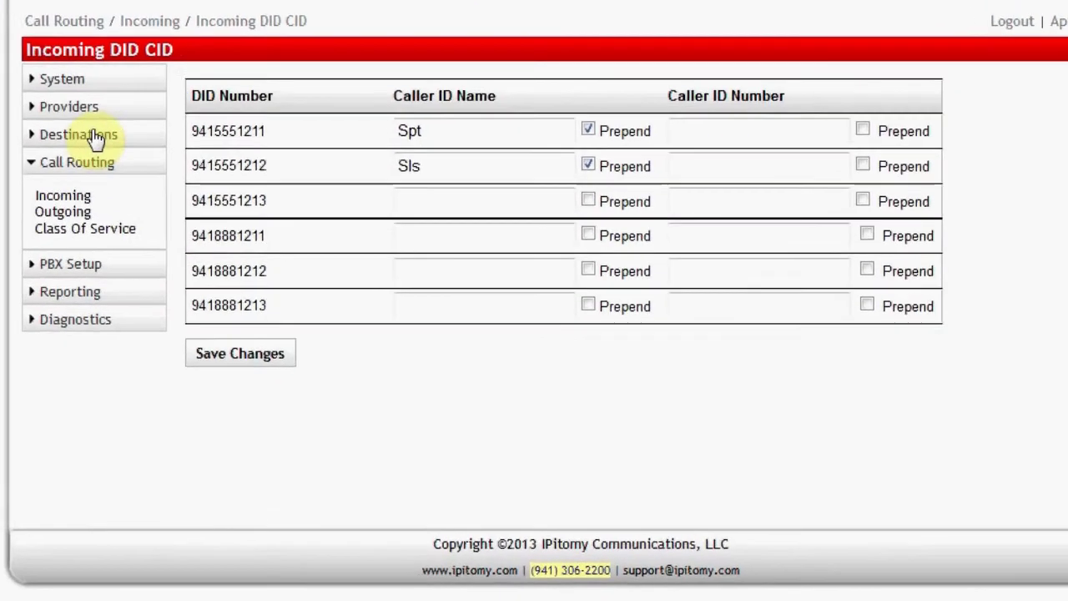
Tick Is Operator in extension 410's advanced settings, then return to the Extensions list.
left_click(79, 129)
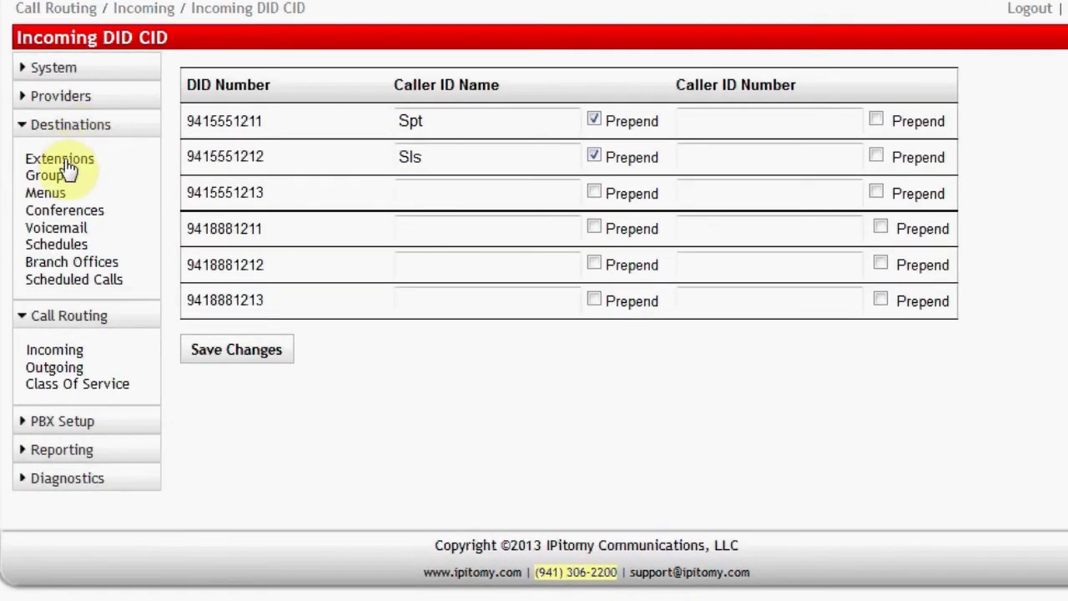
left_click(65, 163)
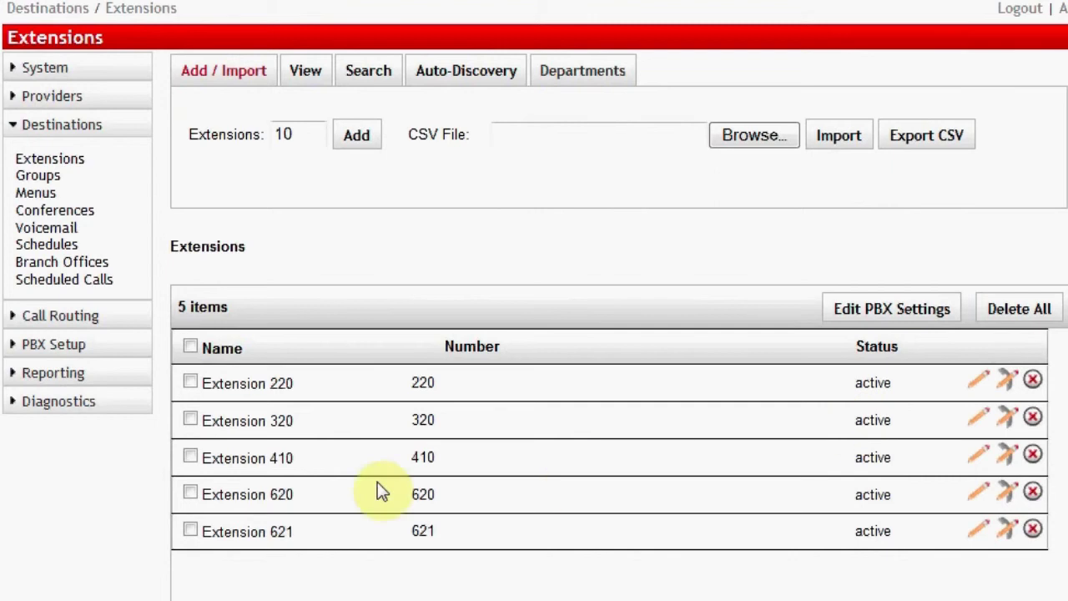
left_click(978, 457)
scroll(976, 450, "down", 5)
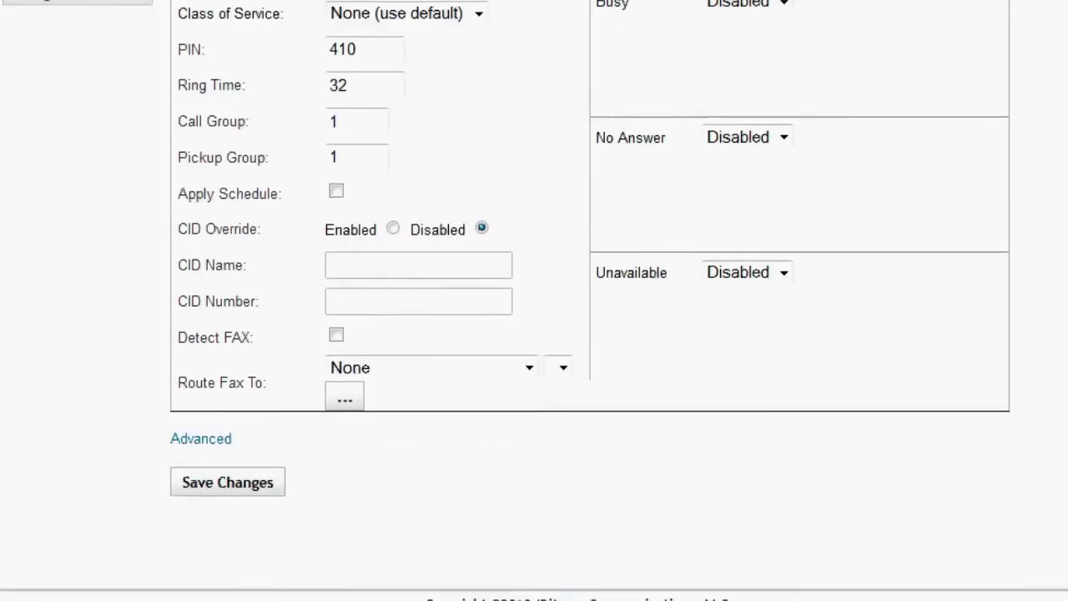
left_click(216, 438)
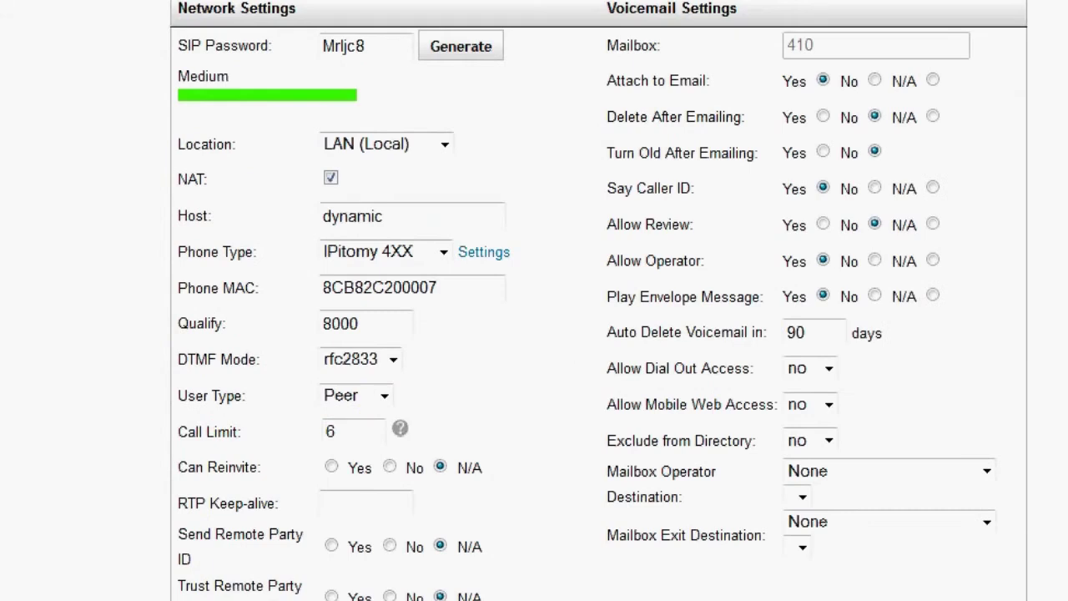
scroll(1012, 351, "down", 15)
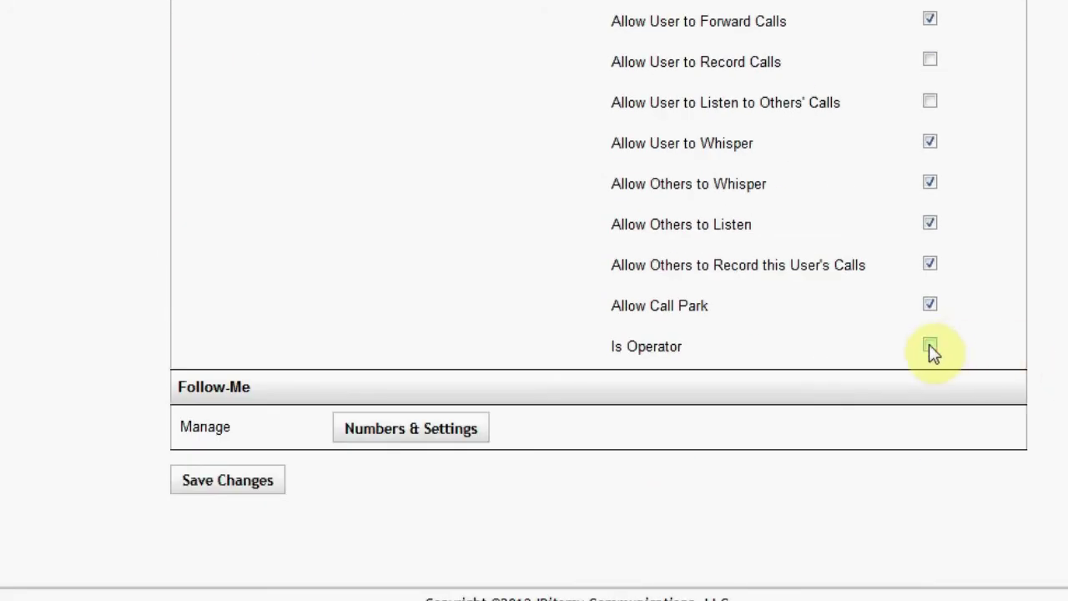
left_click(930, 346)
scroll(534, 301, "up", 15)
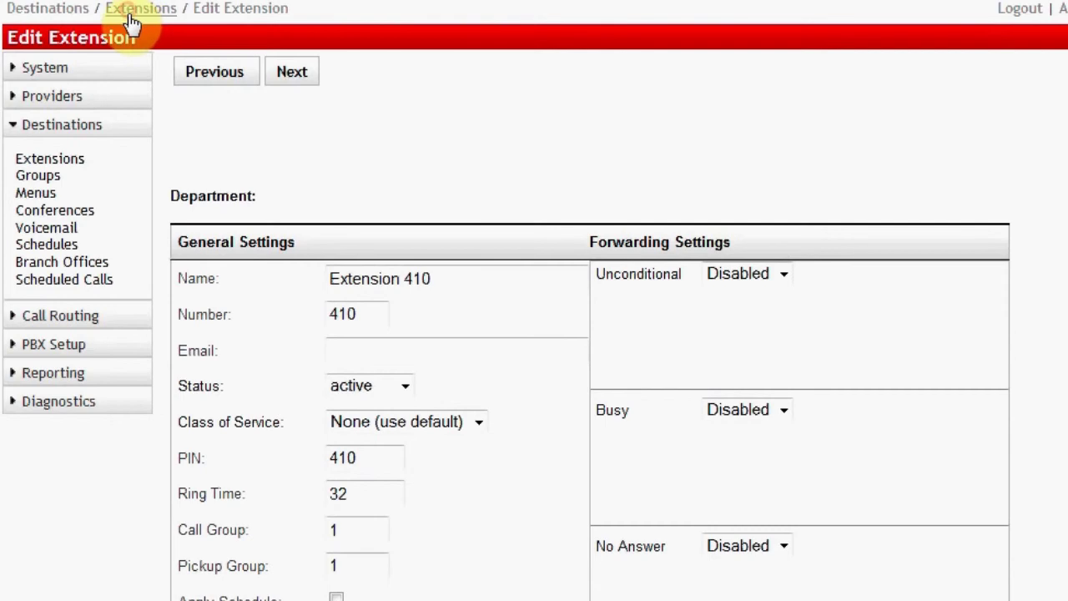
left_click(132, 13)
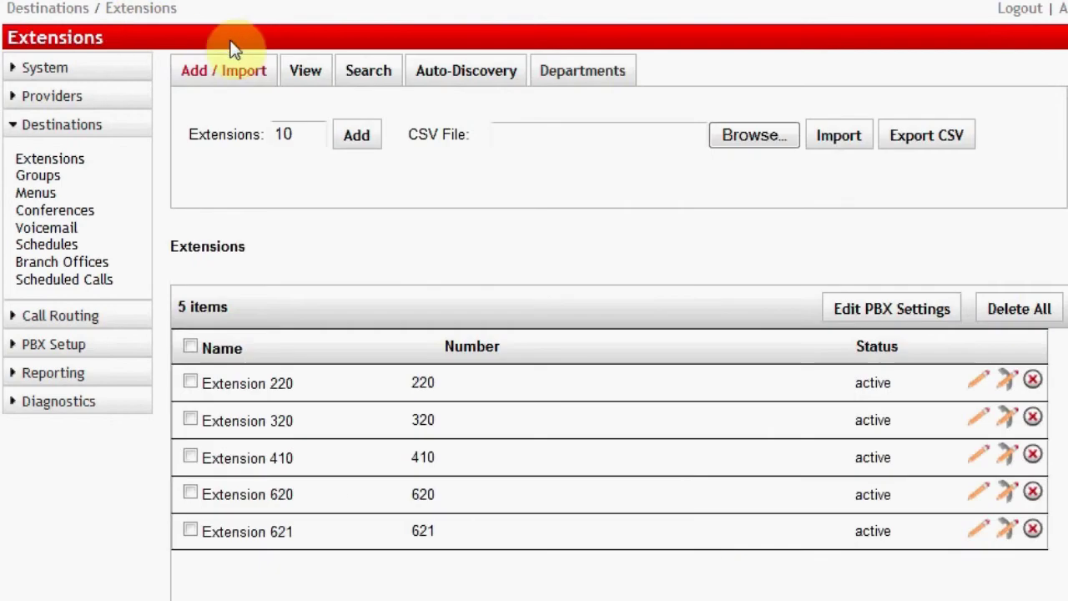
Set key 7's Key Type on extension 410's phone to Day/Night Mode.
left_click(1007, 456)
left_click(274, 507)
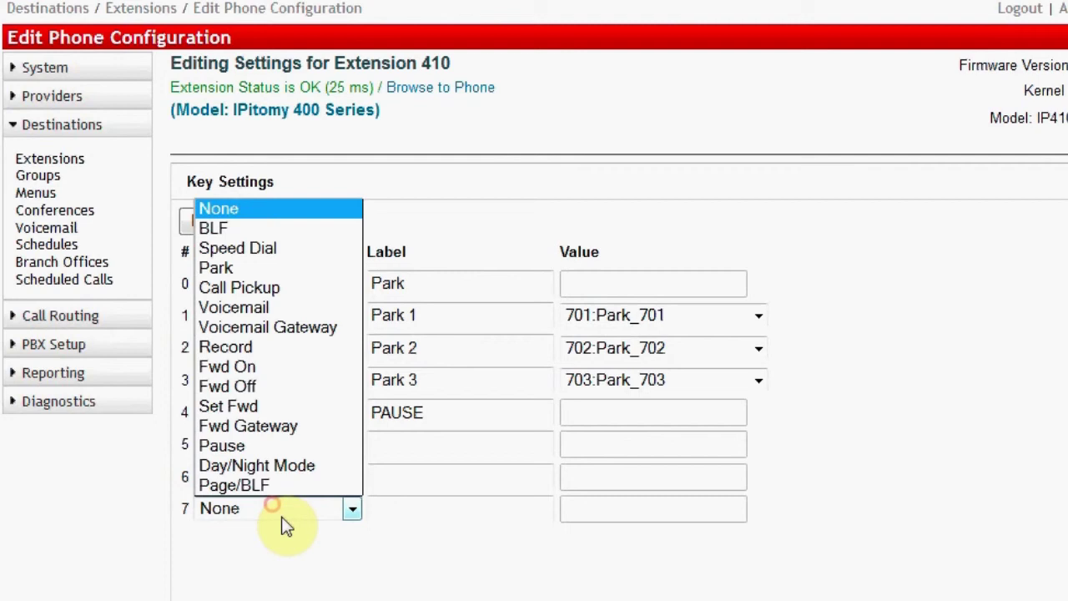
left_click(288, 466)
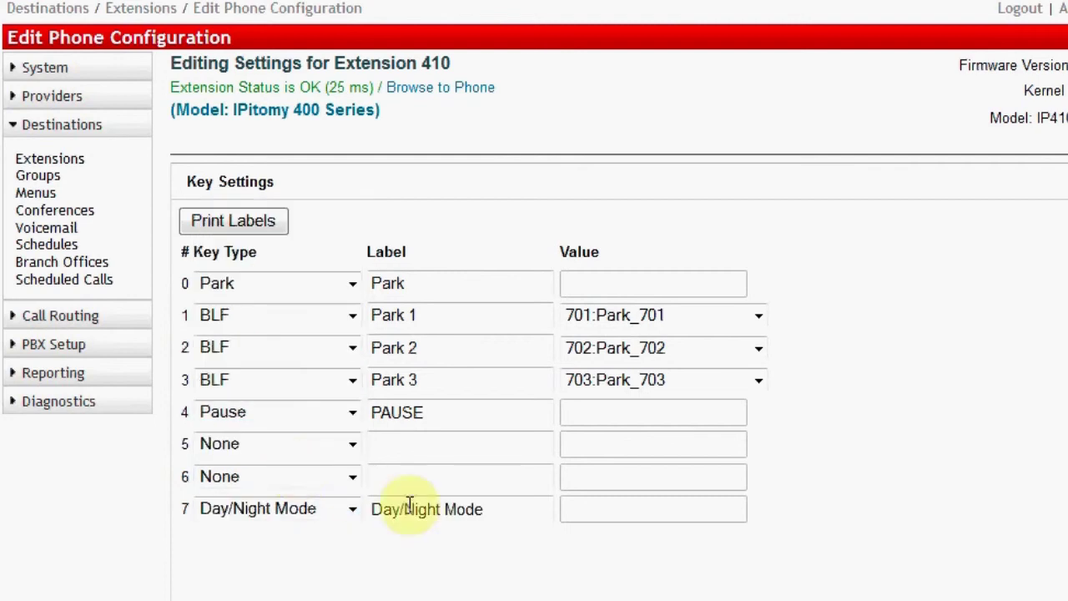
left_click_drag(482, 510, 338, 512)
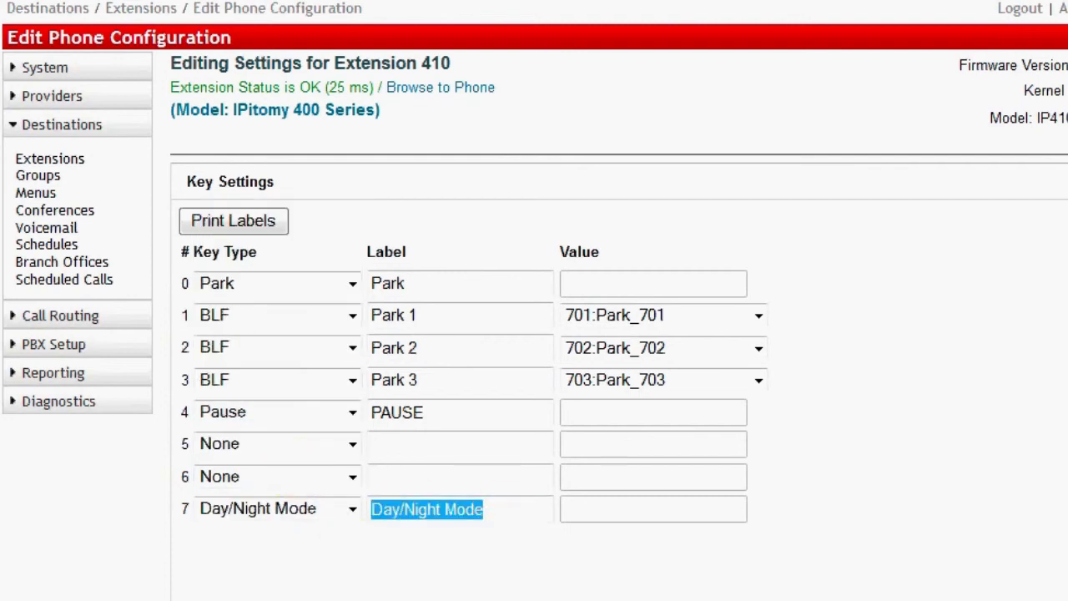
scroll(589, 179, "down", 3)
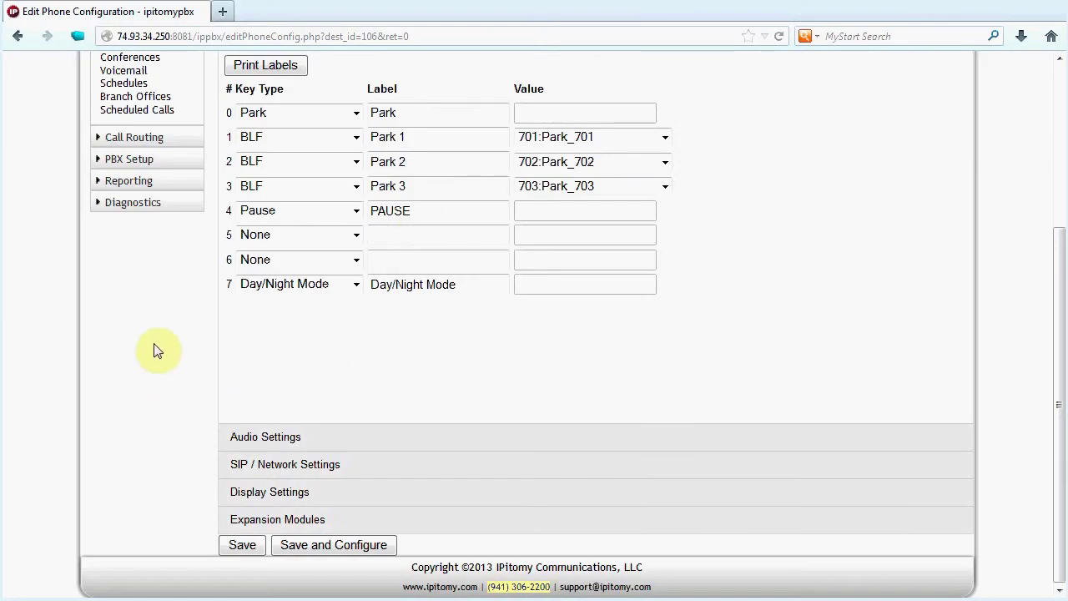
scroll(149, 310, "up", 3)
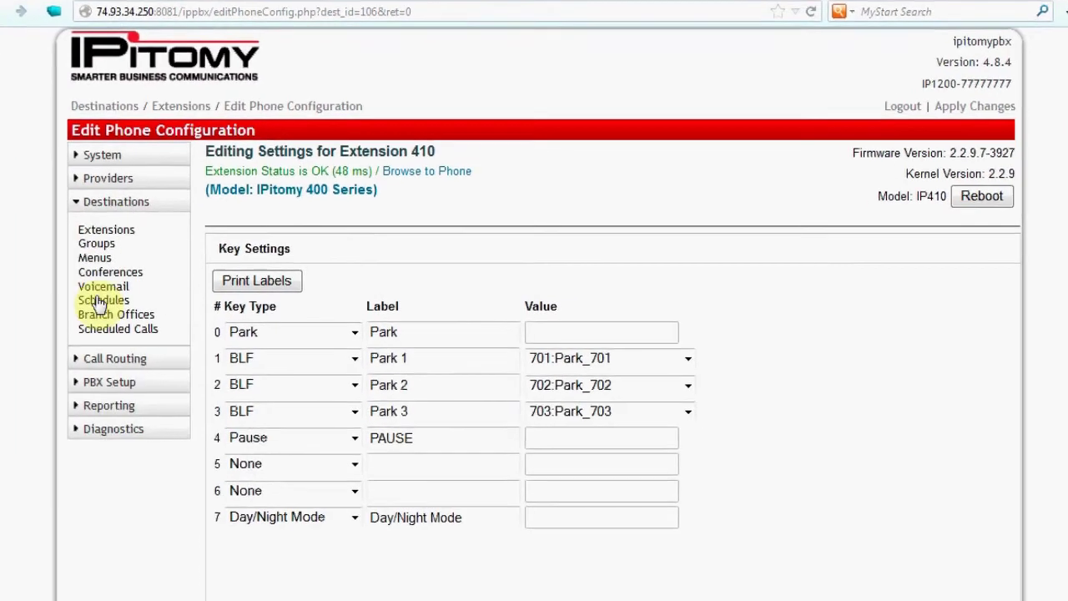
Open Outgoing Routing and review the 1+ Dialing, 10 Digit and 7 Digit Local routes.
left_click(108, 359)
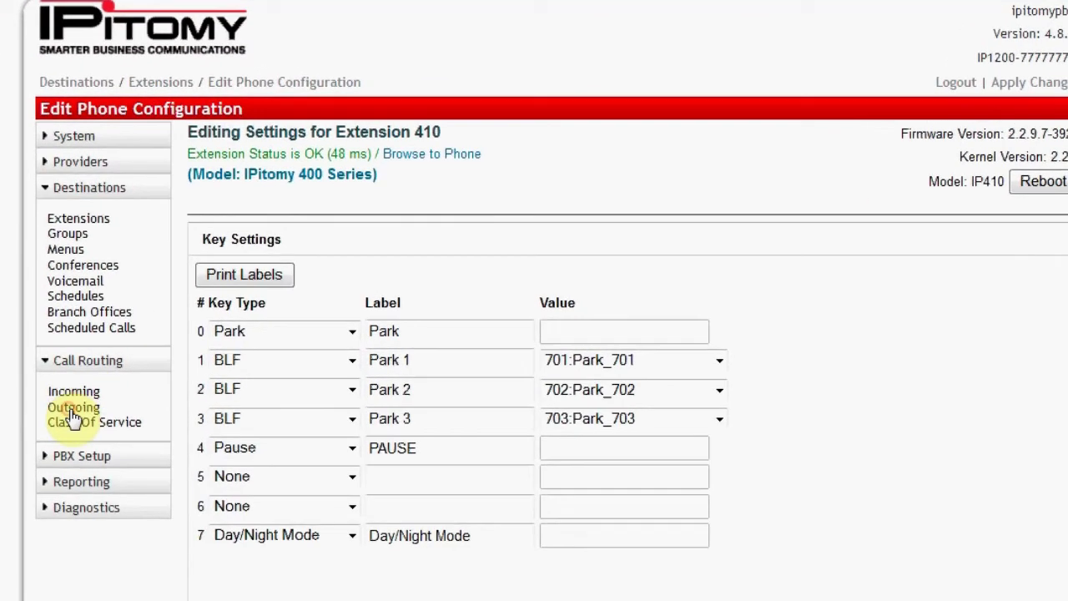
left_click(72, 409)
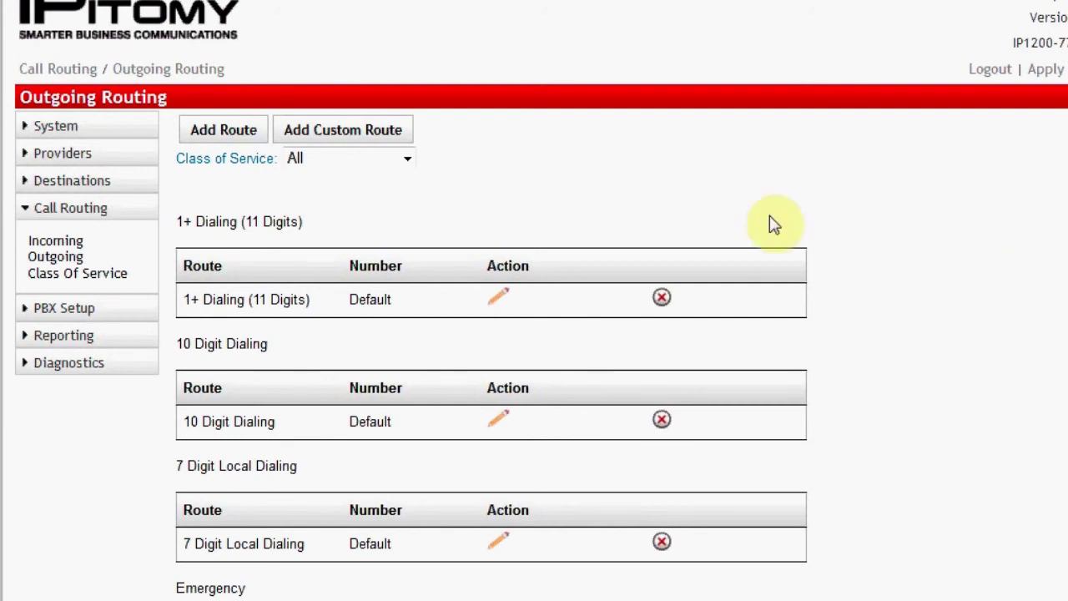
left_click_drag(181, 301, 326, 309)
left_click_drag(184, 421, 275, 423)
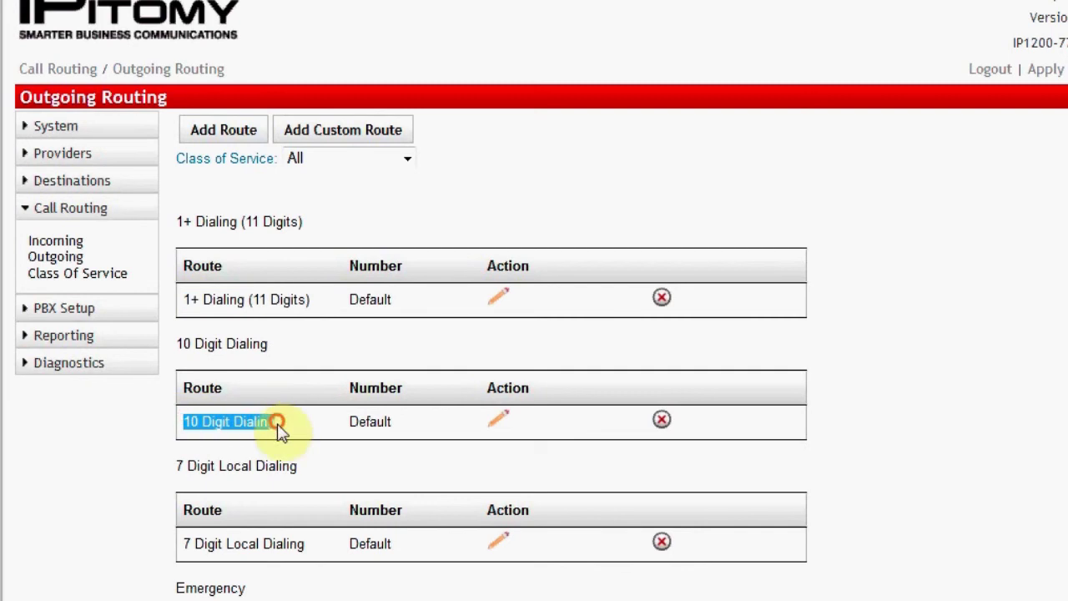
left_click_drag(181, 544, 327, 554)
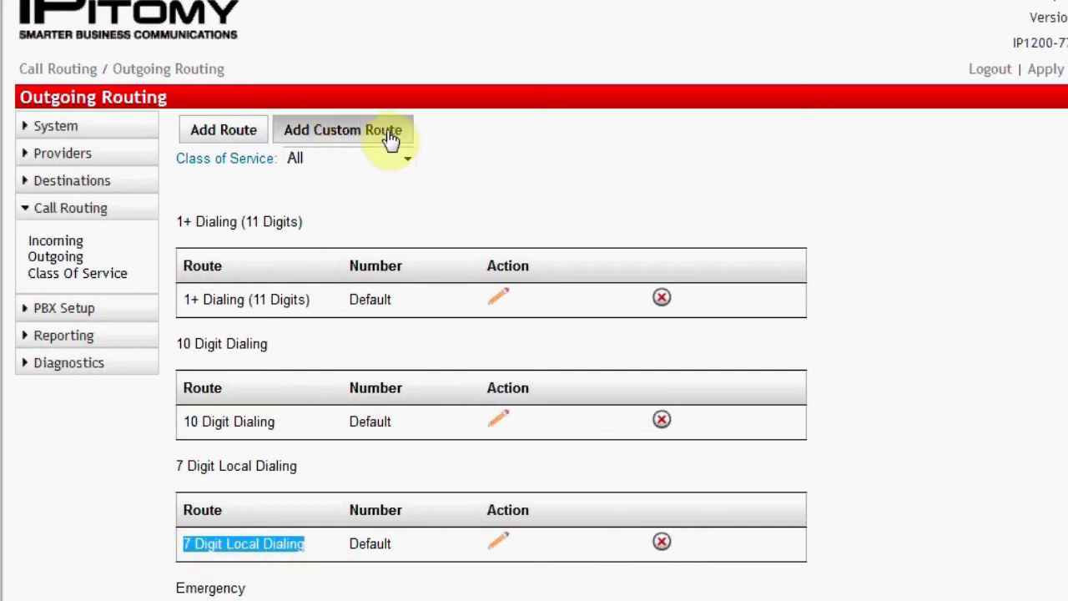
left_click(507, 125)
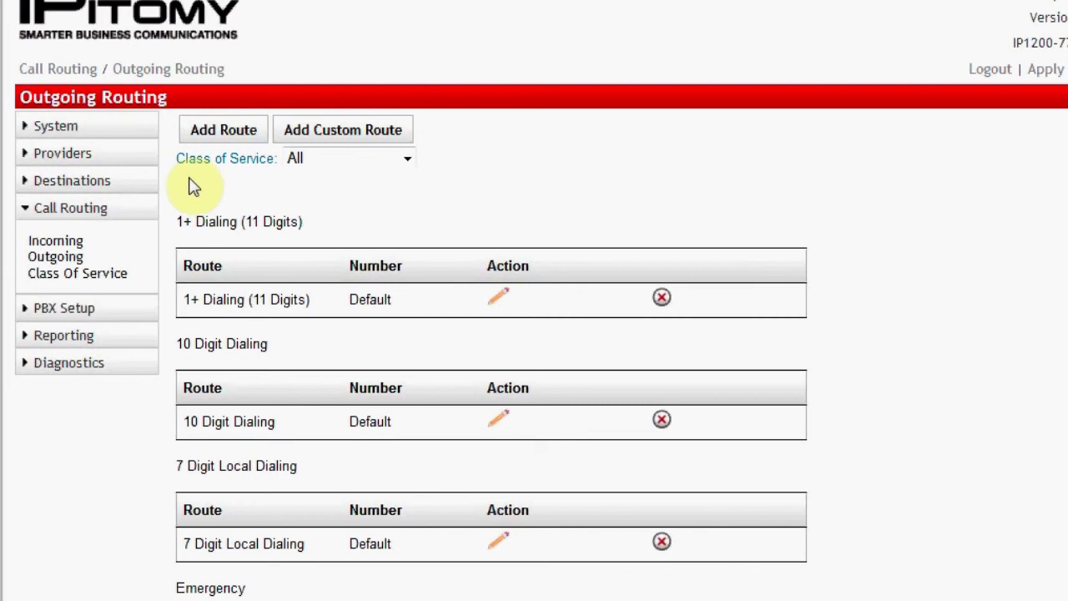
left_click(357, 164)
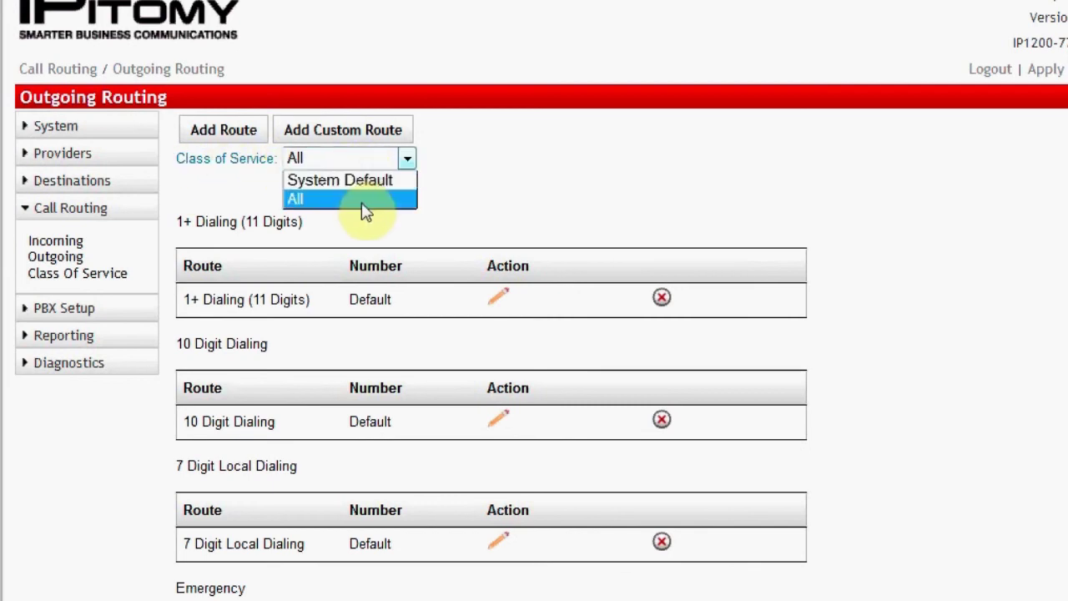
left_click(363, 181)
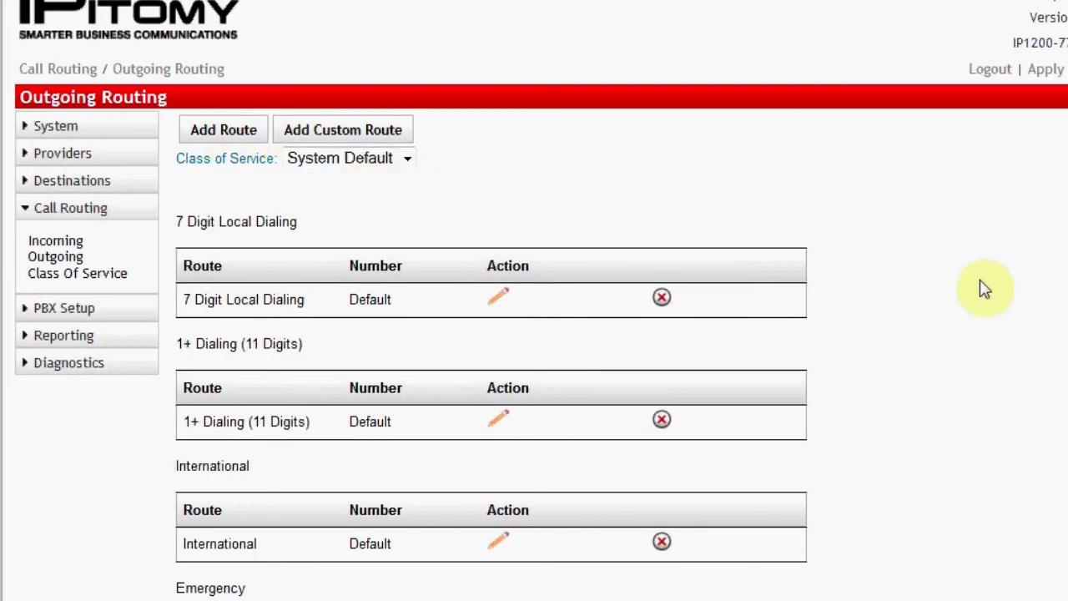
scroll(534, 334, "down", 3)
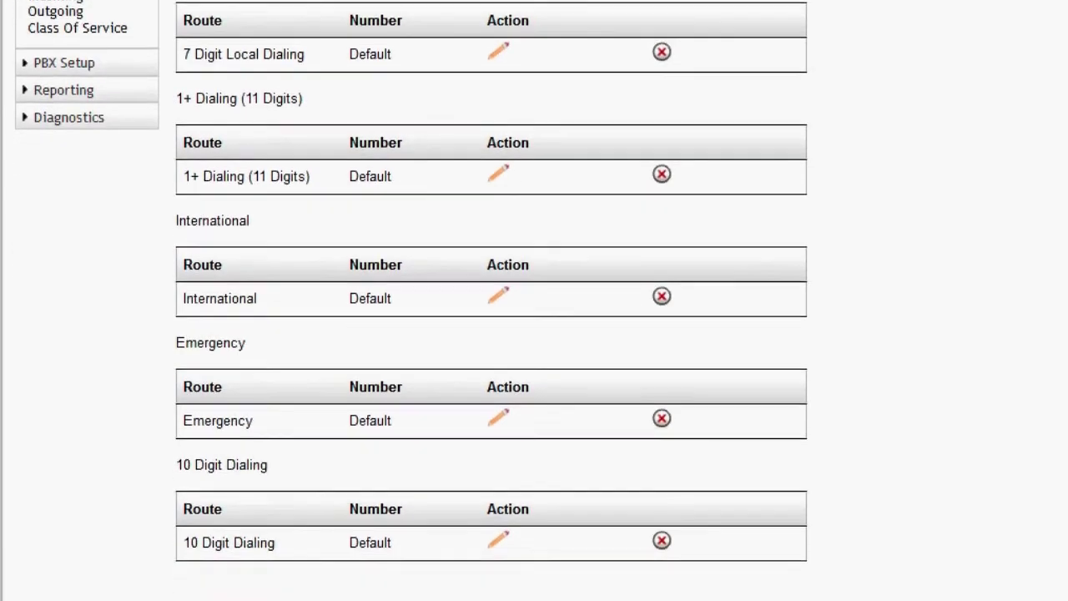
scroll(534, 334, "up", 3)
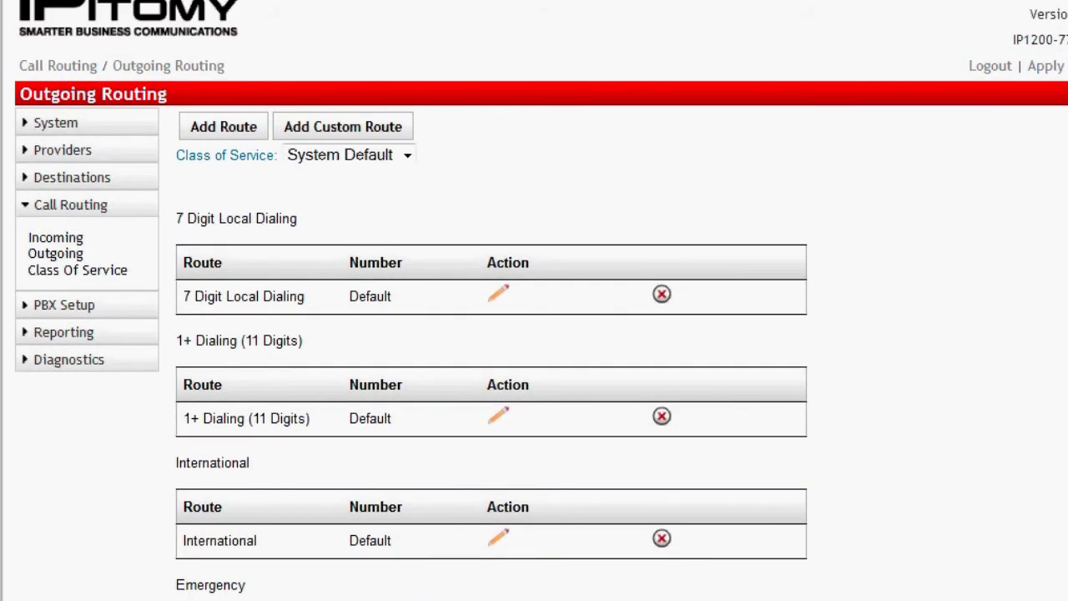
left_click(408, 160)
left_click(379, 197)
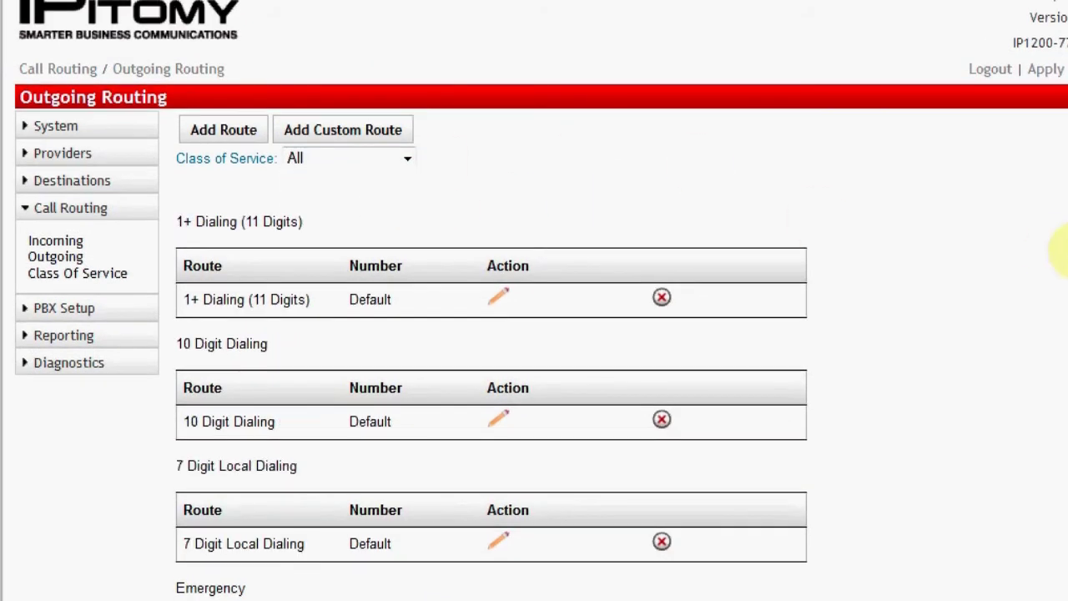
scroll(492, 300, "down", 3)
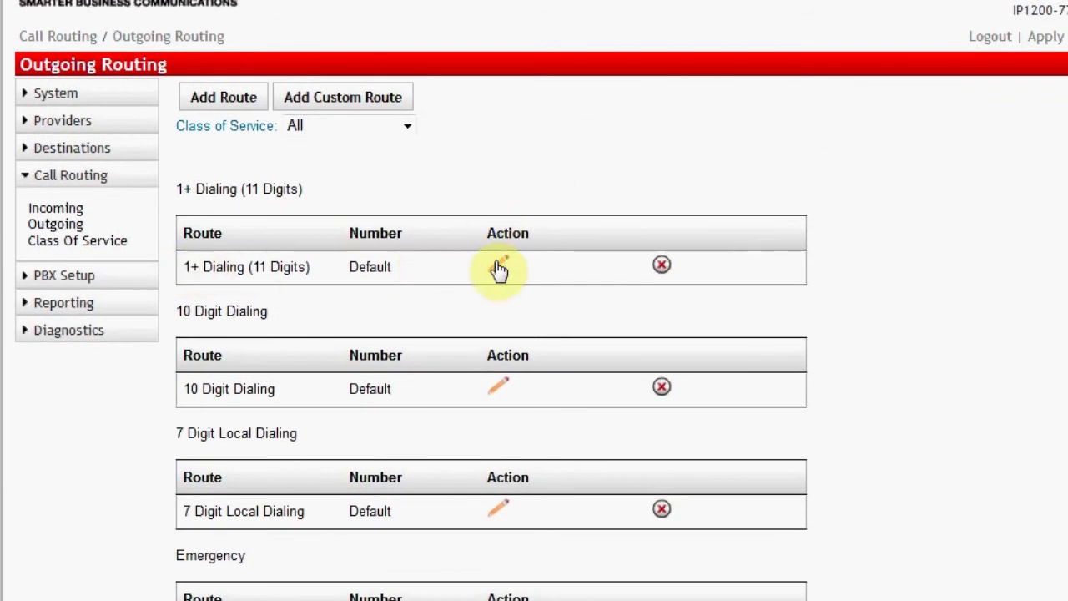
Open the 1+ Dialing (11 Digits) route and review Start Pattern 1X, Digits 11, Exact Length Yes.
left_click(498, 269)
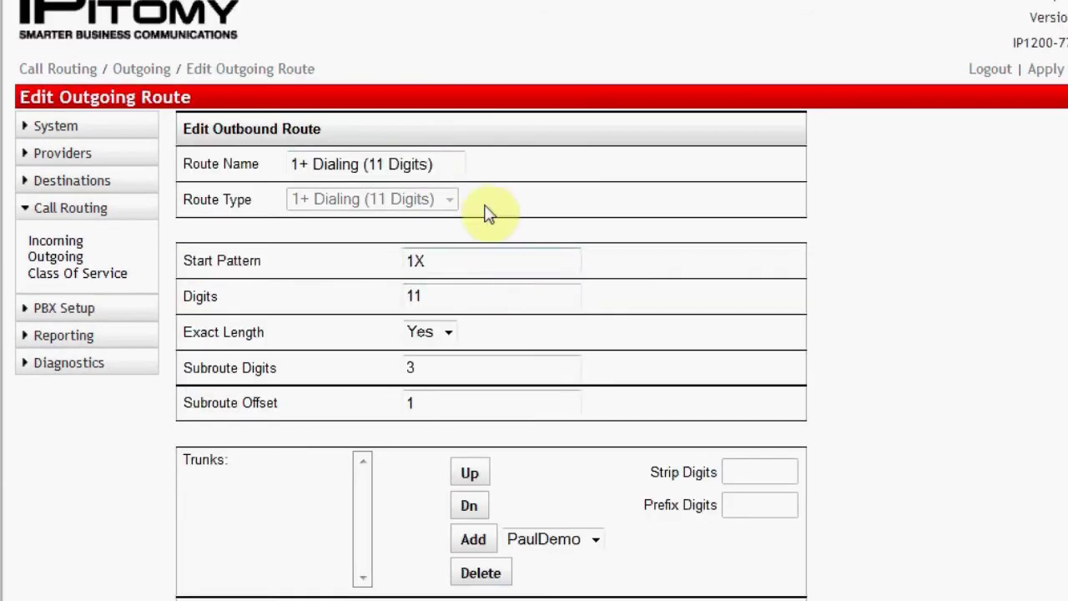
left_click_drag(436, 163, 292, 165)
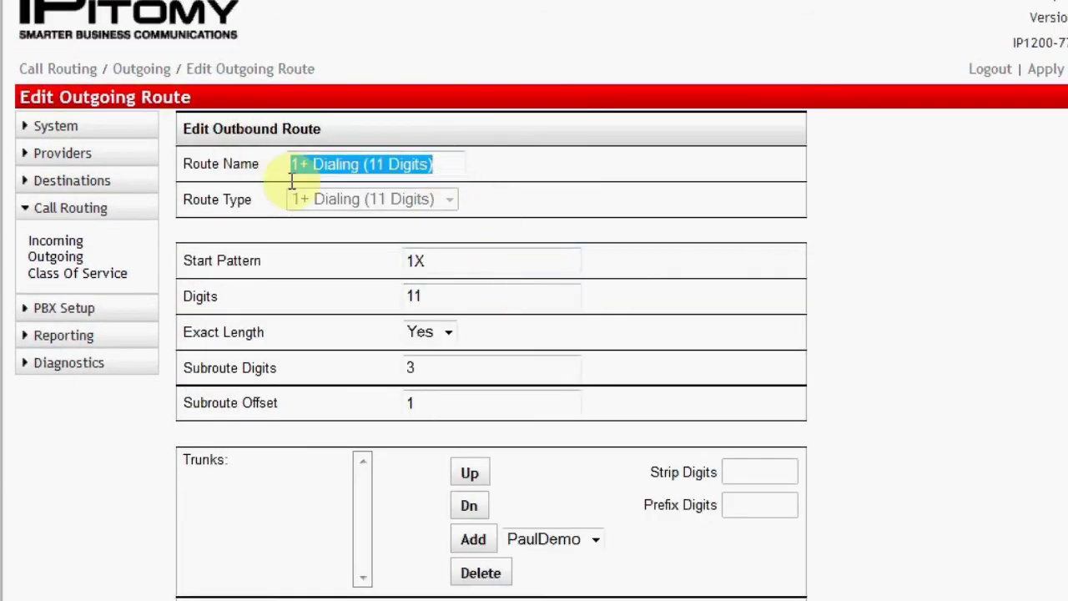
left_click(566, 209)
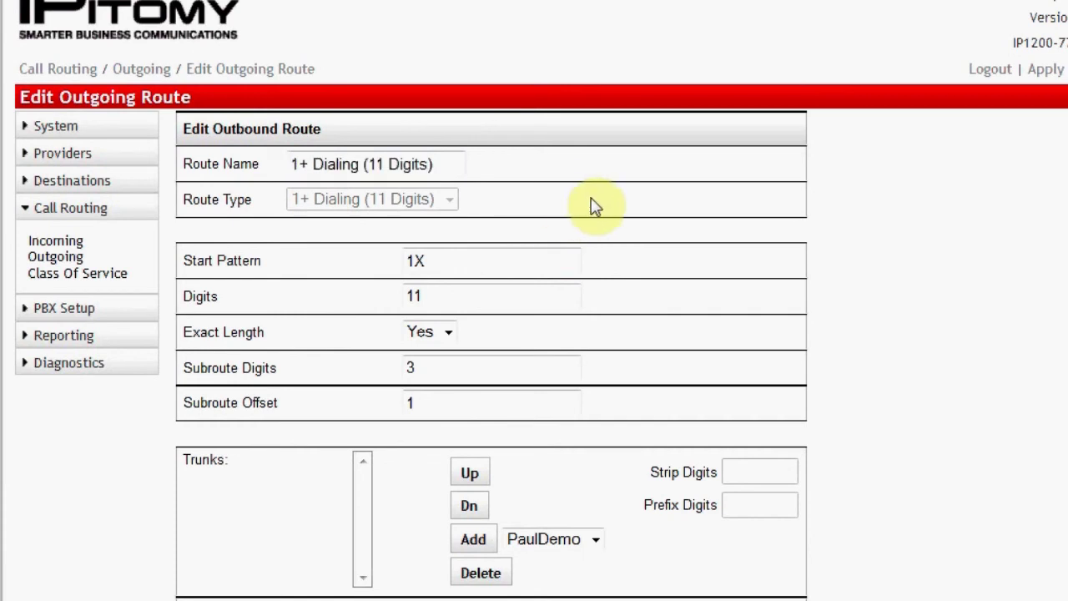
left_click_drag(443, 260, 371, 265)
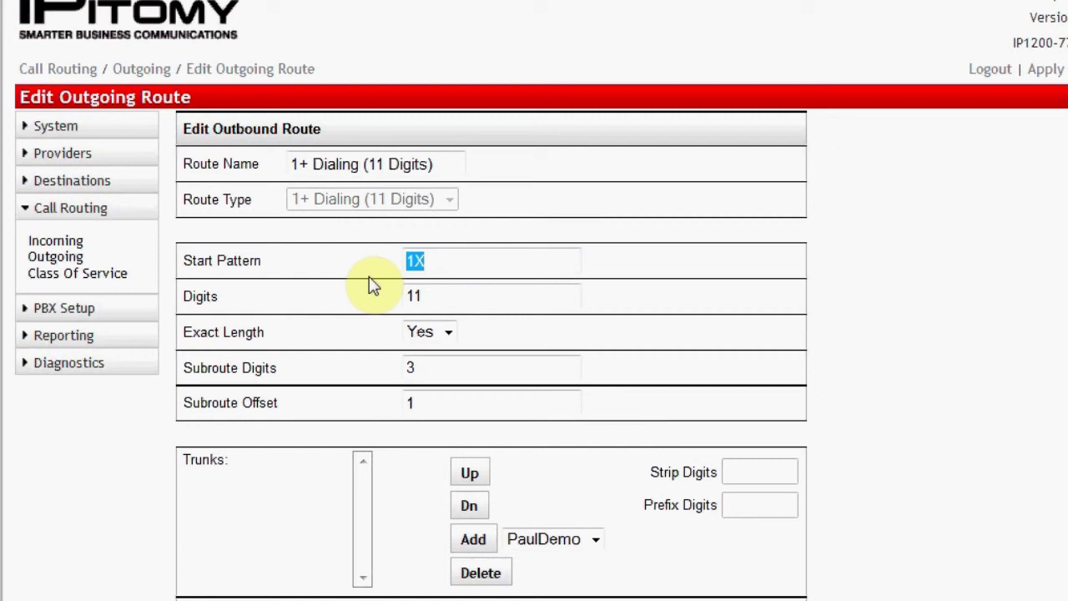
left_click(433, 261)
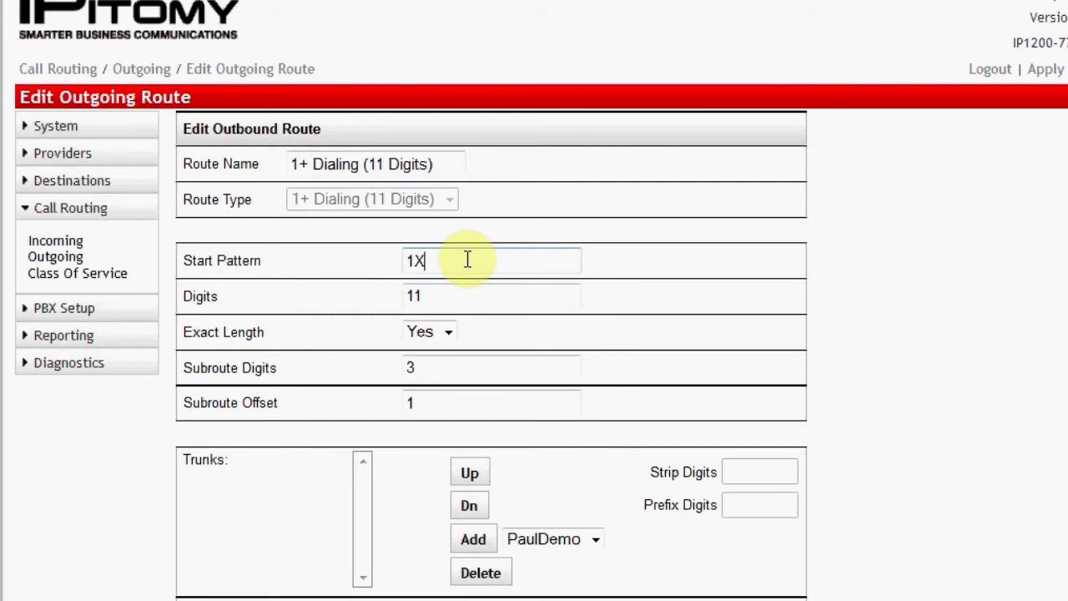
left_click(448, 295)
left_click_drag(437, 299, 396, 303)
left_click_drag(312, 302, 177, 303)
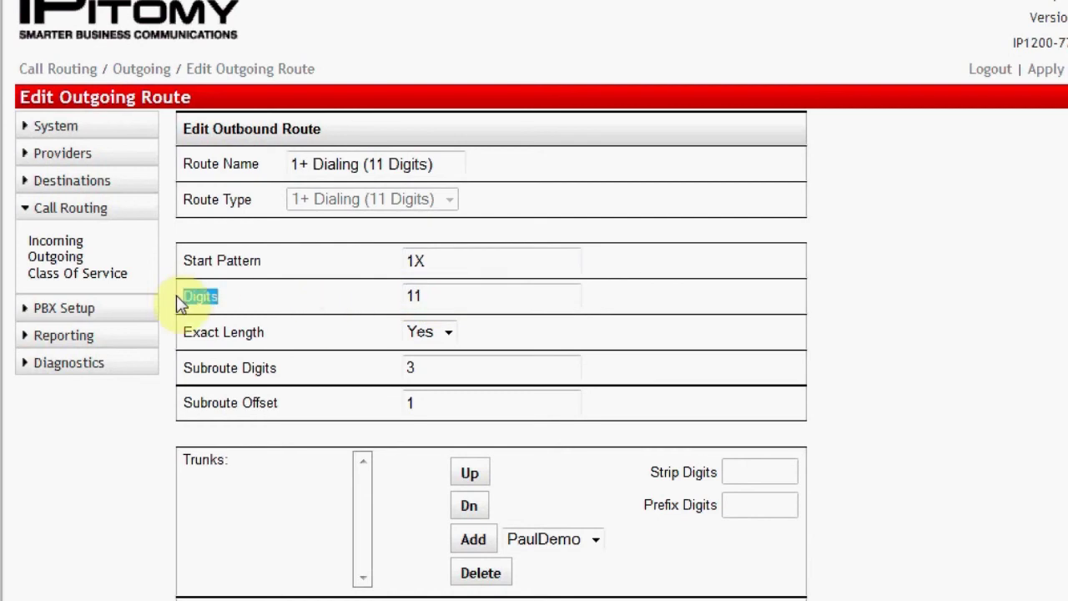
left_click(426, 295)
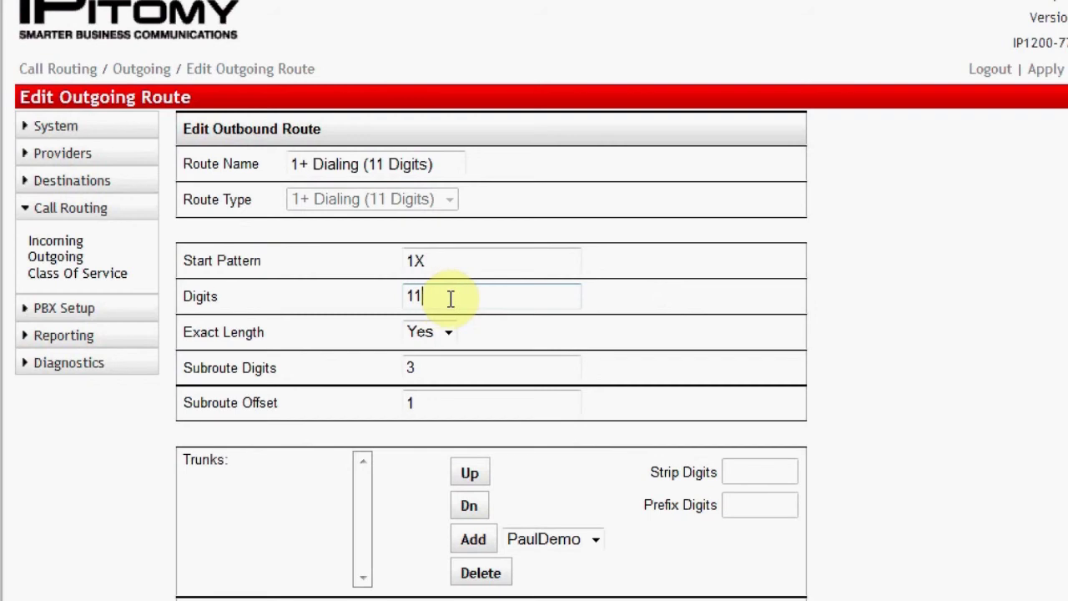
left_click(390, 334)
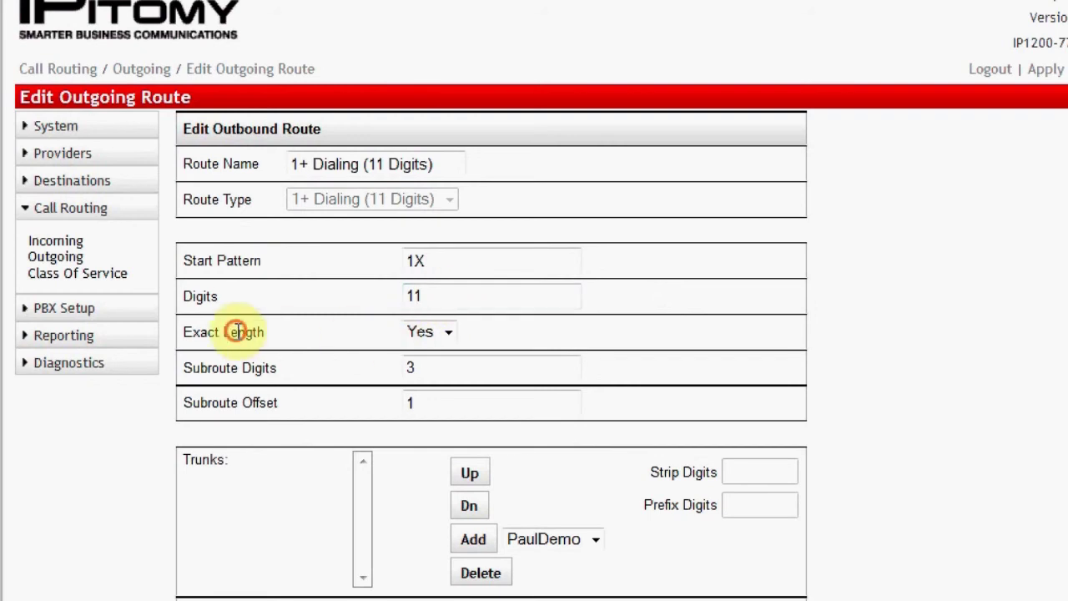
left_click_drag(239, 333, 172, 333)
left_click(428, 342)
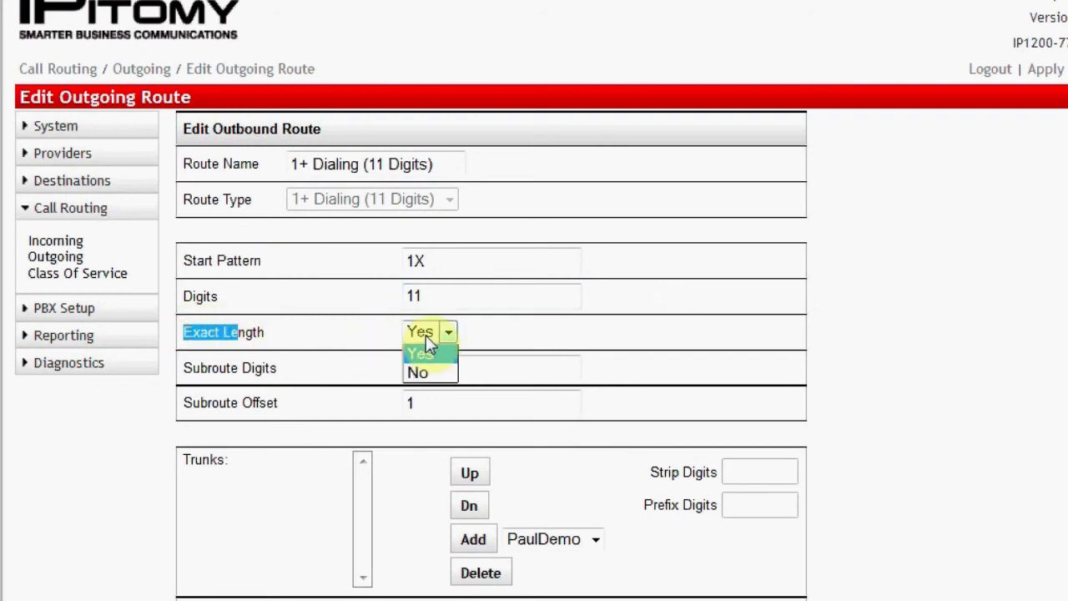
left_click(429, 348)
Check Subroute Digits and trim the Subroute Offset field so it reads just 1.
left_click(433, 369)
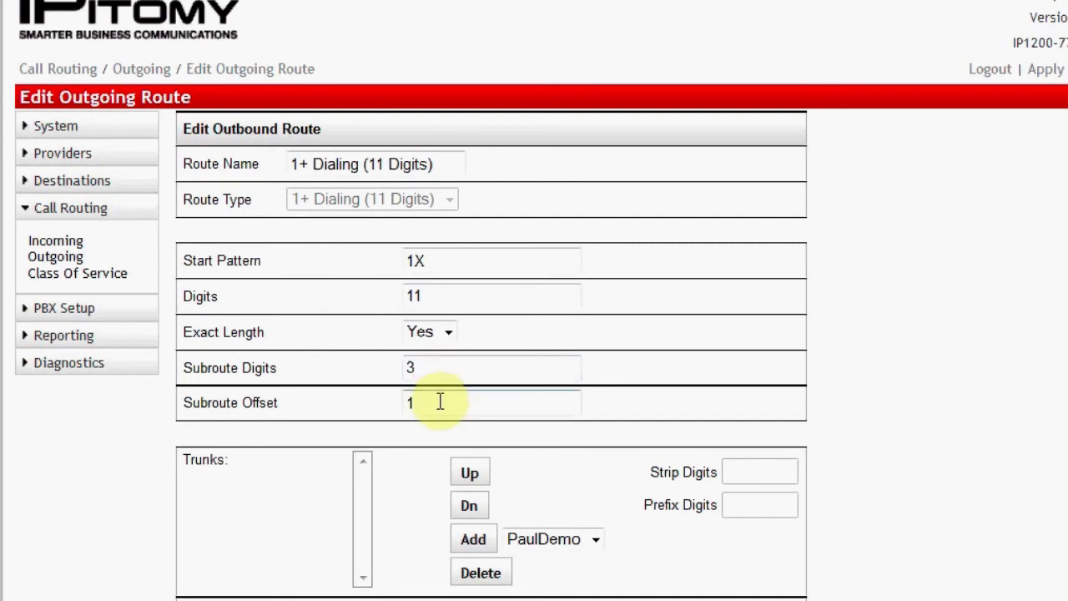
double_click(413, 403)
left_click_drag(310, 405, 162, 399)
left_click(289, 403)
double_click(417, 403)
left_click(472, 405)
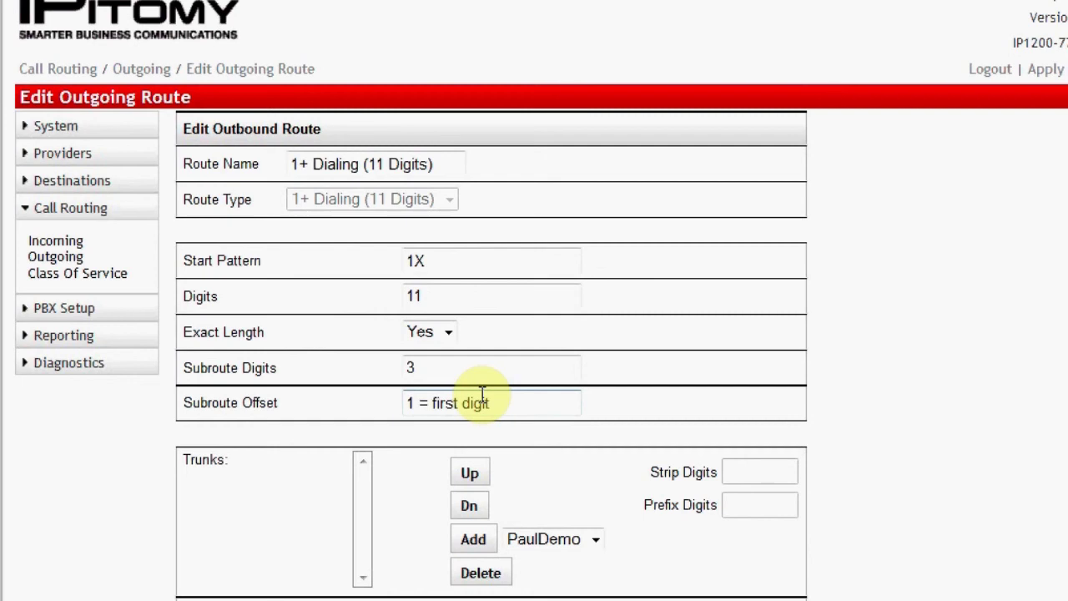
left_click_drag(491, 403, 422, 412)
key("BackSpace")
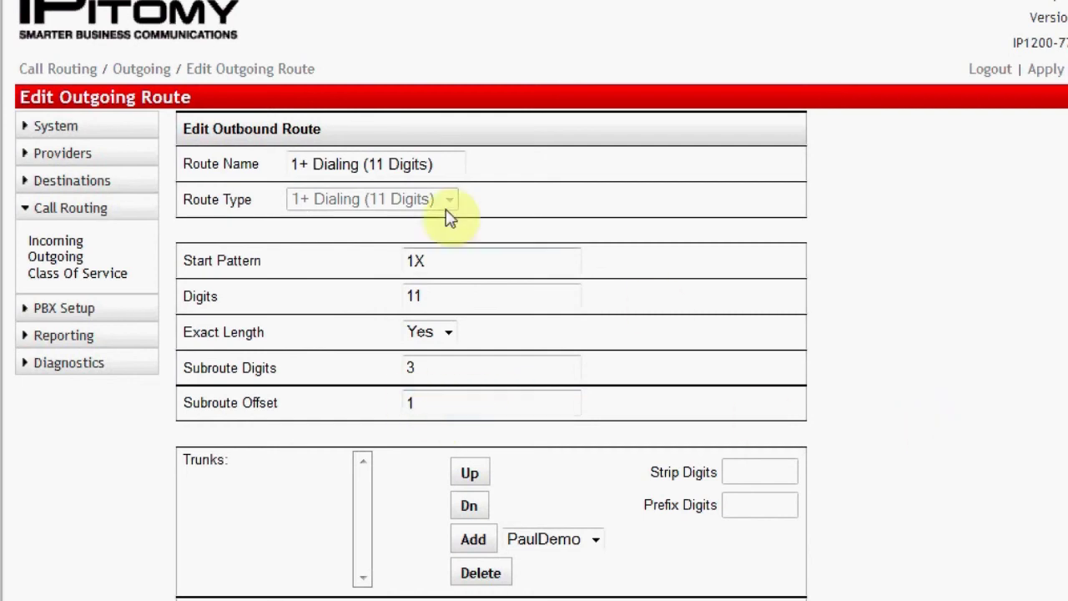
Add an outgoing route named 941, type 1+ Dialing (11 Digits), with number 941.
left_click(133, 74)
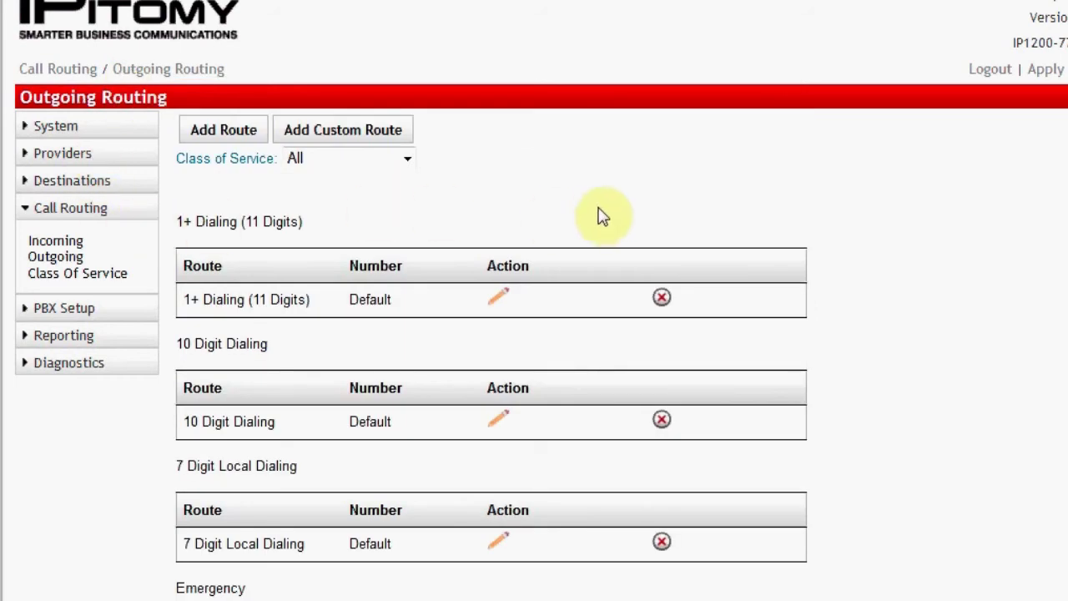
left_click(204, 134)
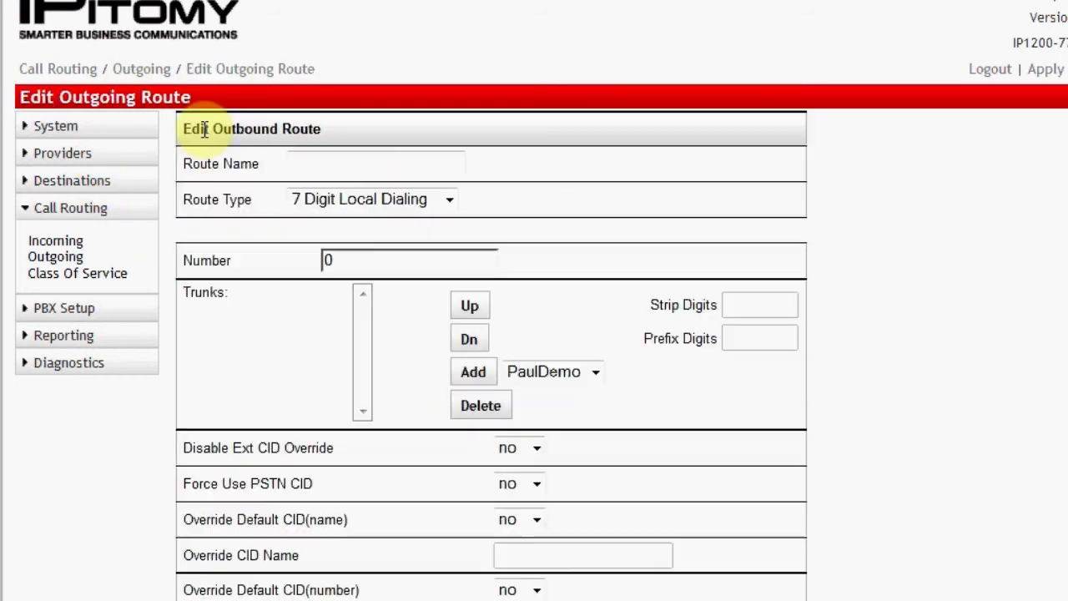
left_click(397, 163)
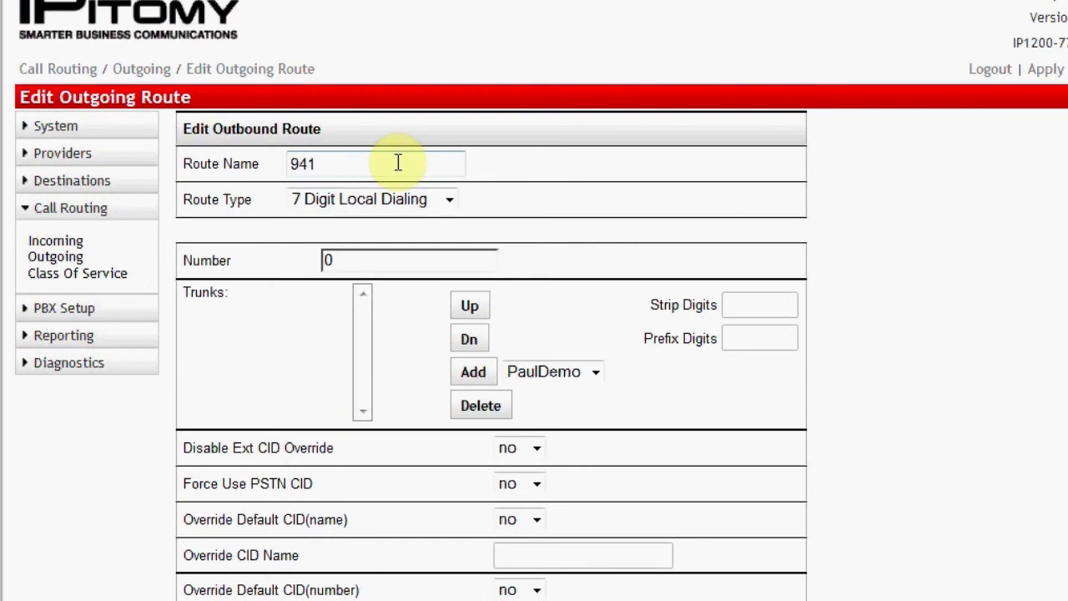
left_click(451, 199)
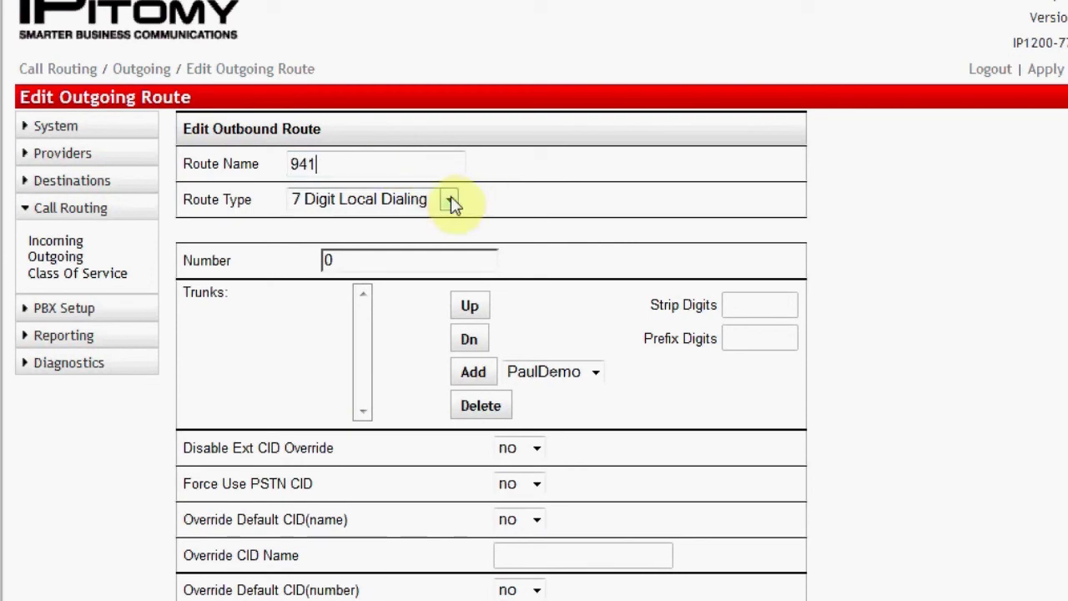
left_click(438, 241)
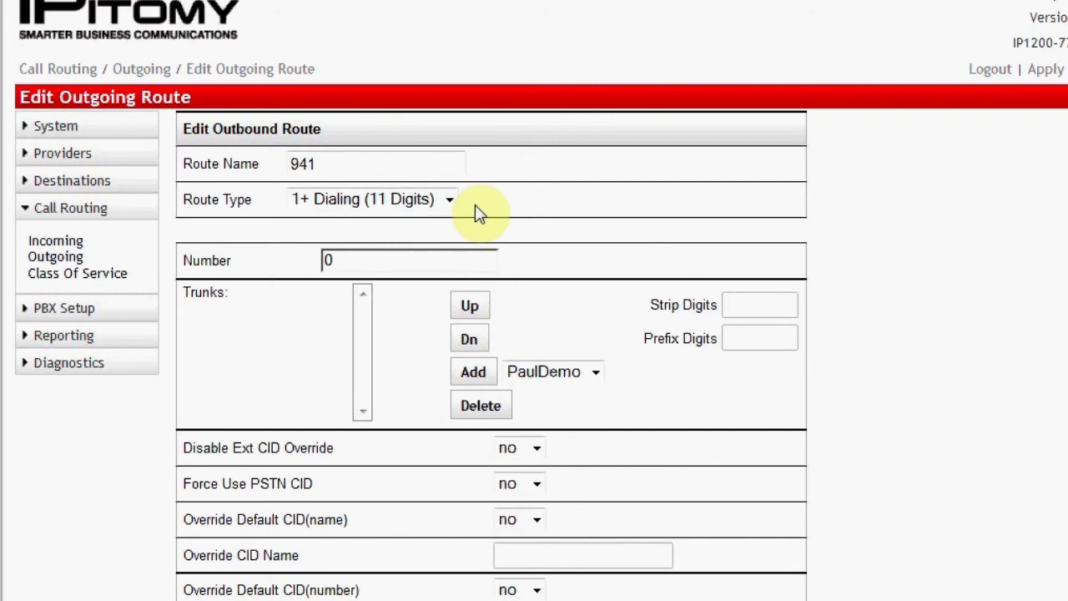
left_click(450, 200)
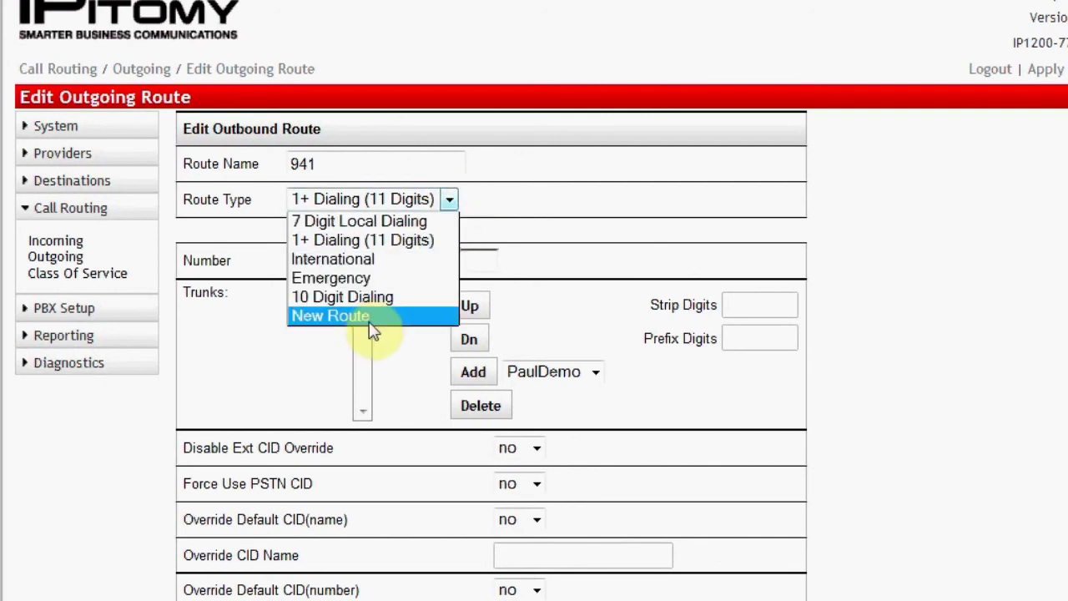
left_click(389, 240)
left_click(393, 260)
left_click_drag(366, 262, 288, 271)
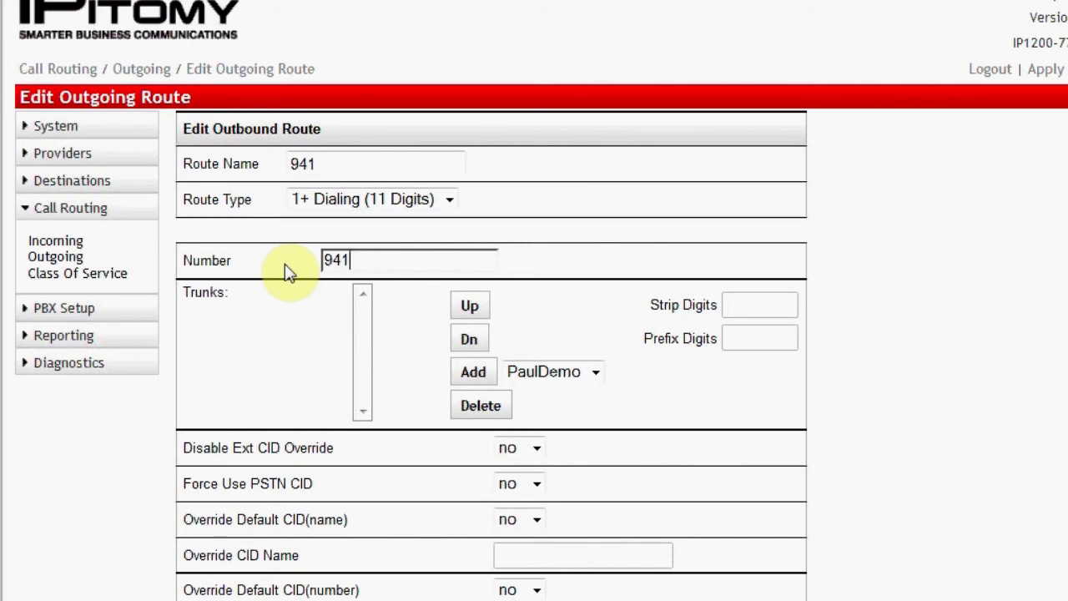
left_click(929, 367)
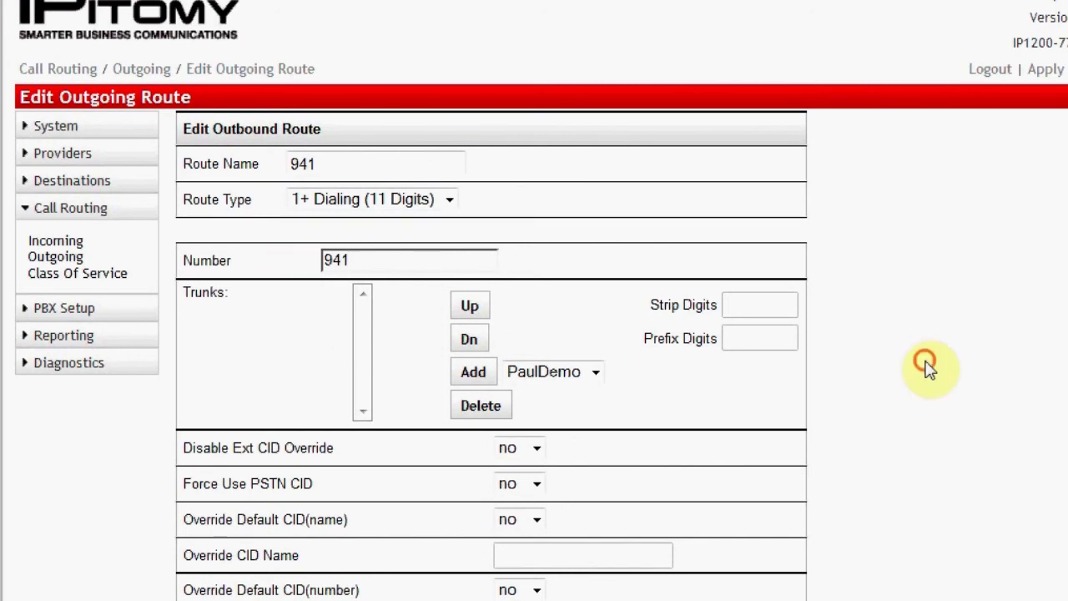
scroll(437, 520, "down", 2)
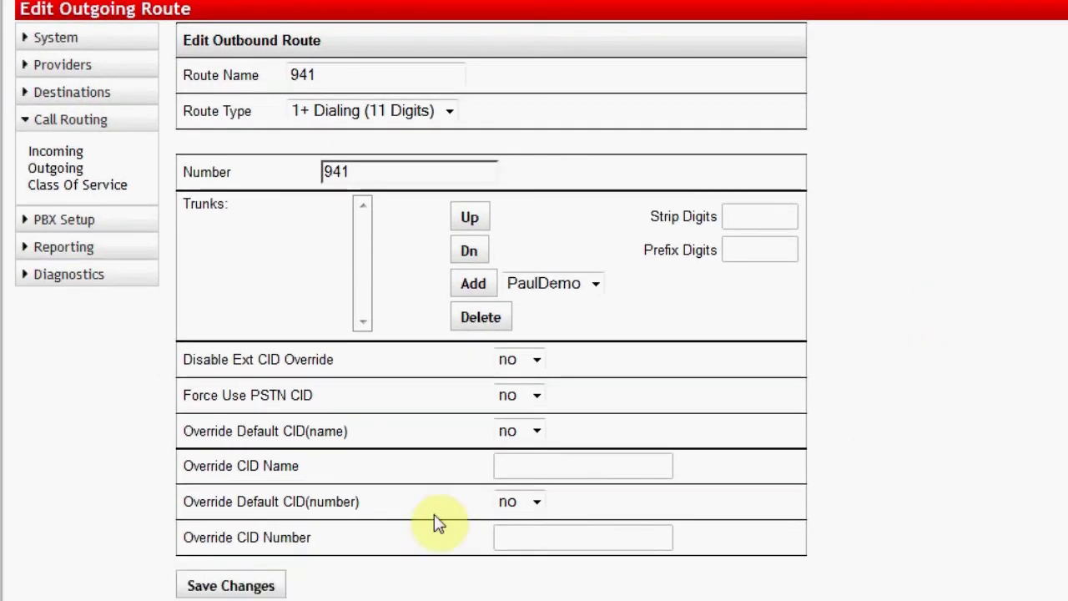
Save the new 941 route and attach the PRI trunk to it.
left_click(262, 587)
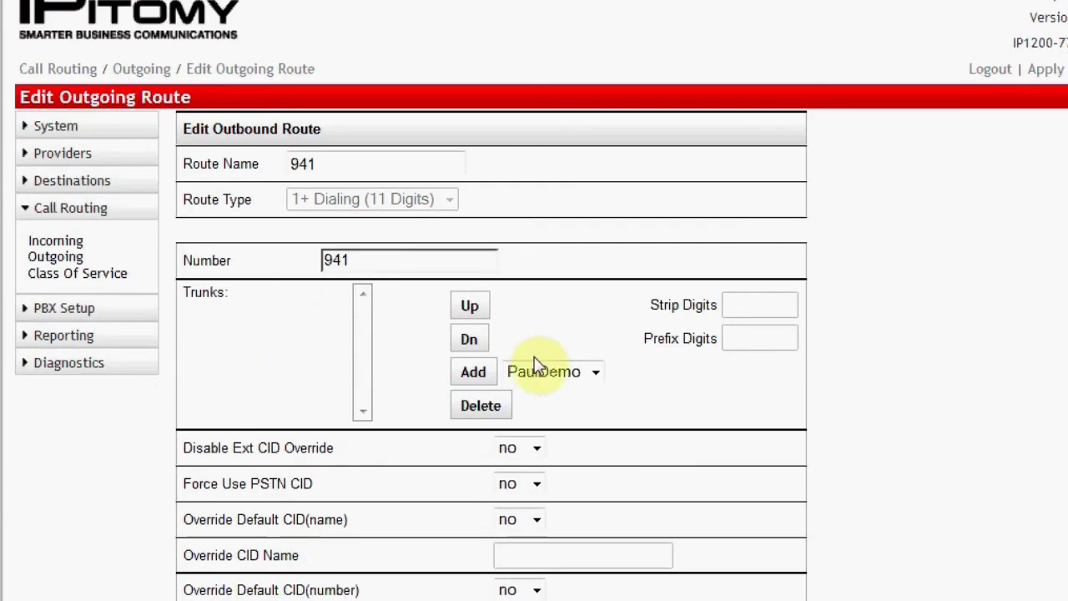
left_click(560, 380)
left_click(553, 414)
left_click(481, 377)
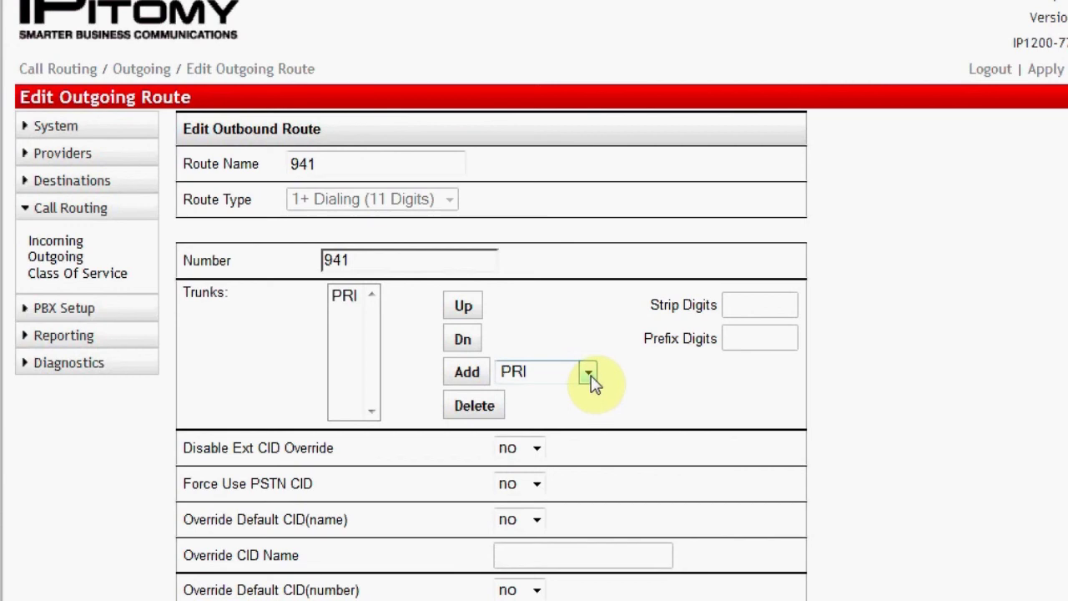
Set the PRI trunk to strip 4 digits and save the route.
left_click(344, 299)
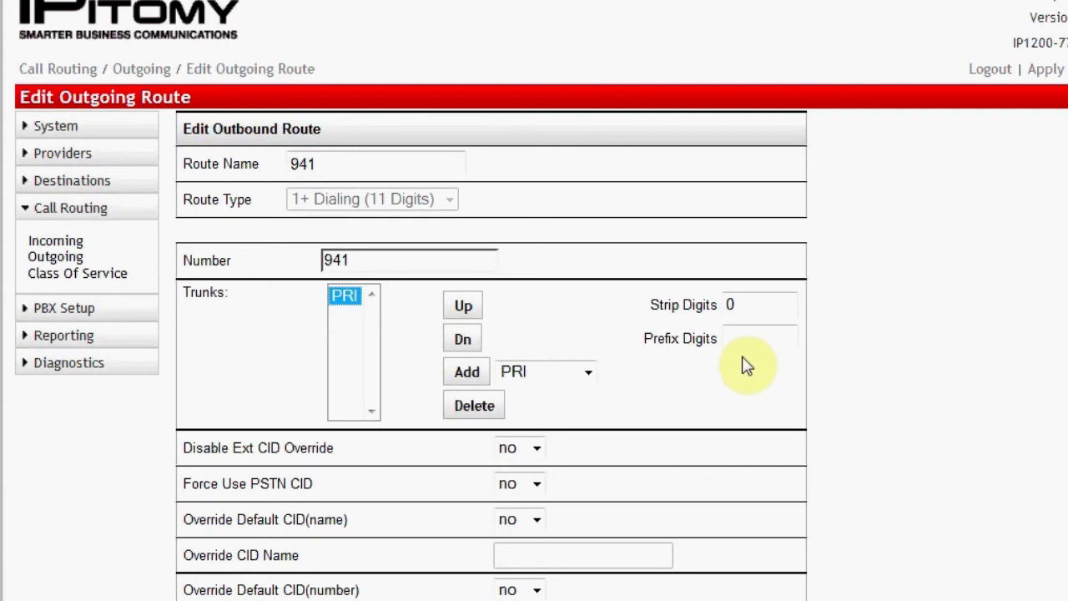
left_click(742, 304)
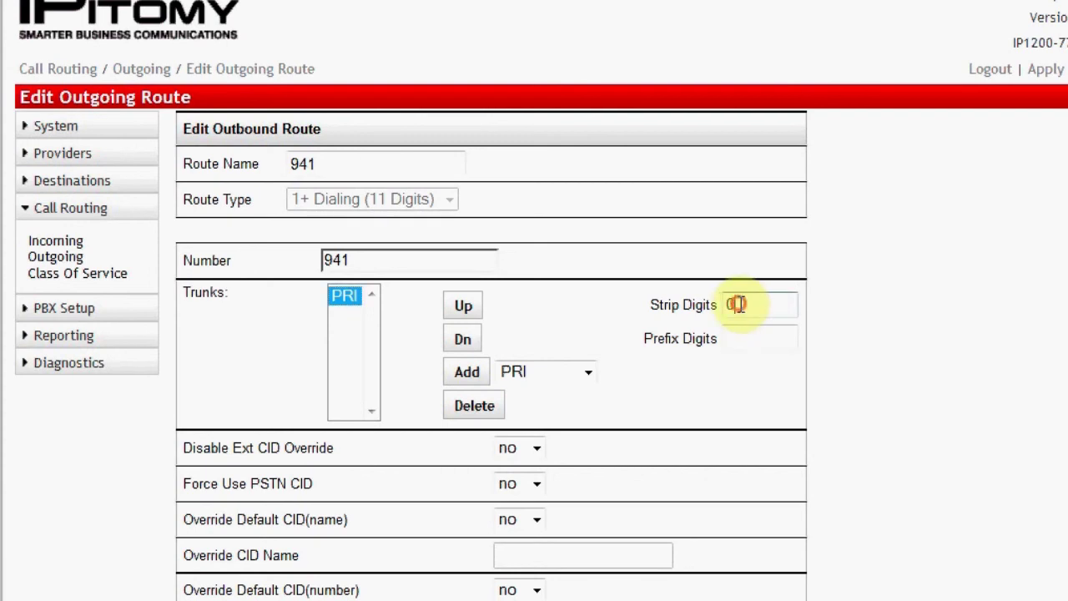
left_click(342, 298)
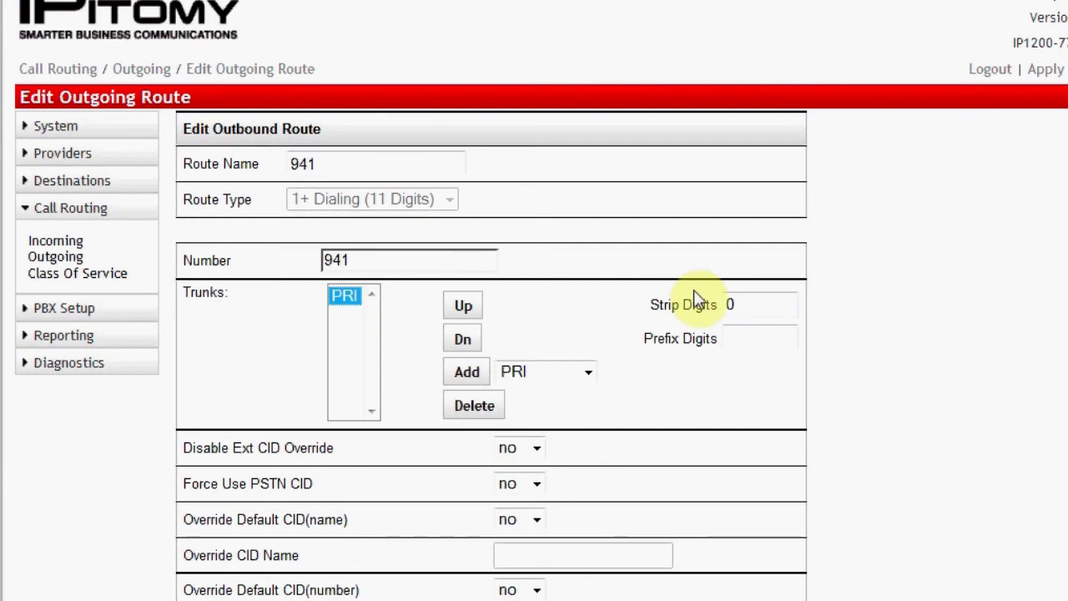
double_click(724, 303)
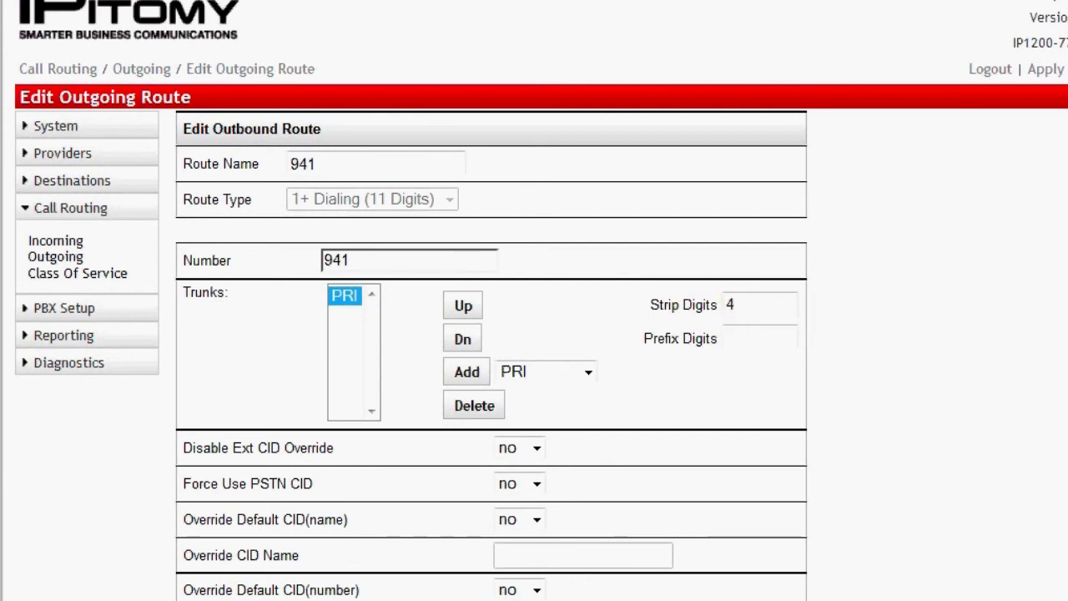
scroll(534, 300, "down", 2)
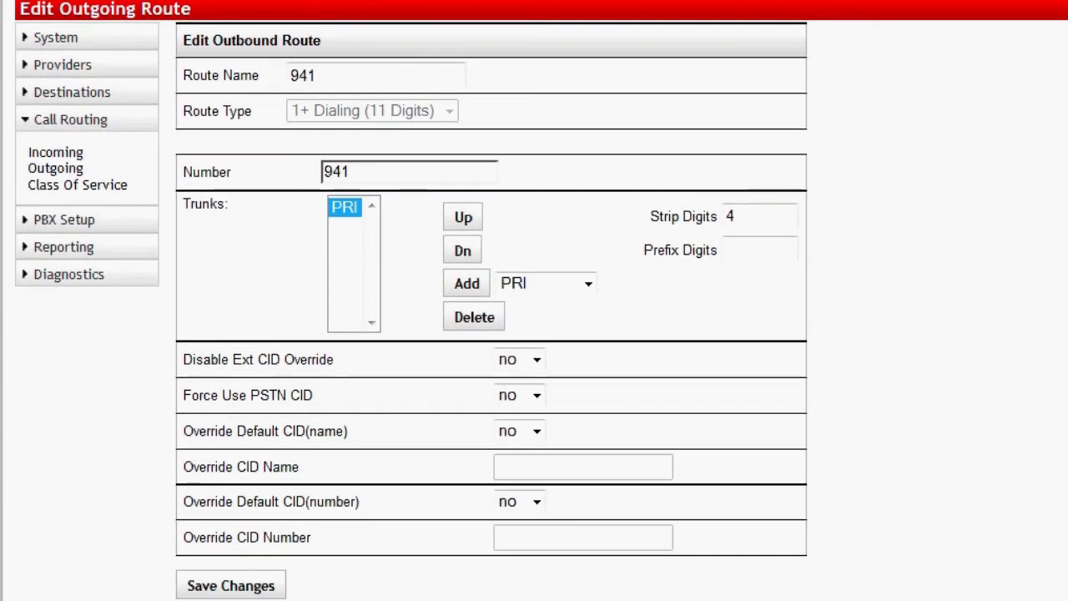
left_click(234, 588)
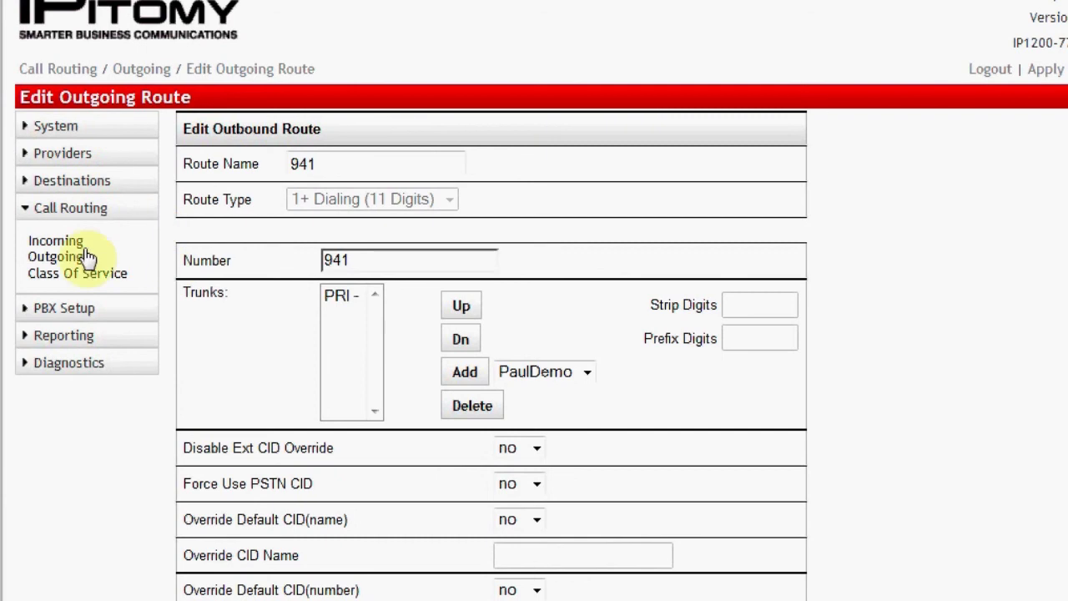
Edit the 1+ Dialing (11 Digits) route and add the PRI trunk.
left_click(55, 257)
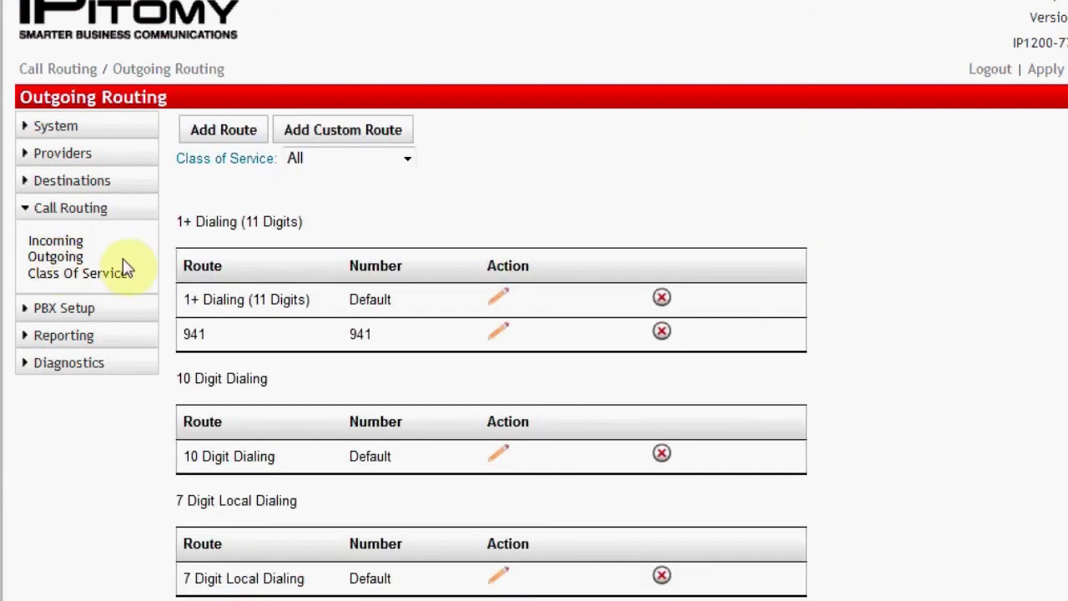
double_click(194, 334)
left_click_drag(310, 299, 183, 299)
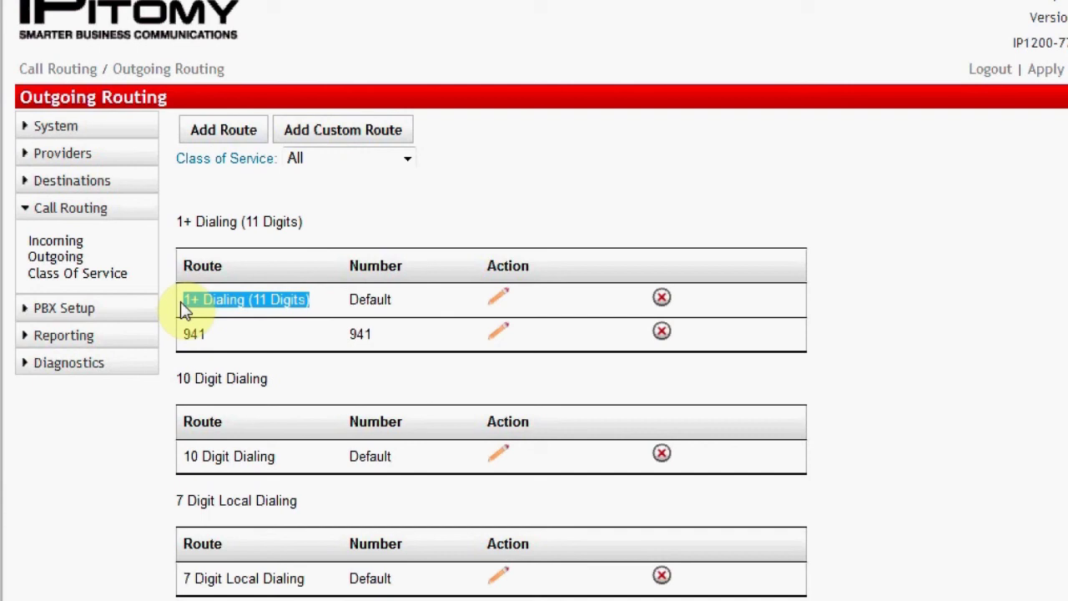
left_click(499, 298)
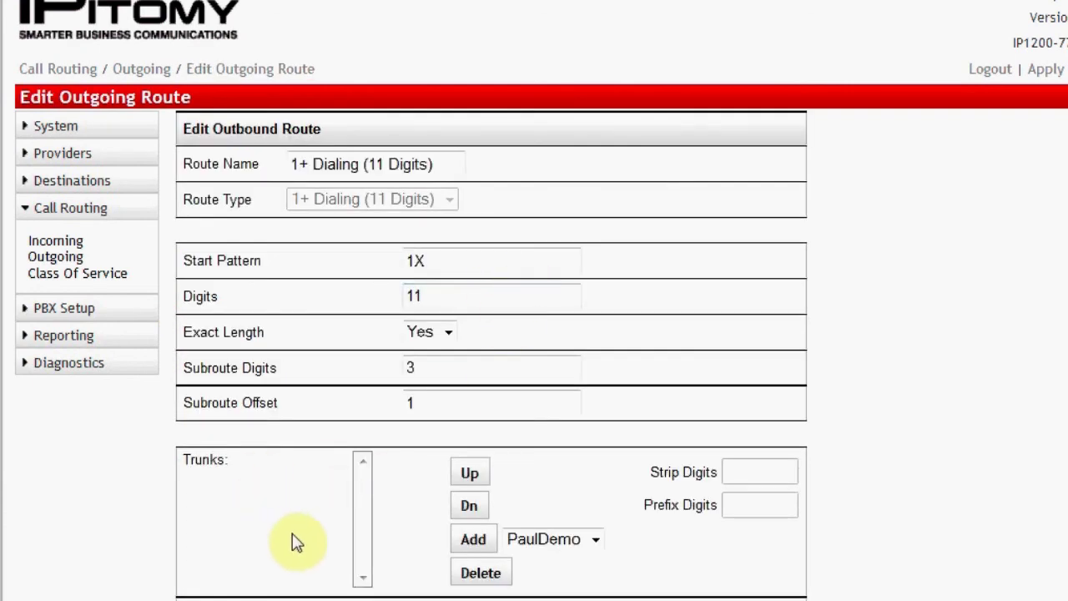
left_click(566, 542)
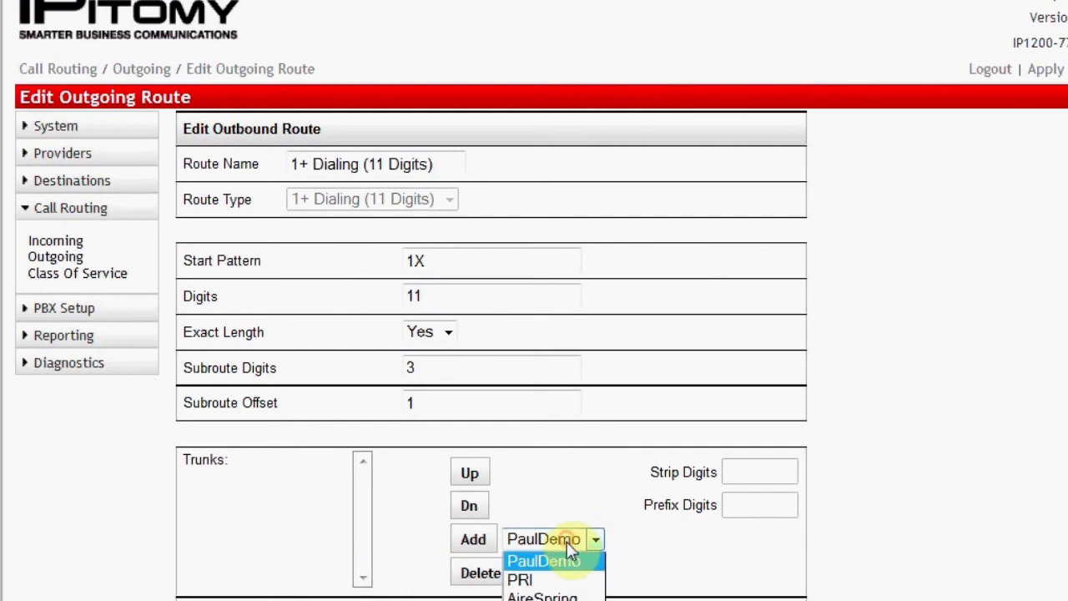
left_click(538, 582)
left_click(474, 540)
Add the AireSpring trunk and move it ahead of PRI in the trunk order.
left_click(543, 538)
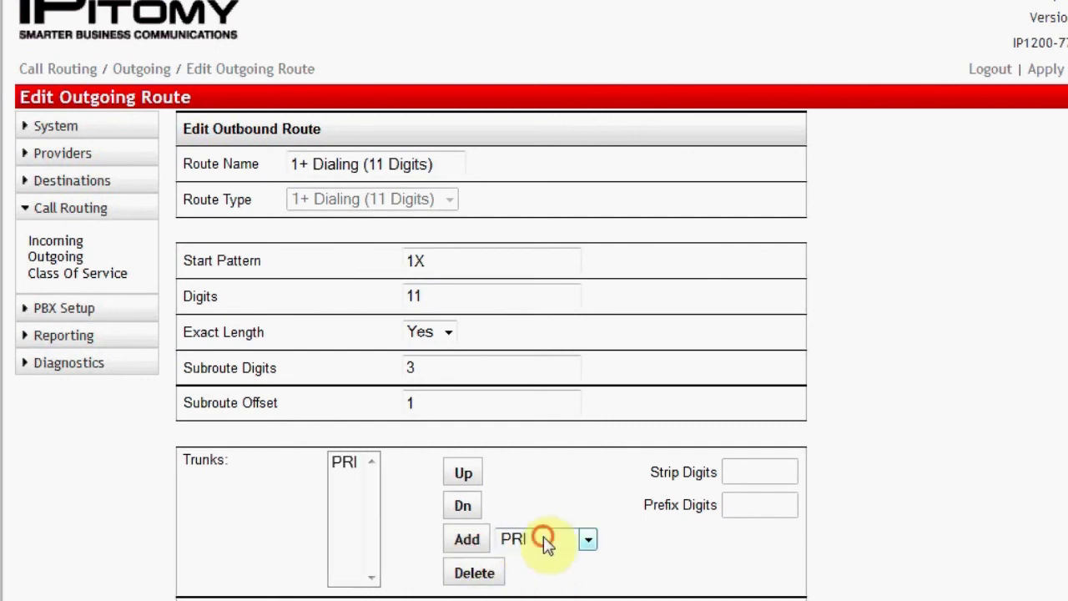
left_click(538, 596)
left_click(468, 543)
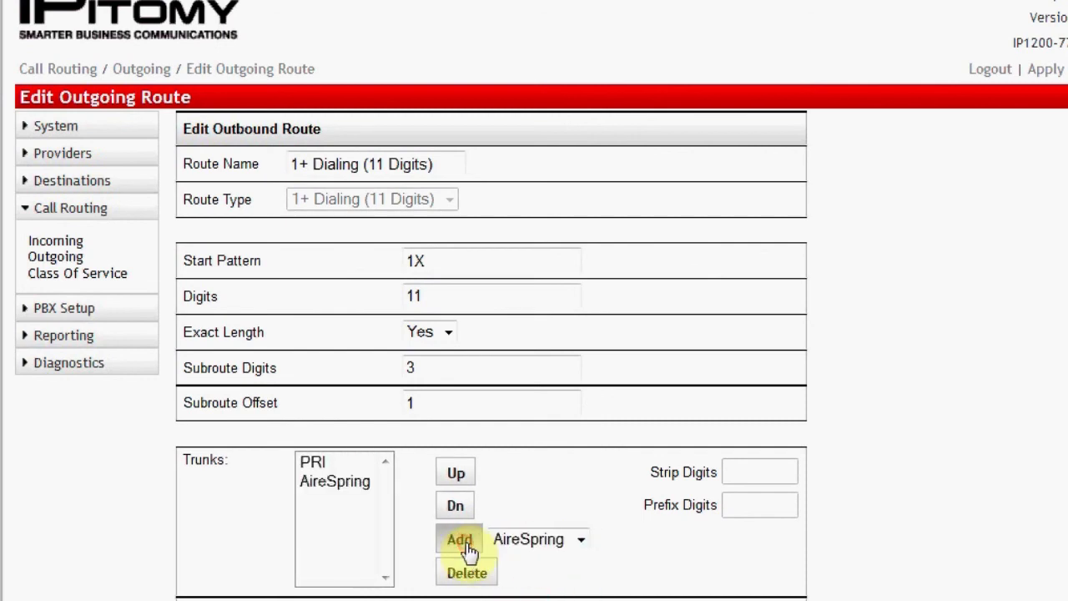
left_click(326, 482)
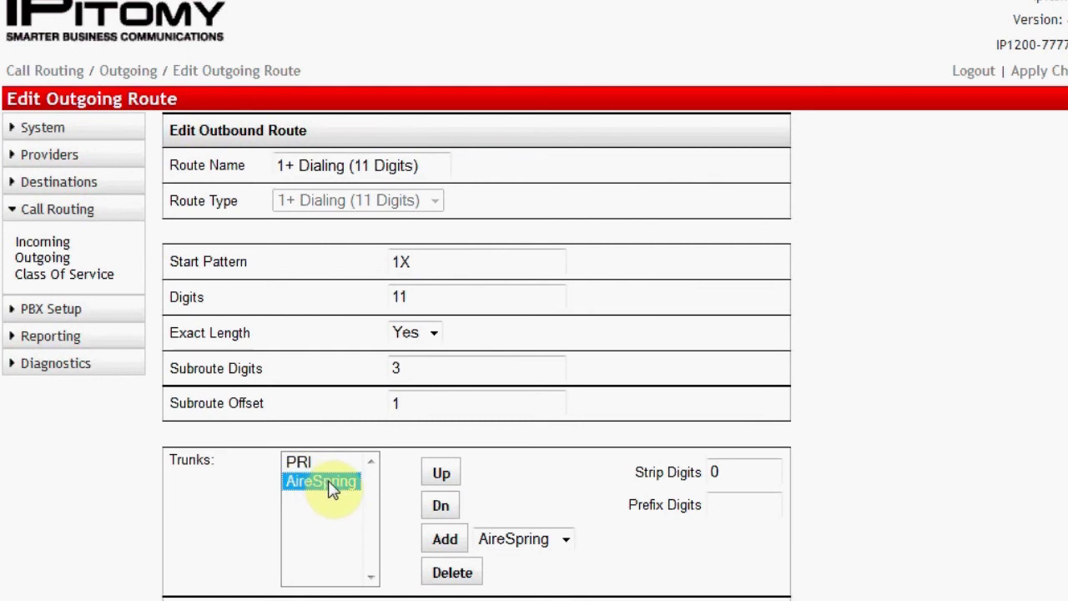
left_click(441, 475)
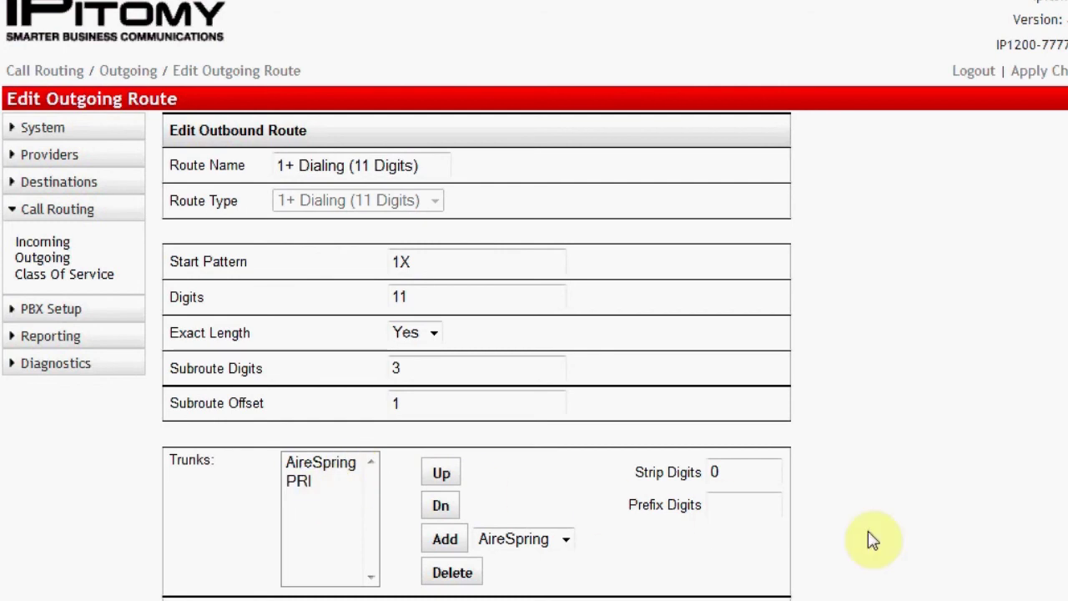
left_click(312, 466)
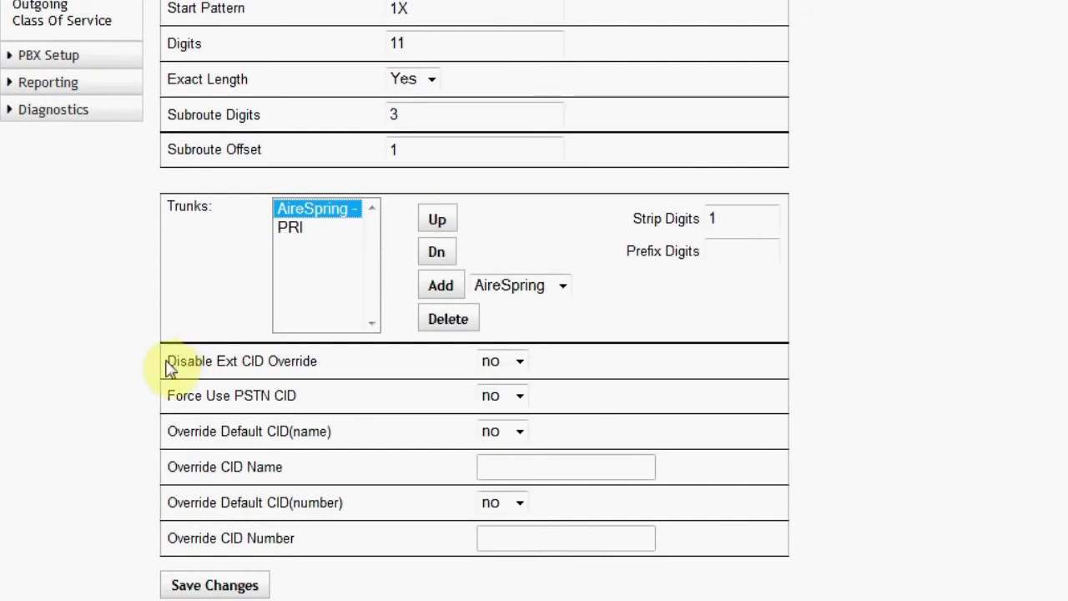
Leave Disable Ext CID Override and Force Use PSTN CID both at no.
left_click_drag(167, 362, 319, 363)
left_click(394, 364)
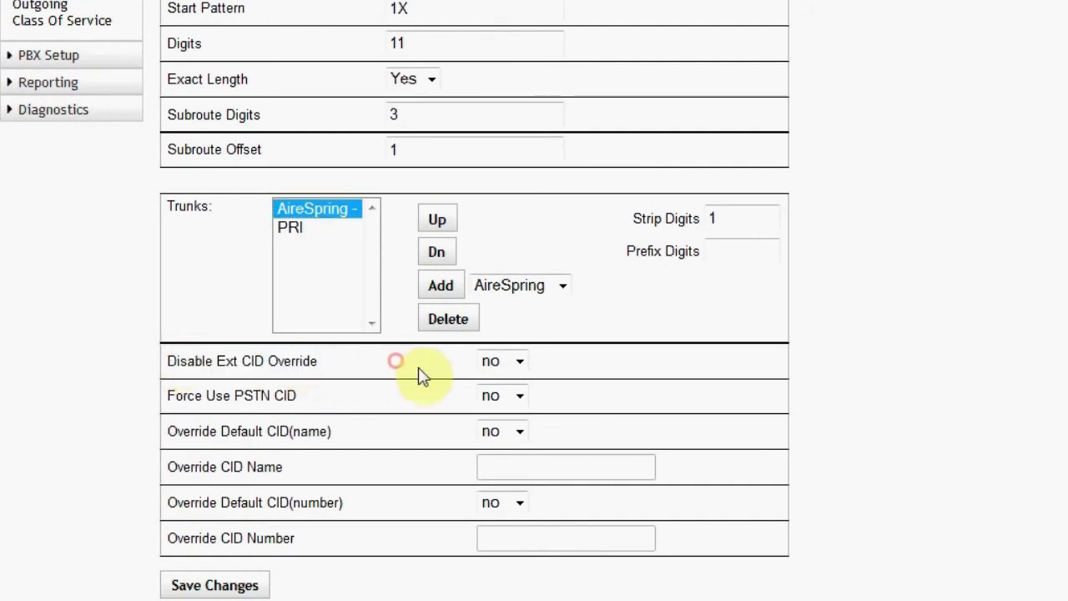
left_click(517, 364)
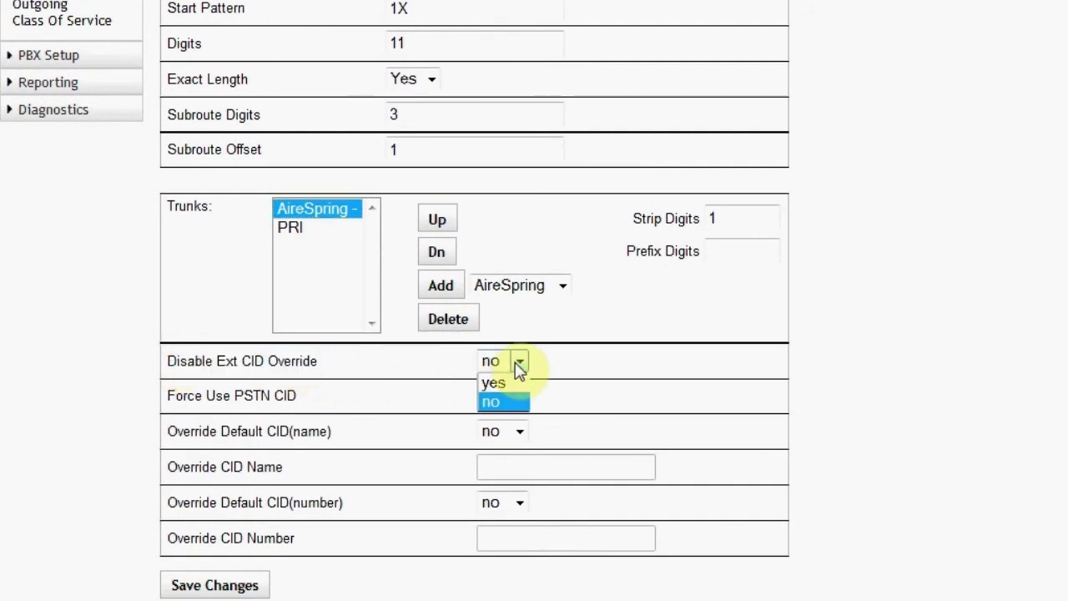
left_click(568, 364)
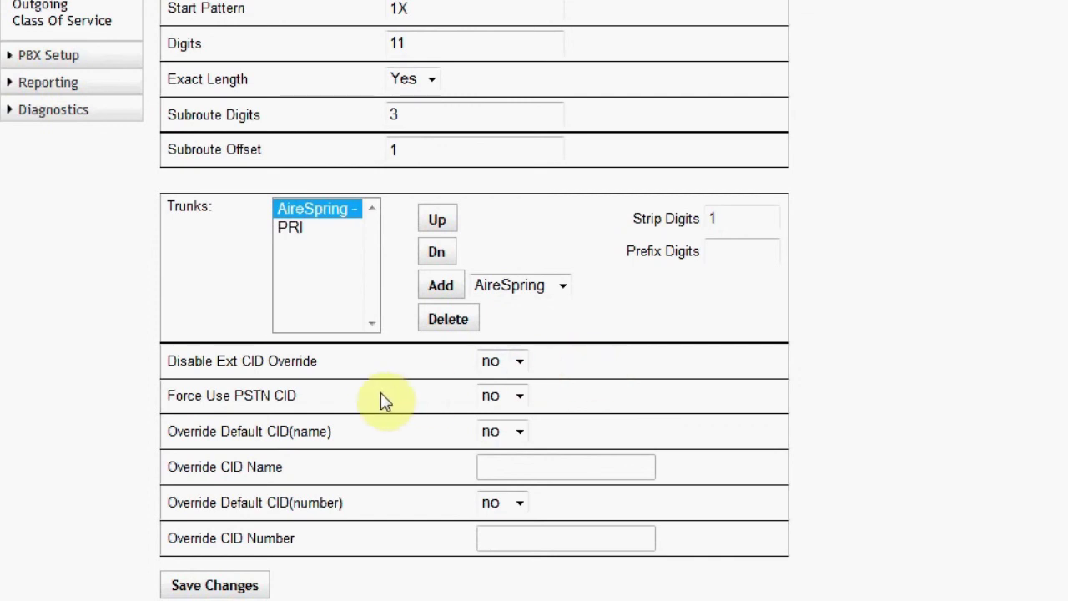
left_click_drag(381, 394, 171, 393)
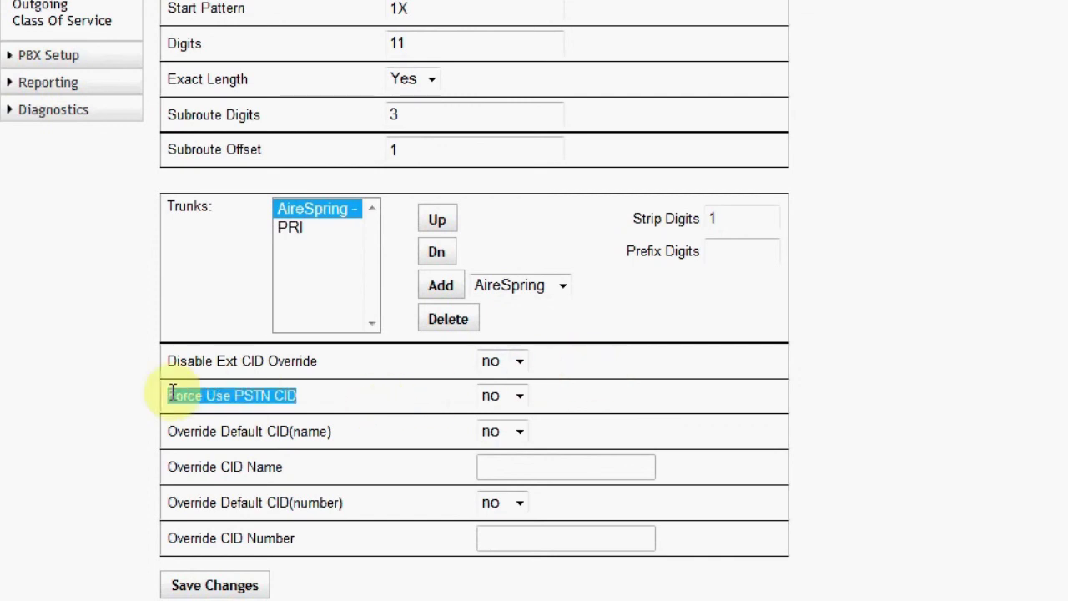
left_click(349, 397)
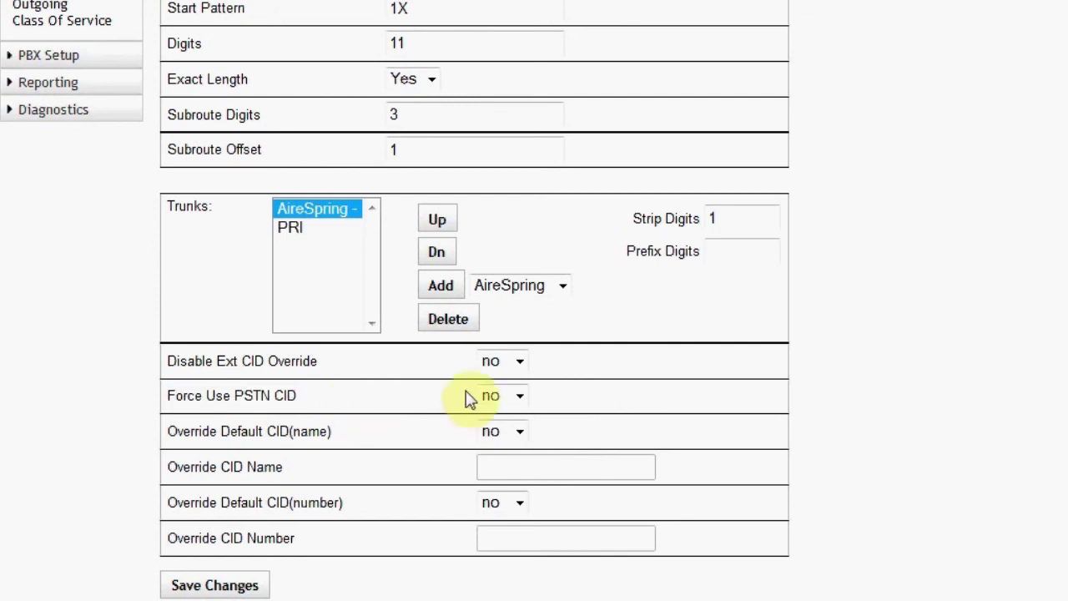
left_click(519, 398)
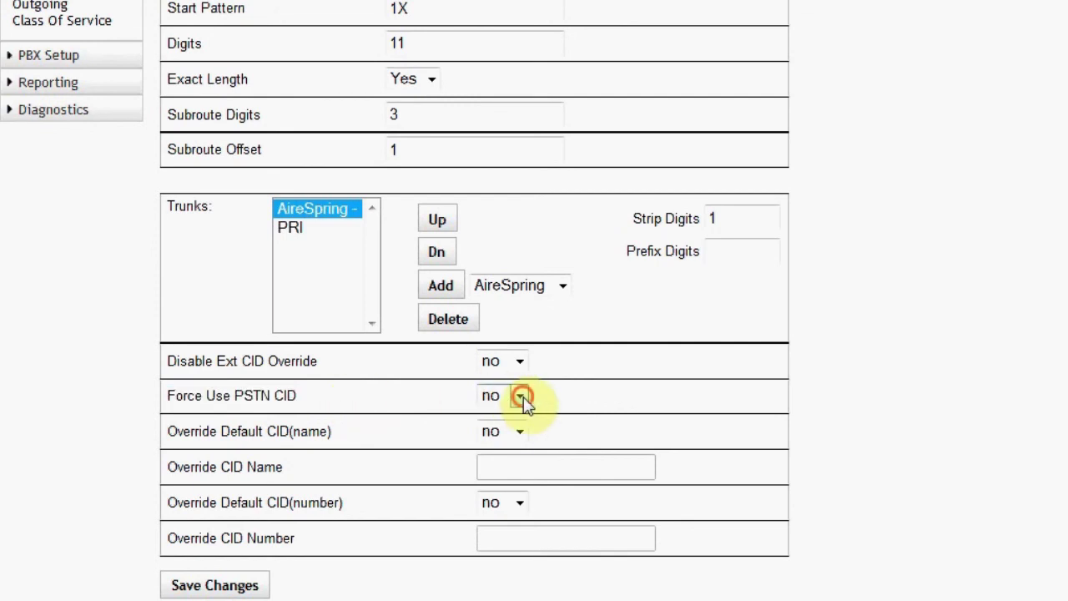
left_click(567, 400)
Keep the CID name and number overrides at no and save the route.
left_click_drag(367, 441, 160, 434)
left_click_drag(302, 467, 163, 466)
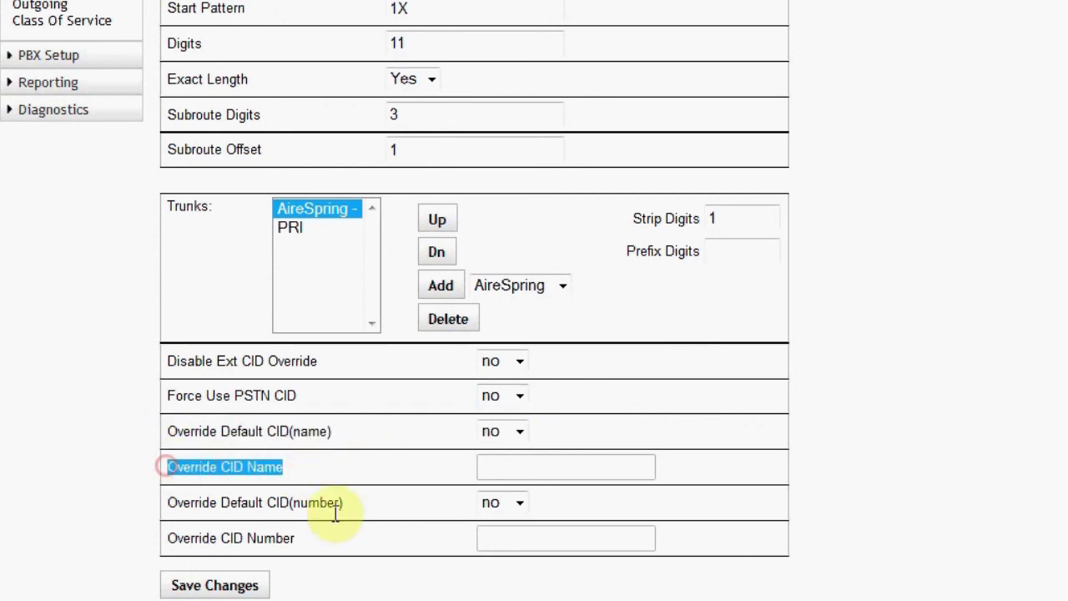
left_click_drag(371, 507, 167, 505)
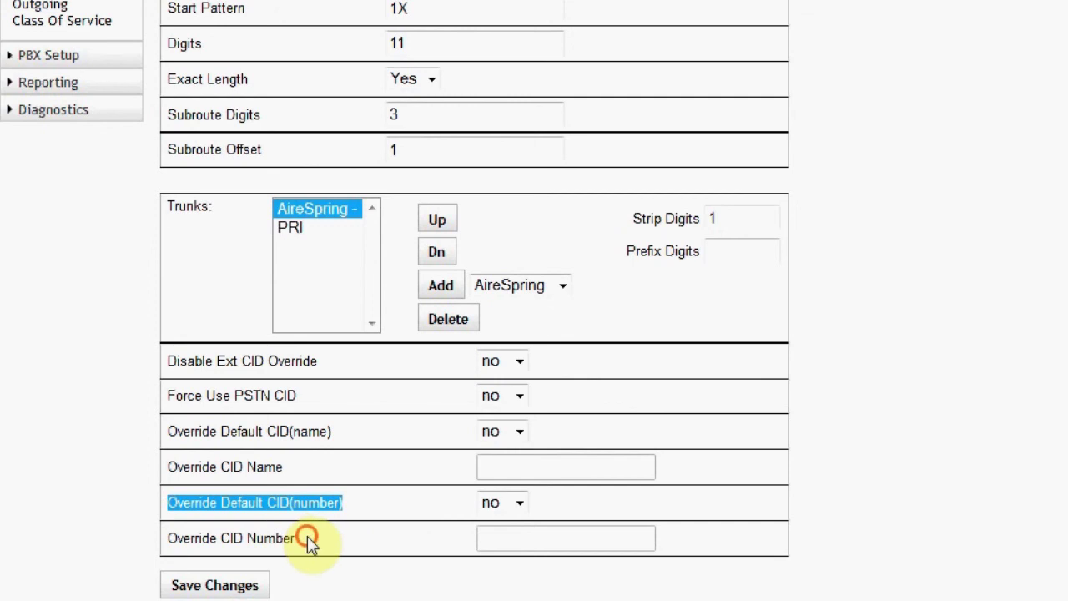
left_click_drag(306, 539, 163, 537)
left_click(345, 550)
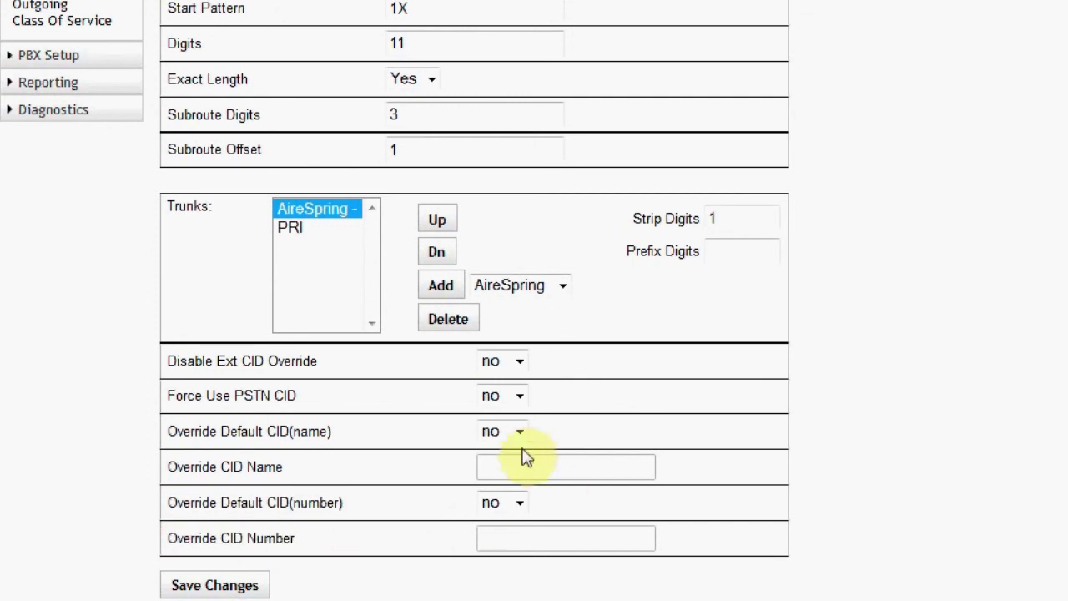
left_click(532, 508)
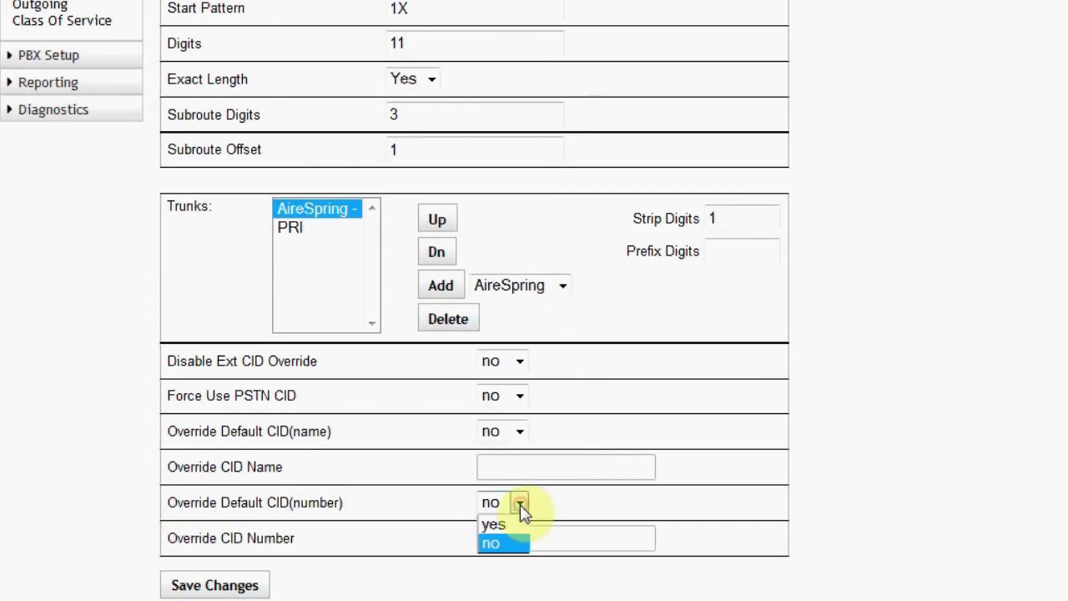
left_click(521, 504)
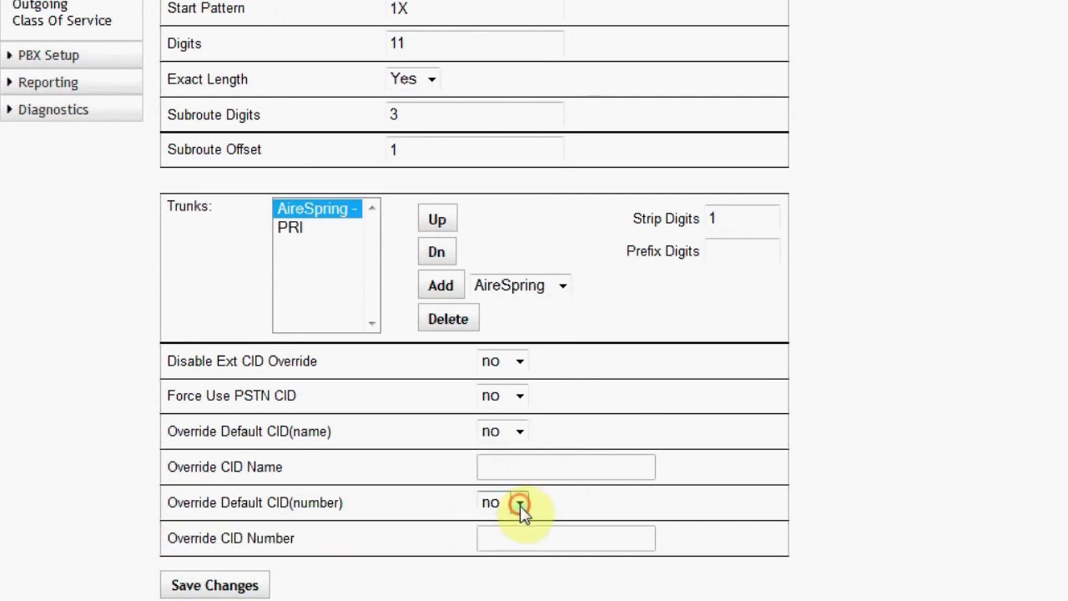
left_click(242, 586)
Start a new outgoing route named 'Emergency Test' with Route Type New Route.
left_click(48, 267)
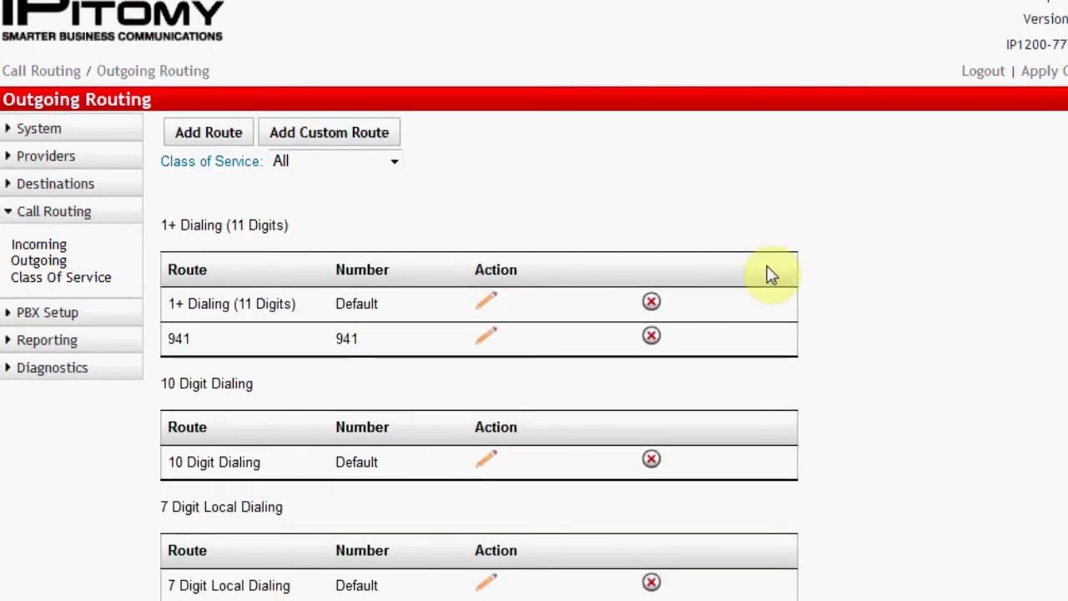
left_click(192, 129)
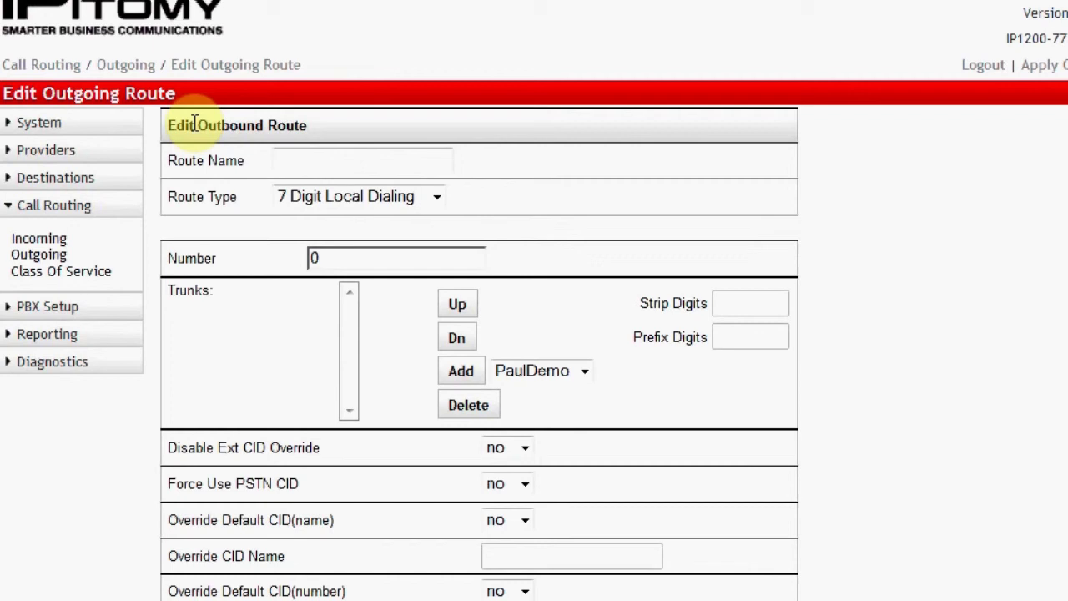
left_click(334, 158)
type("Em")
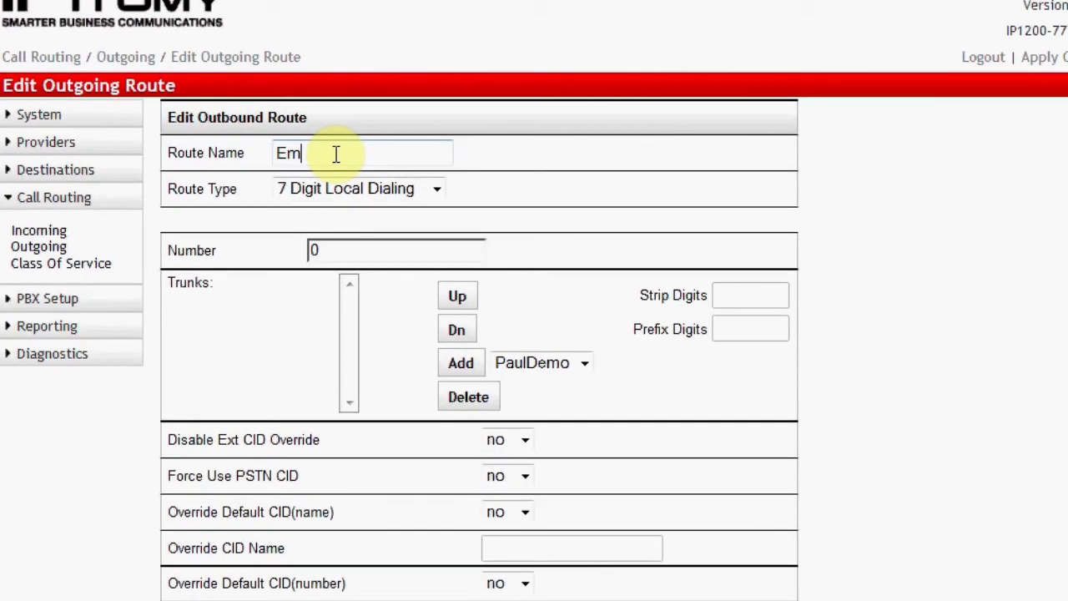
type("ergency ")
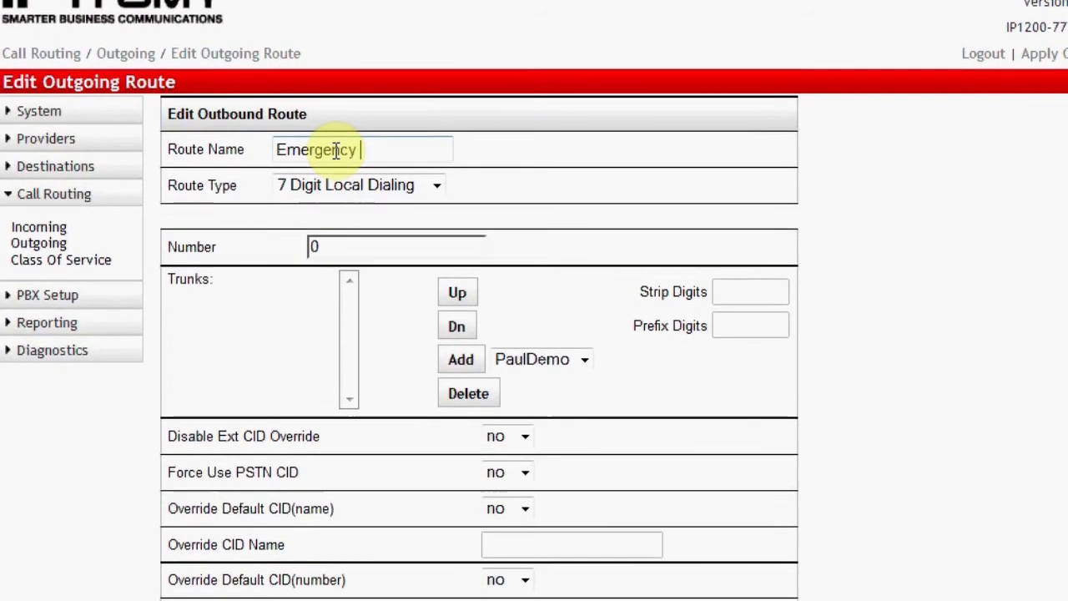
type("Test")
left_click(437, 185)
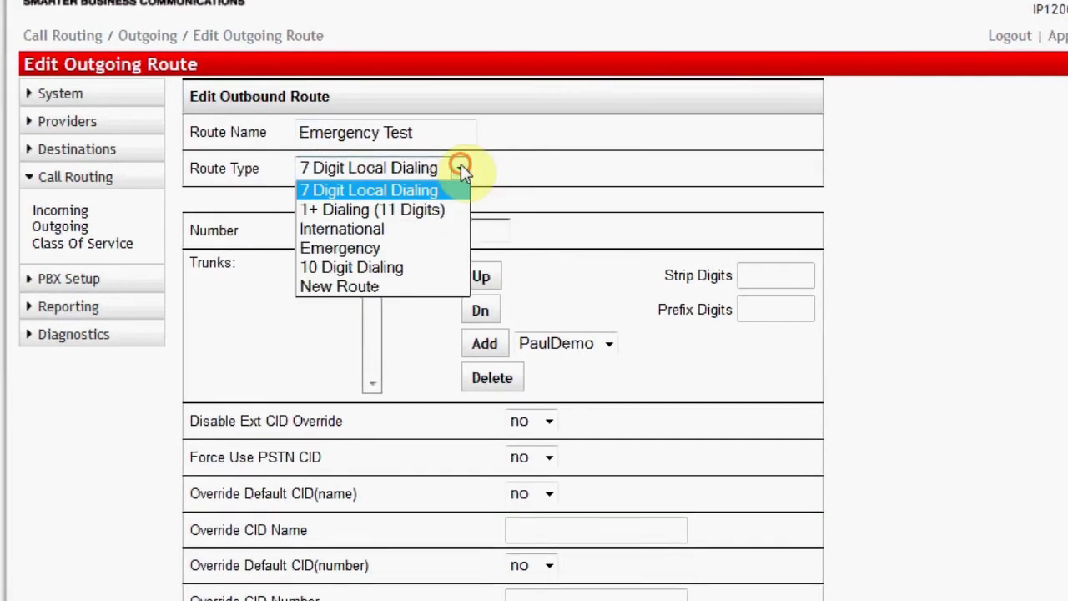
left_click(392, 286)
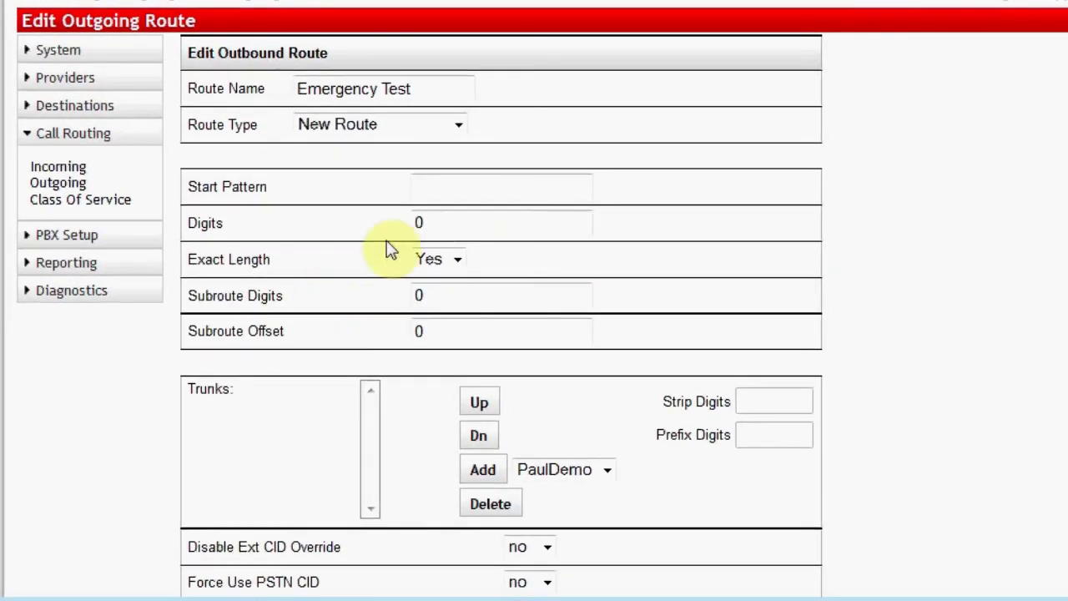
Set Digits to 3 and Start Pattern to 933, then save the route.
double_click(429, 222)
key("BackSpace")
type("3")
left_click(438, 188)
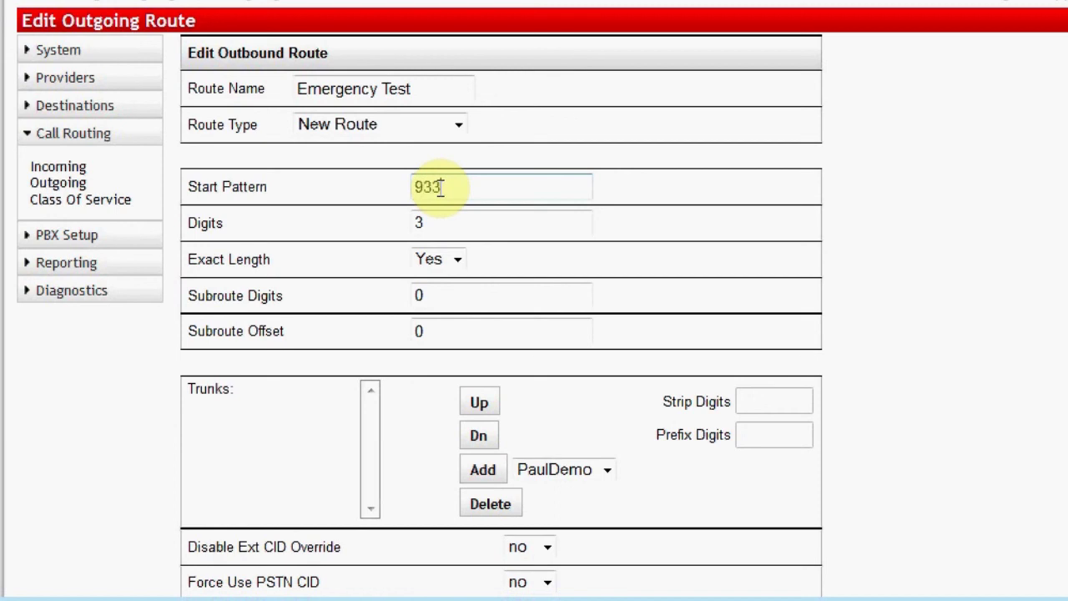
type("933")
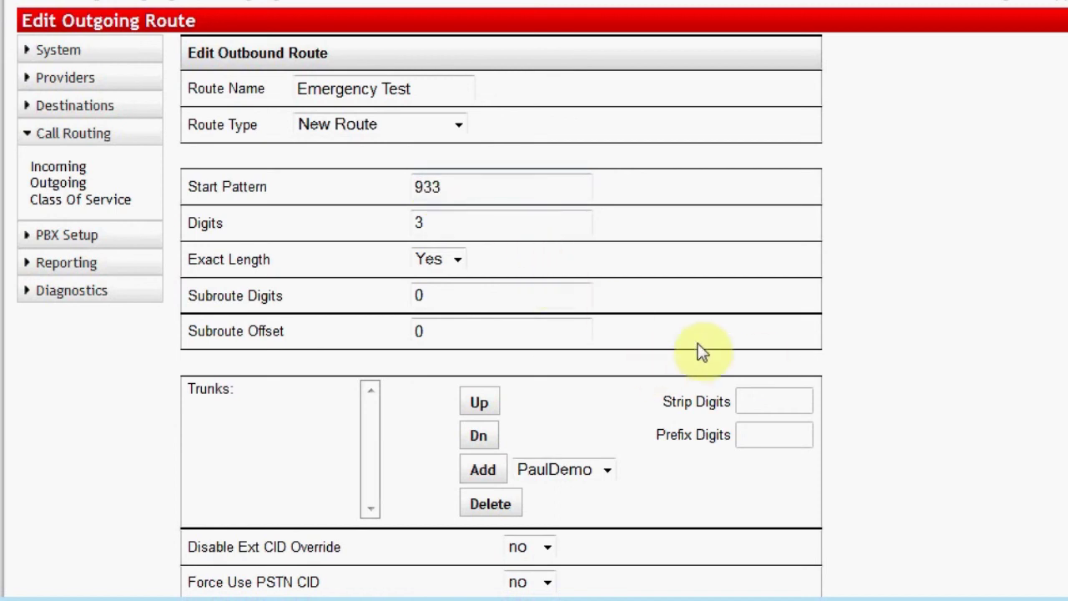
scroll(700, 350, "down", 2)
scroll(699, 342, "down", 1)
left_click(253, 521)
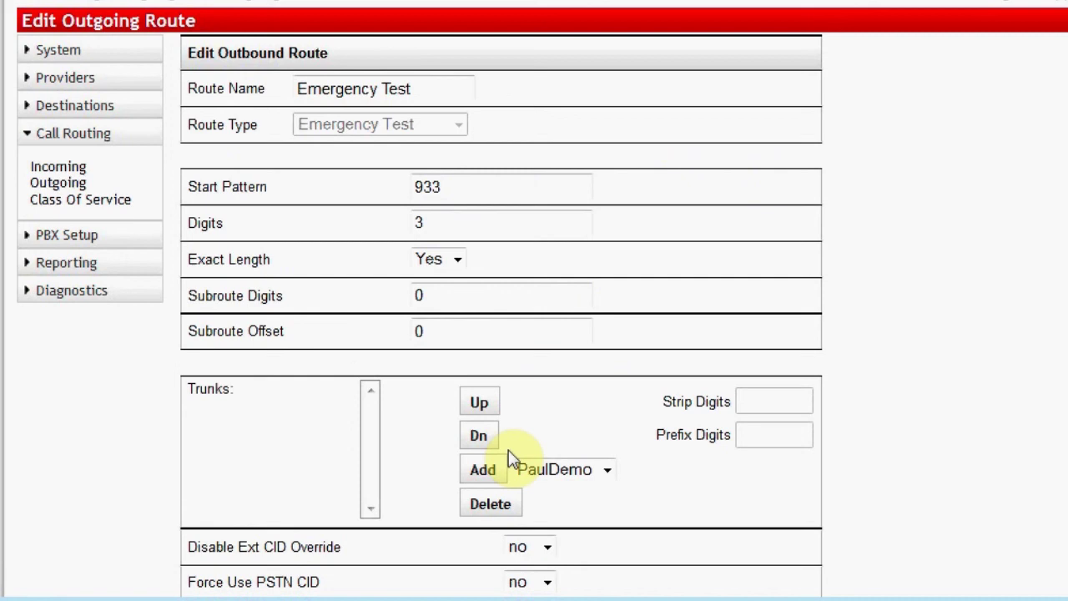
Add the PRI and AireSpring trunks to Emergency Test and save it.
left_click(541, 472)
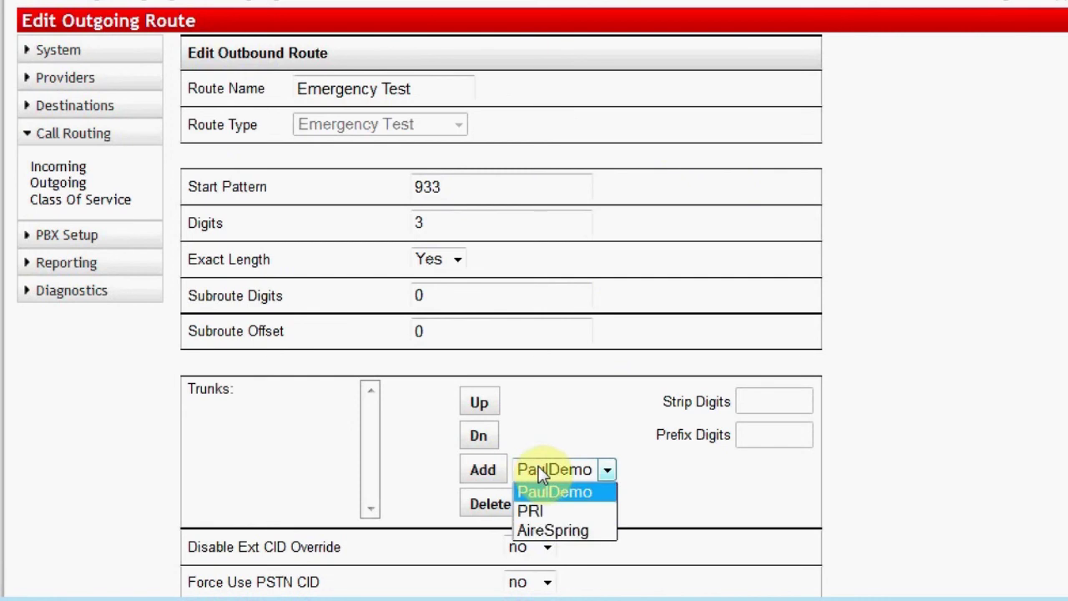
left_click(568, 511)
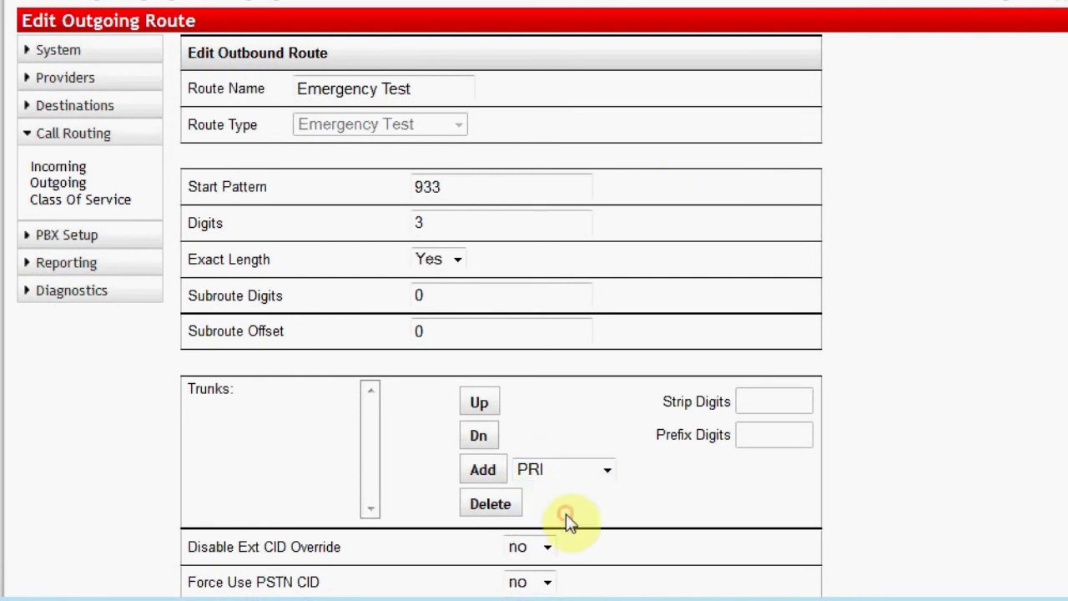
left_click(484, 471)
left_click(558, 472)
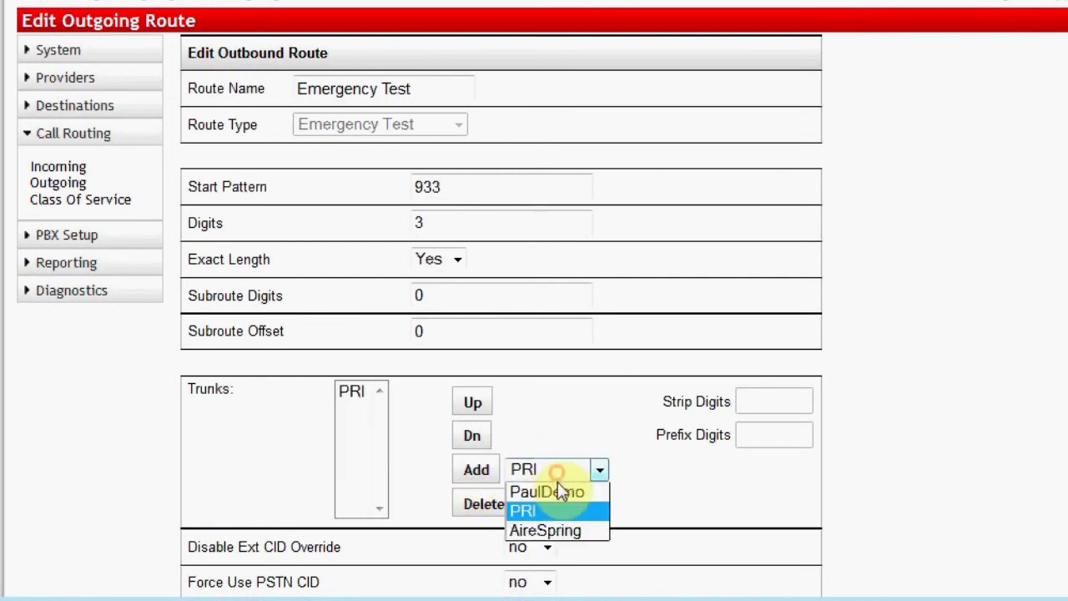
left_click(551, 531)
left_click(474, 470)
left_click(882, 513)
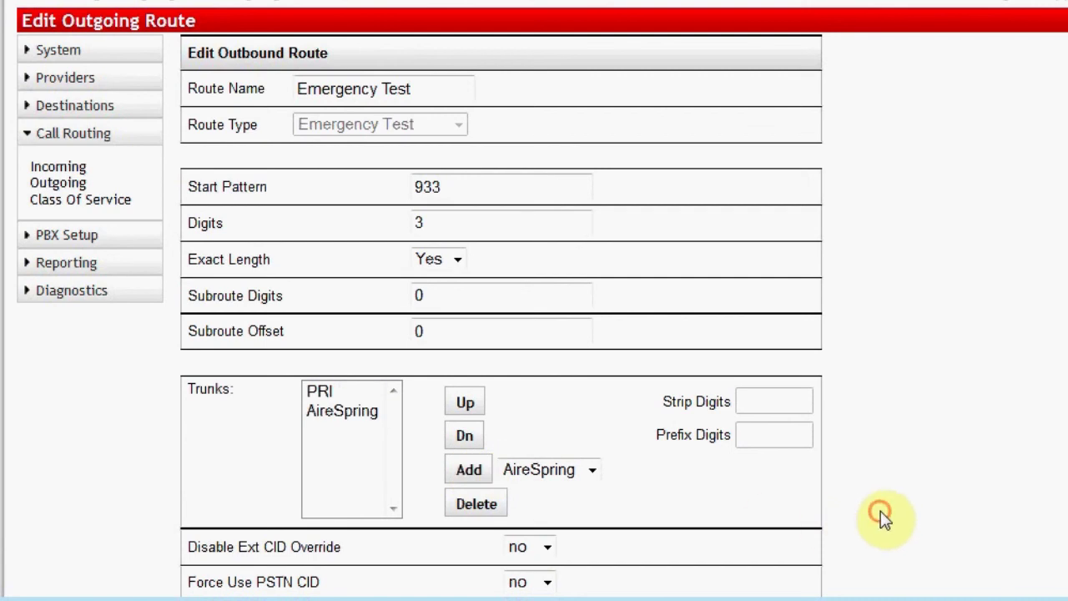
scroll(883, 509, "down", 3)
left_click(271, 524)
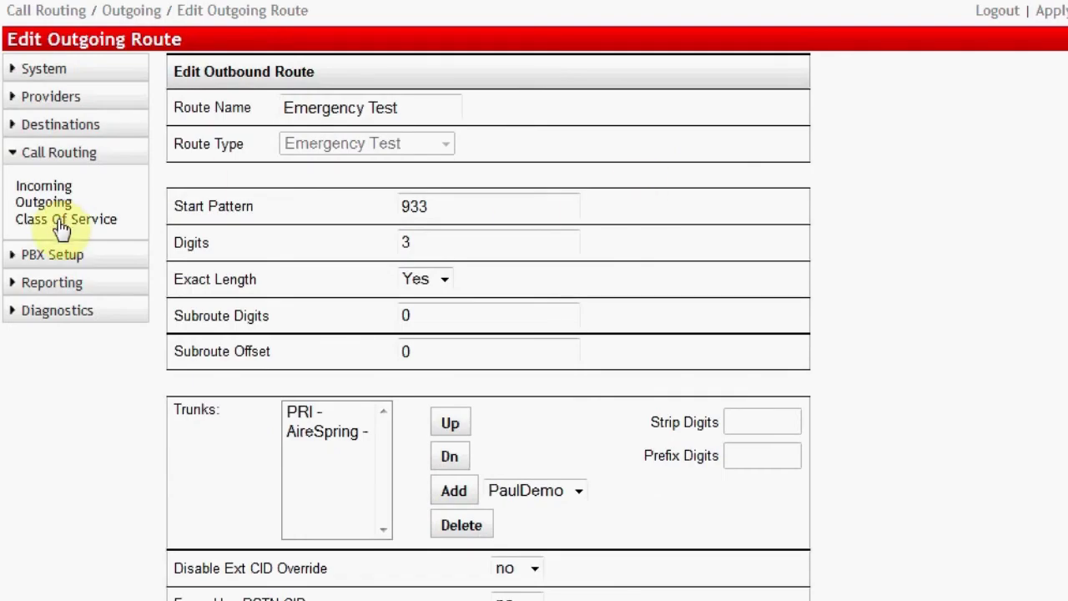
In Class Of Service, add Emergency Test to System Default's outbound routes.
left_click(63, 226)
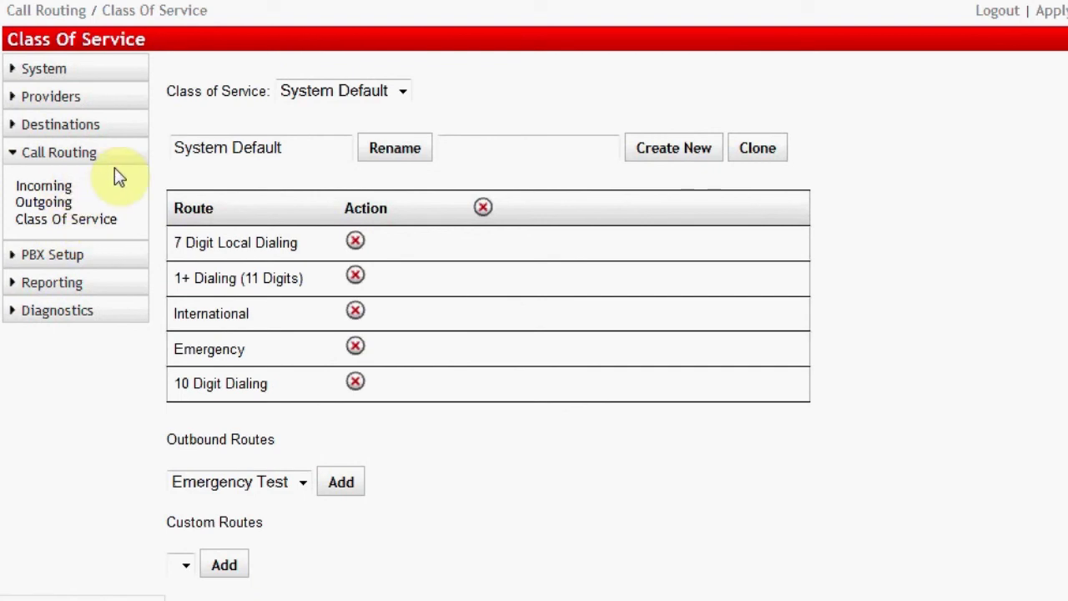
left_click(336, 91)
left_click(329, 115)
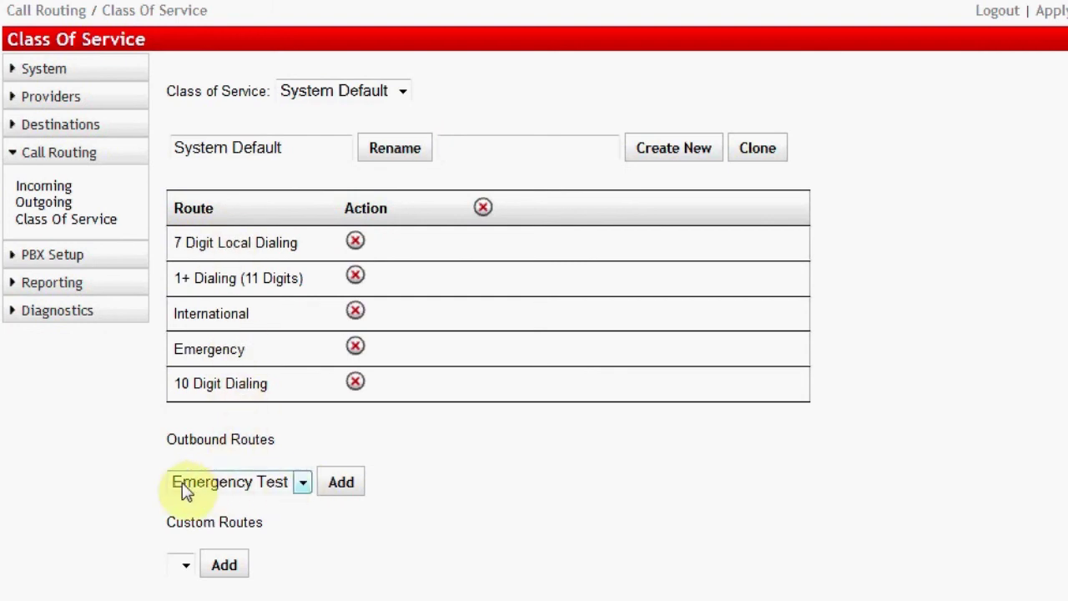
left_click(304, 490)
left_click(303, 489)
left_click(304, 492)
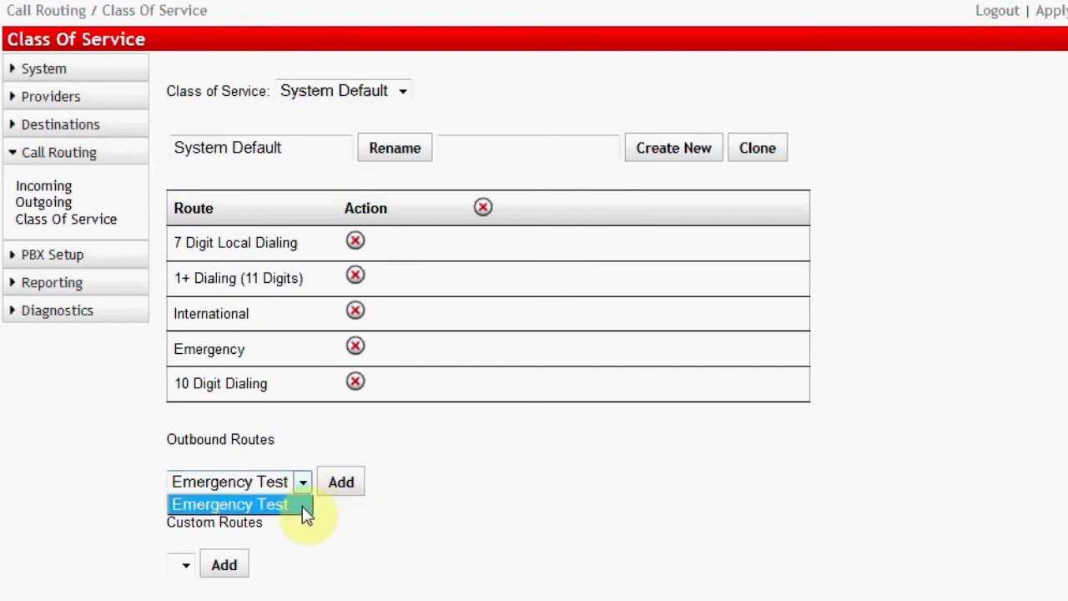
left_click(303, 507)
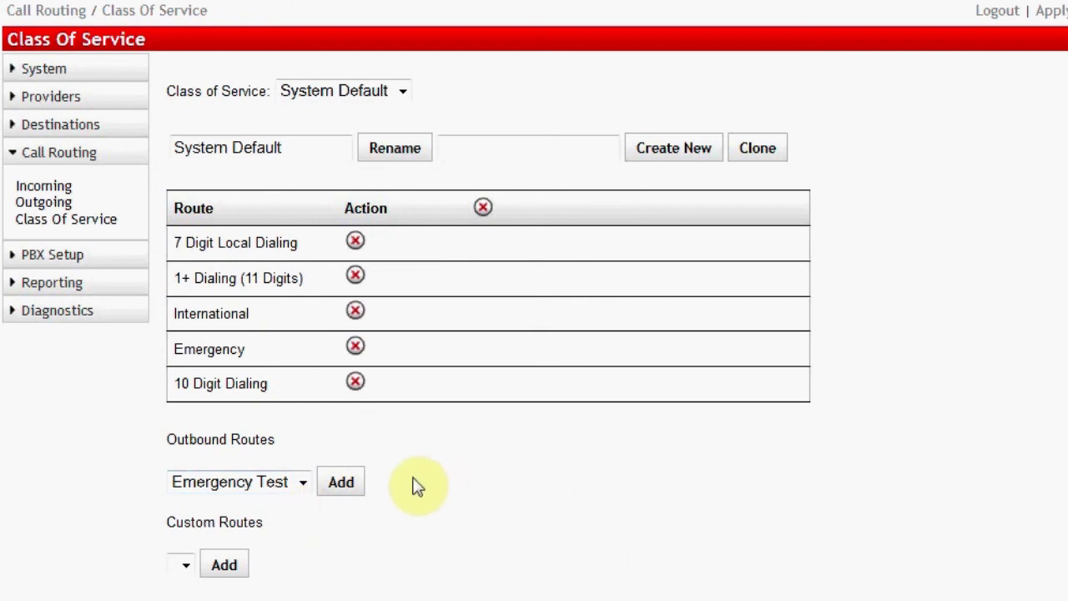
left_click(343, 485)
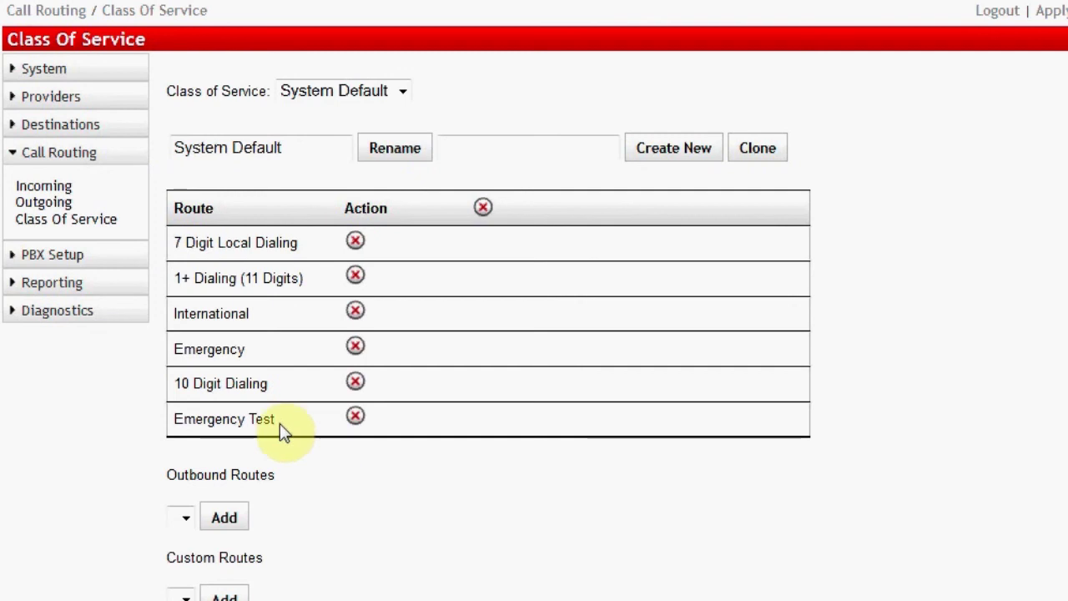
left_click_drag(280, 425, 161, 420)
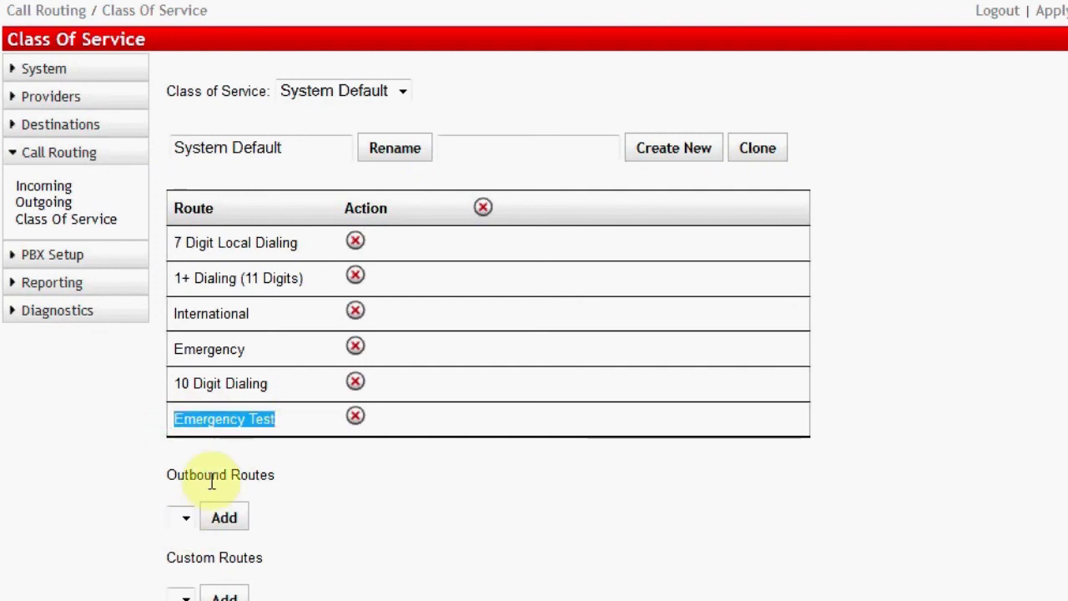
Clone System Default as noLD and remove its International and 10 Digit Dialing routes.
left_click(280, 427)
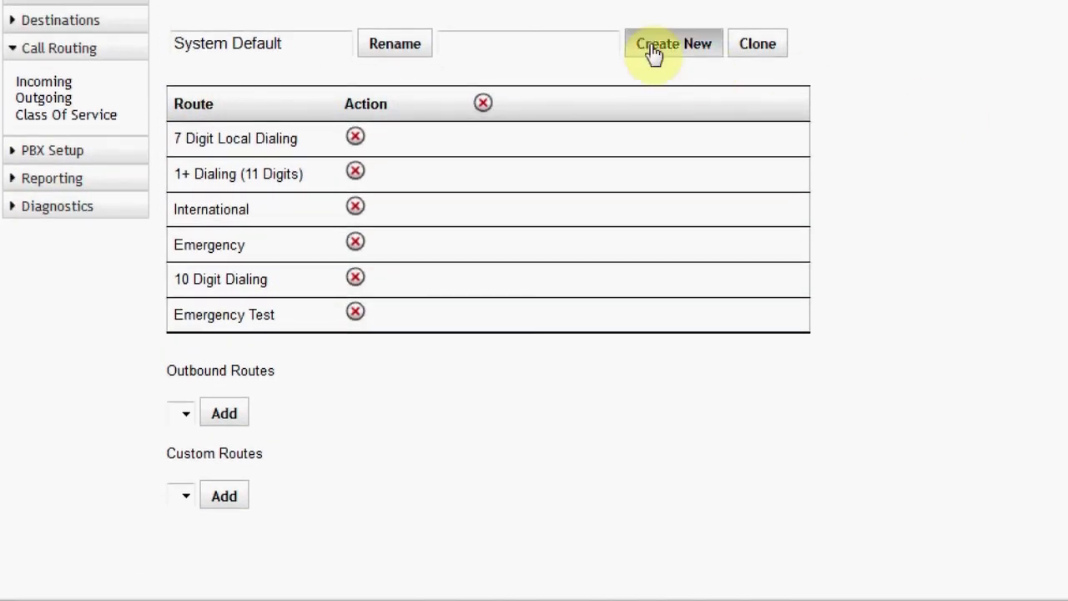
left_click(528, 52)
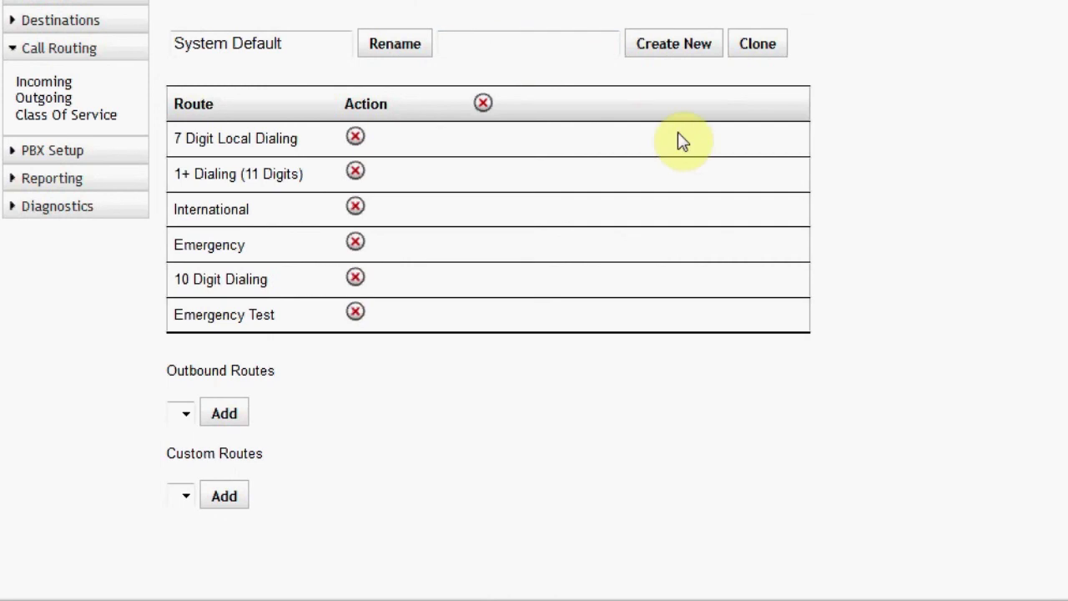
left_click(762, 43)
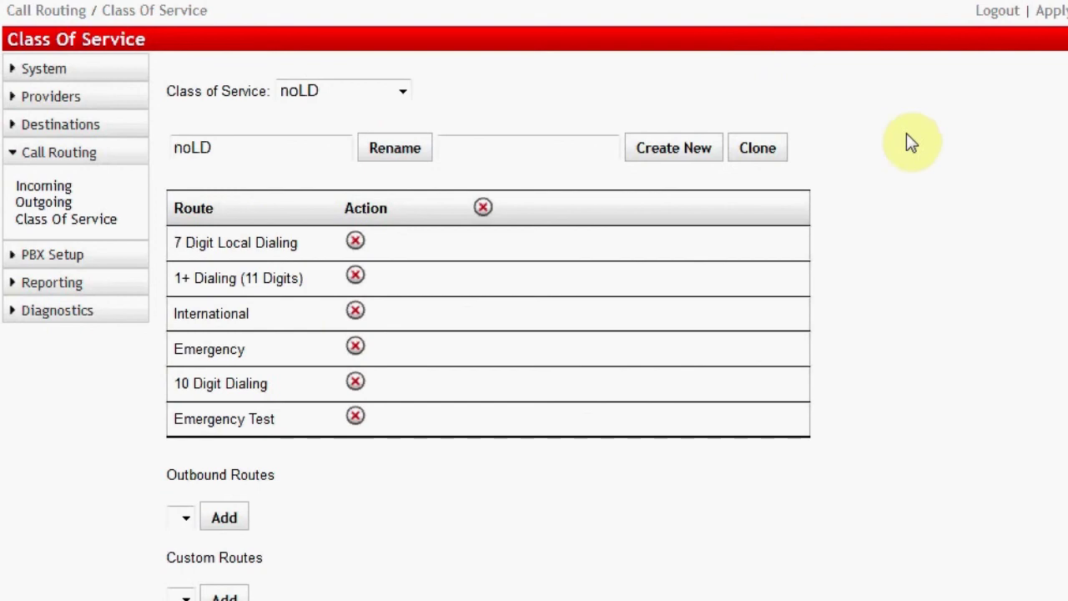
left_click(329, 94)
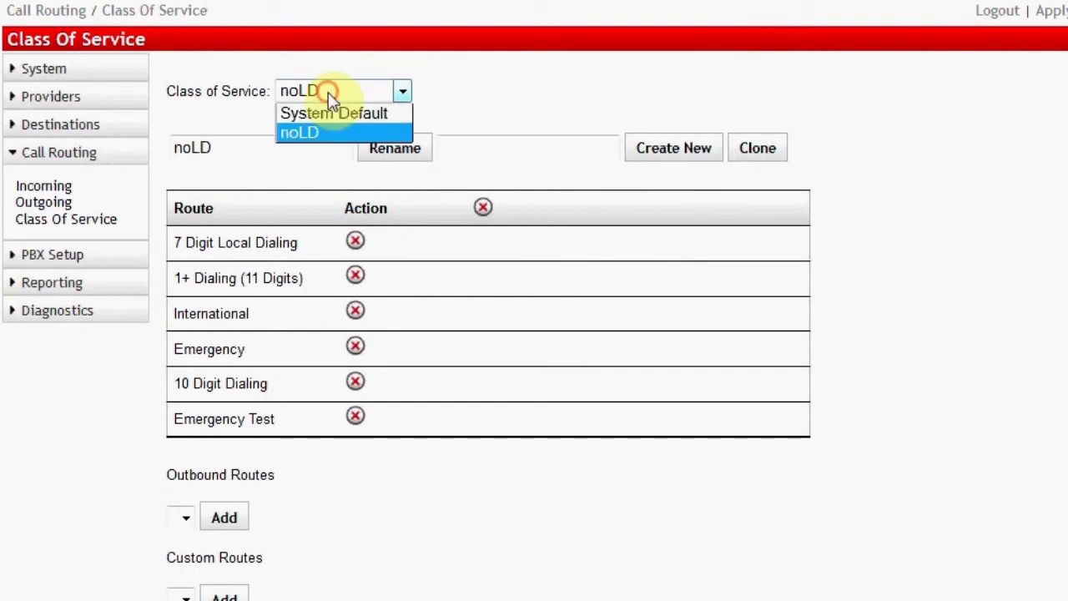
left_click(476, 88)
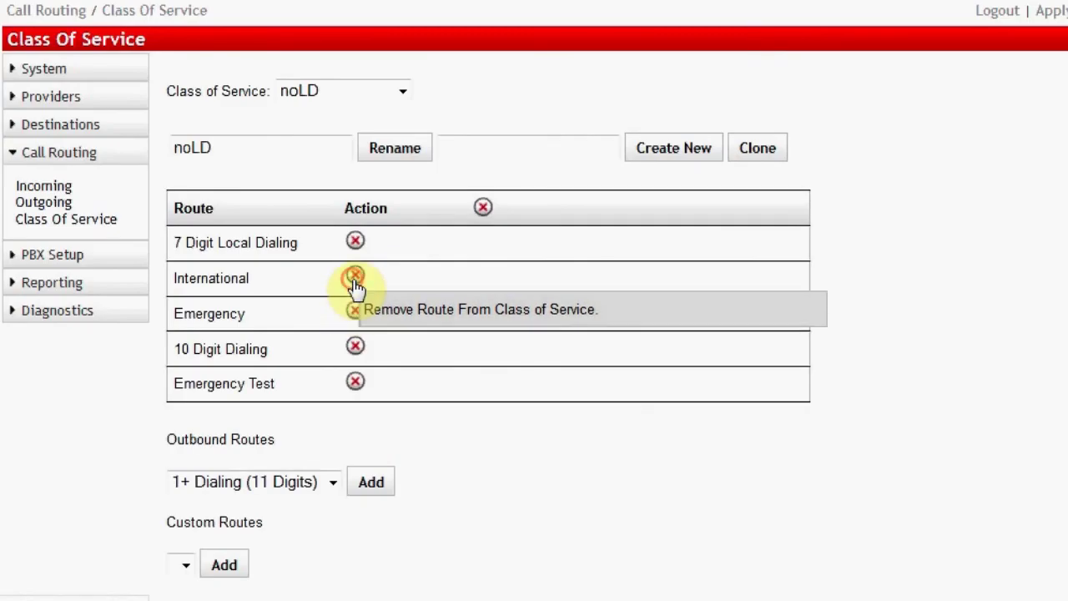
left_click(354, 277)
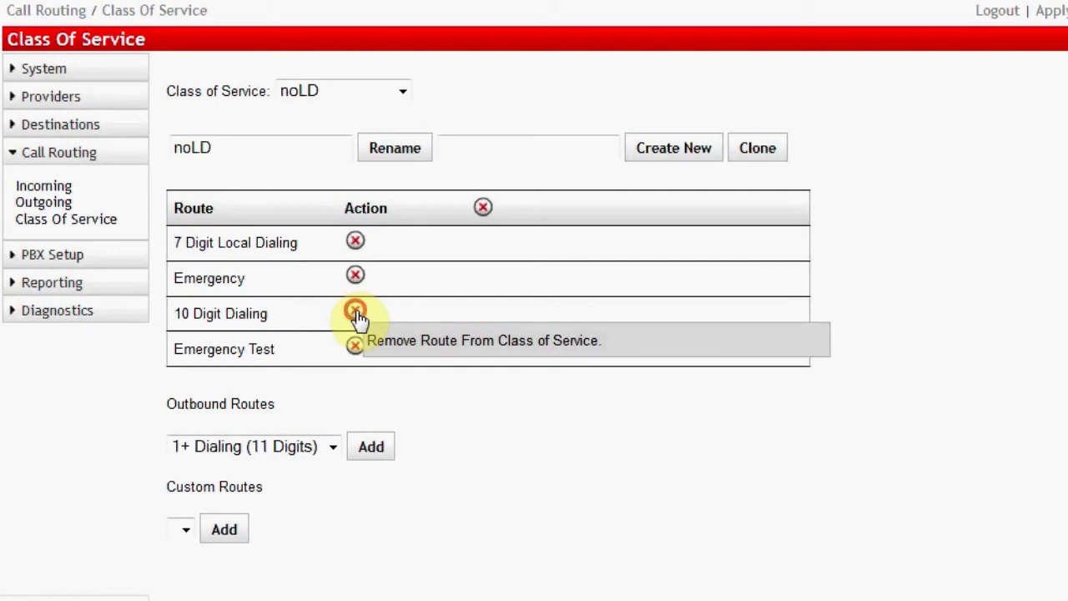
left_click(357, 314)
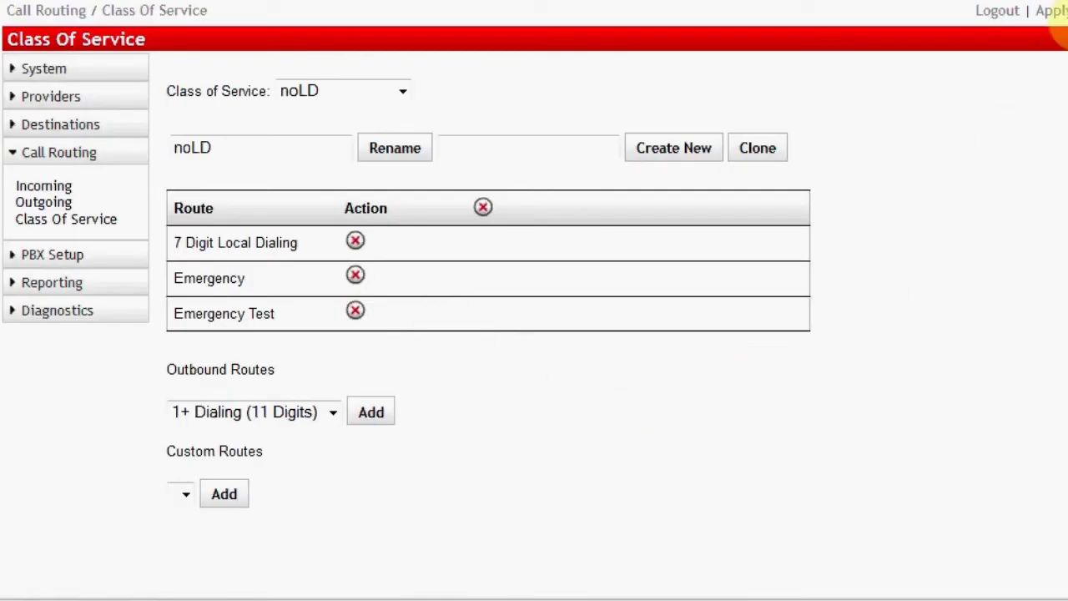
Apply the pending changes to the PBX and open PBX Setup > General.
left_click(1053, 11)
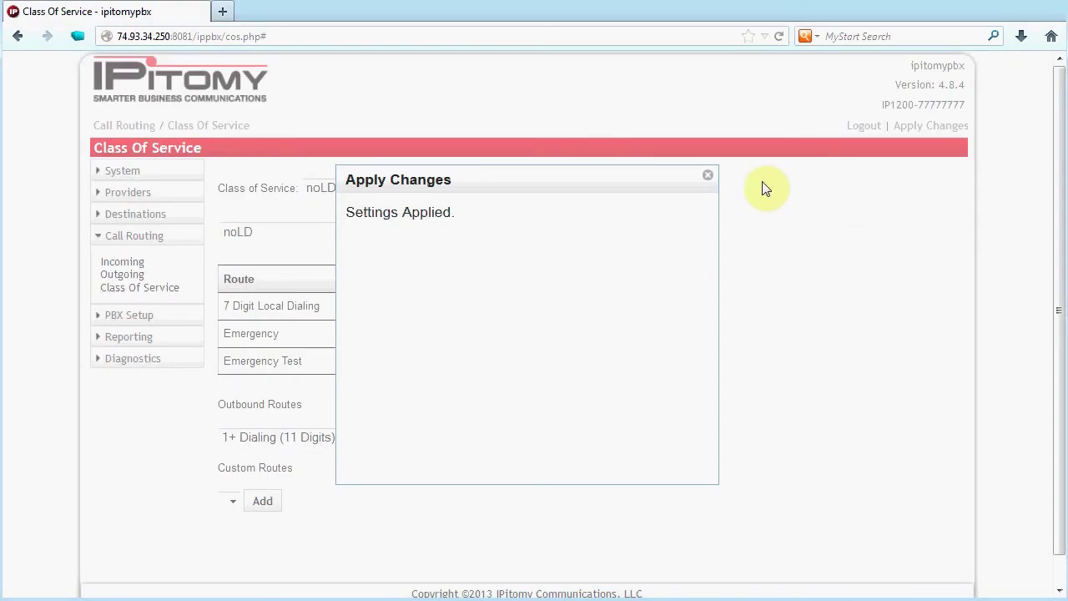
left_click(706, 181)
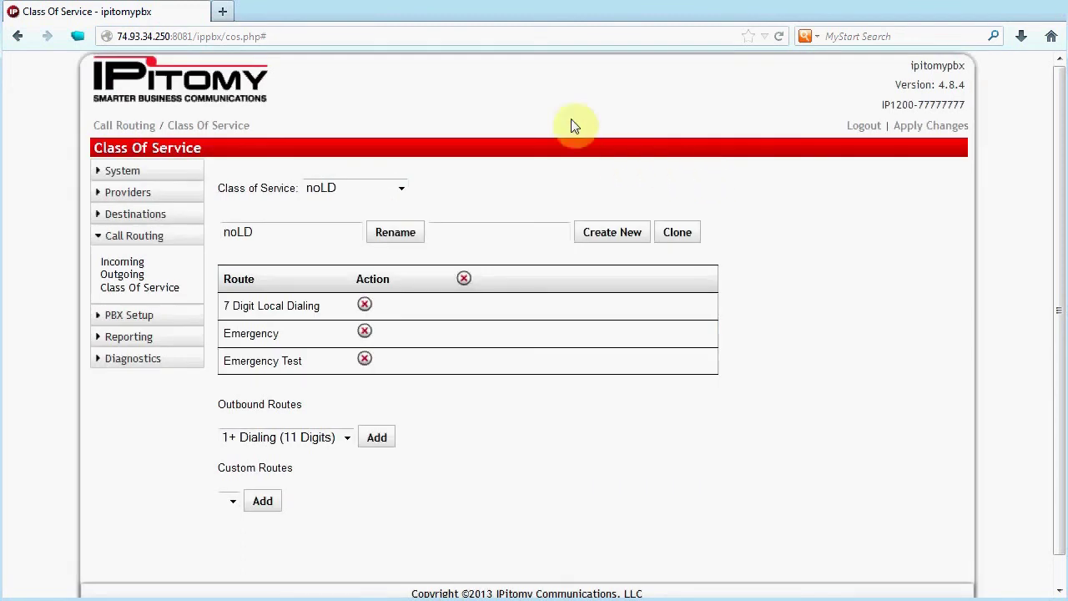
left_click(133, 310)
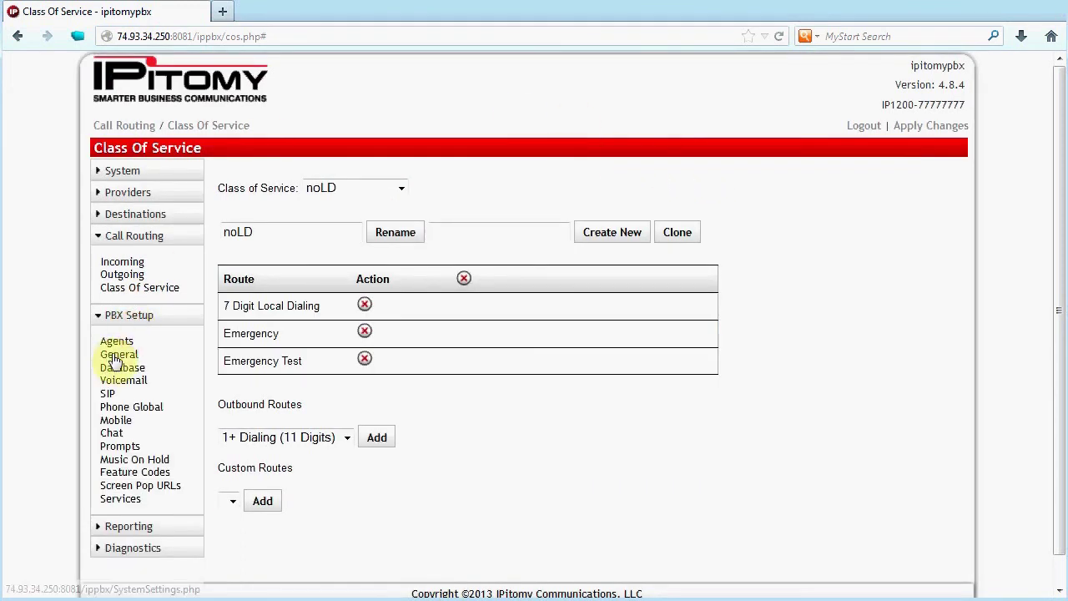
left_click(115, 357)
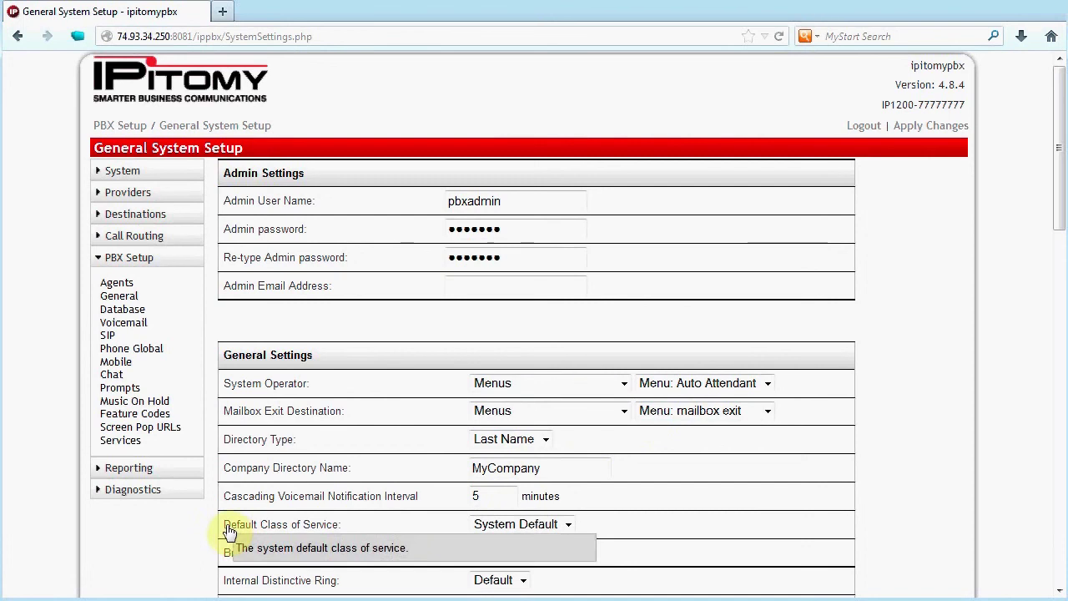
Keep the Default Class of Service at System Default.
left_click_drag(344, 526, 224, 524)
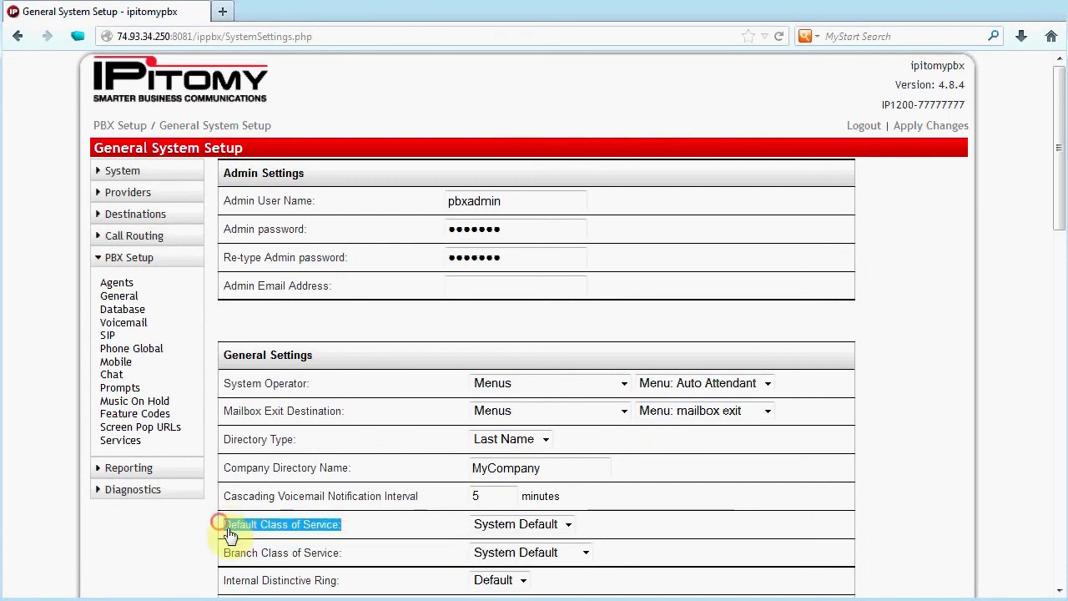
left_click(515, 526)
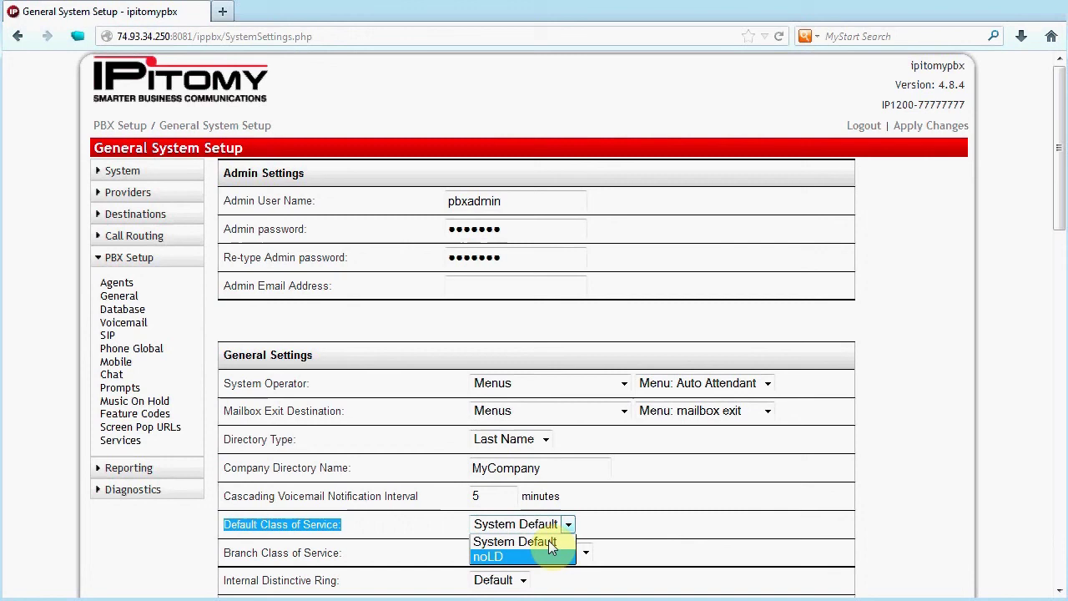
left_click(617, 529)
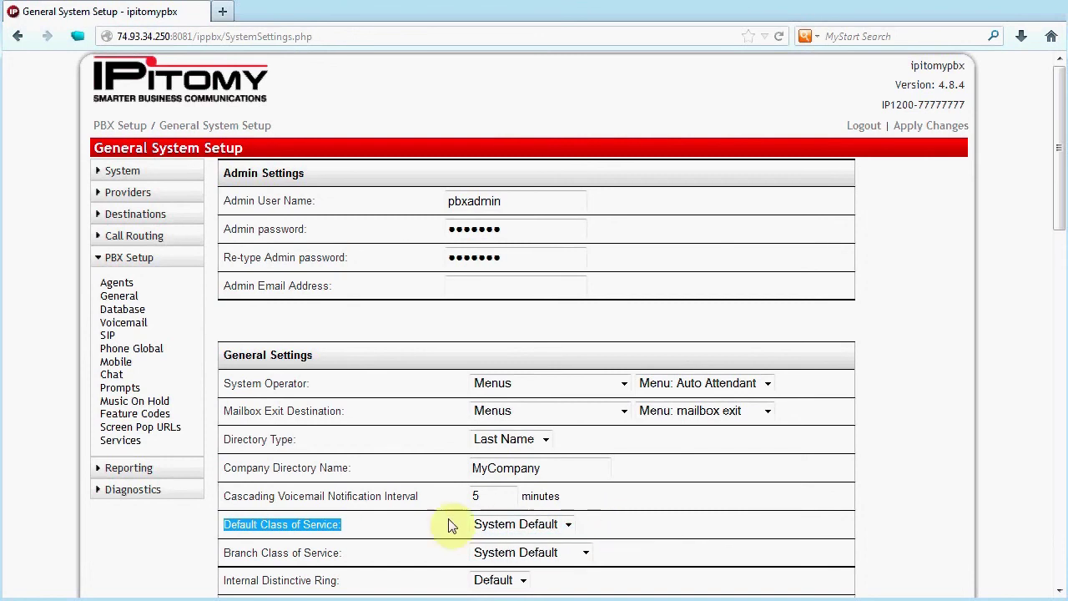
left_click(396, 528)
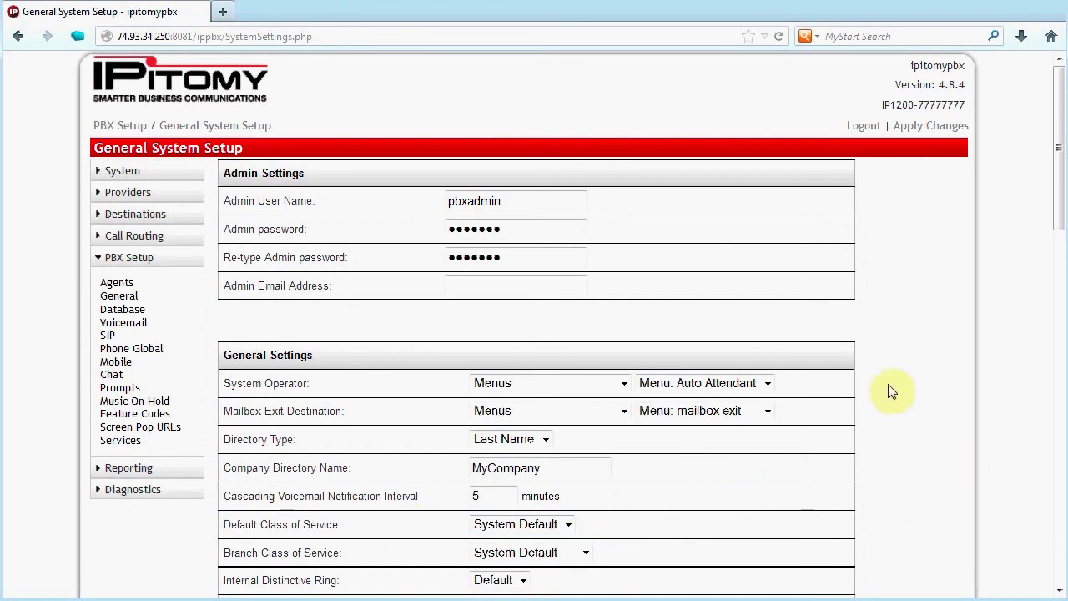
left_click(140, 214)
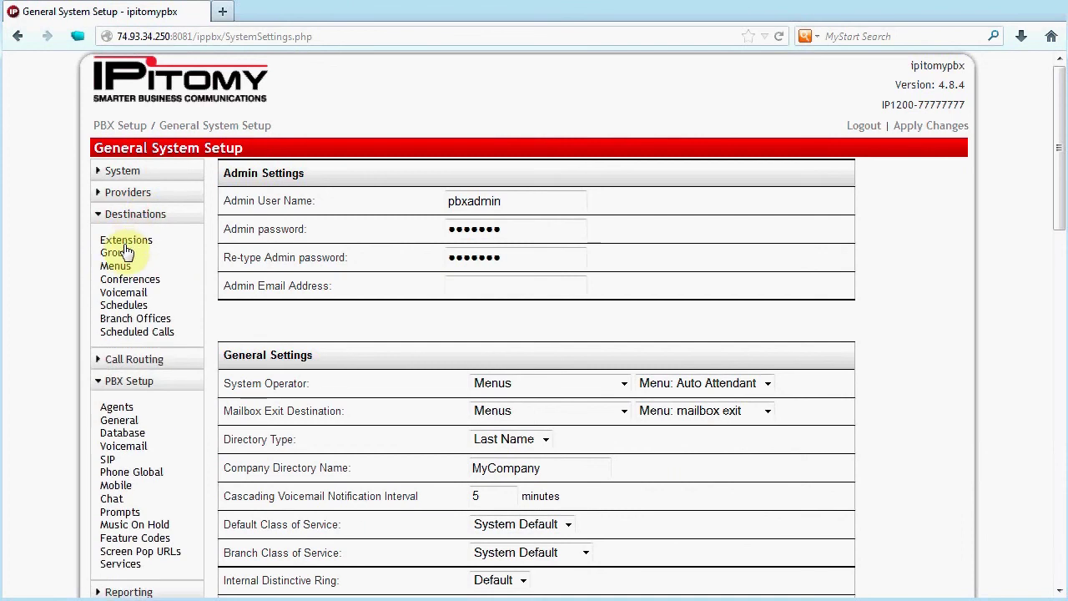
Set extension 220's Class of Service to noLD and save it.
left_click(125, 240)
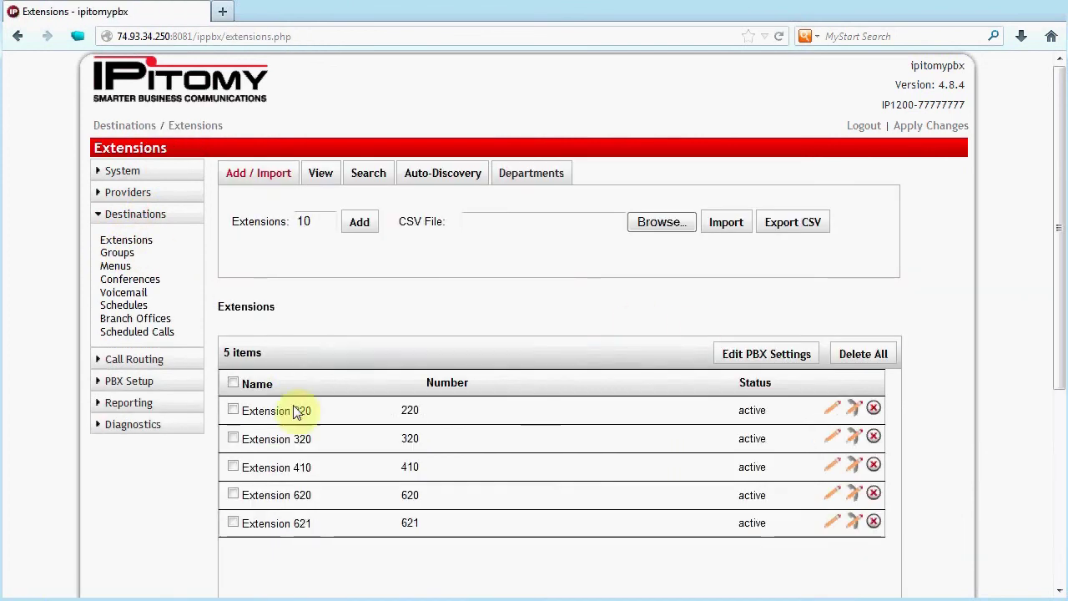
left_click(828, 414)
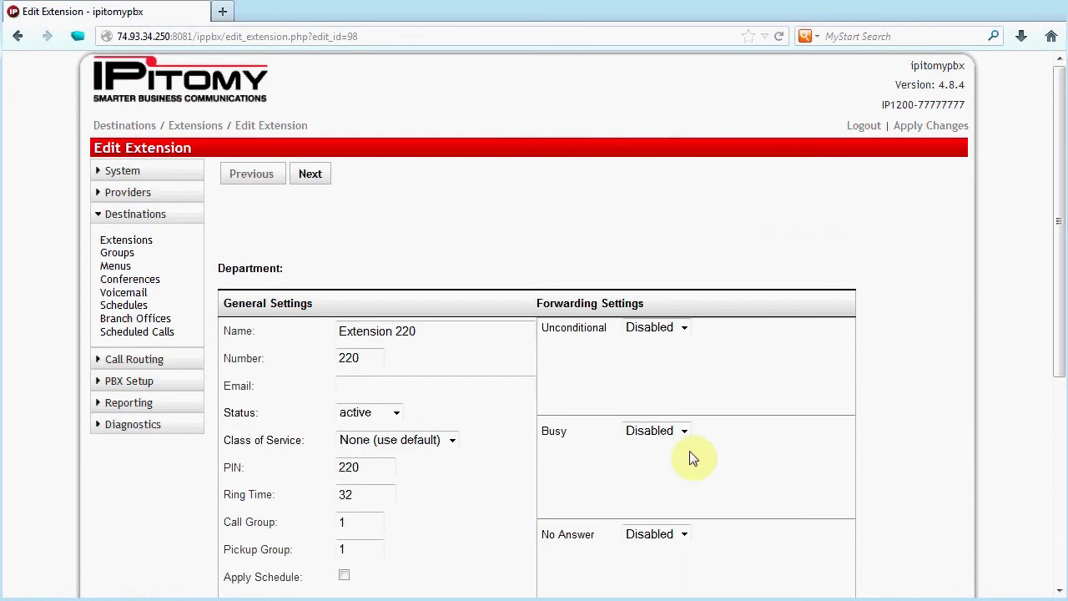
left_click(402, 443)
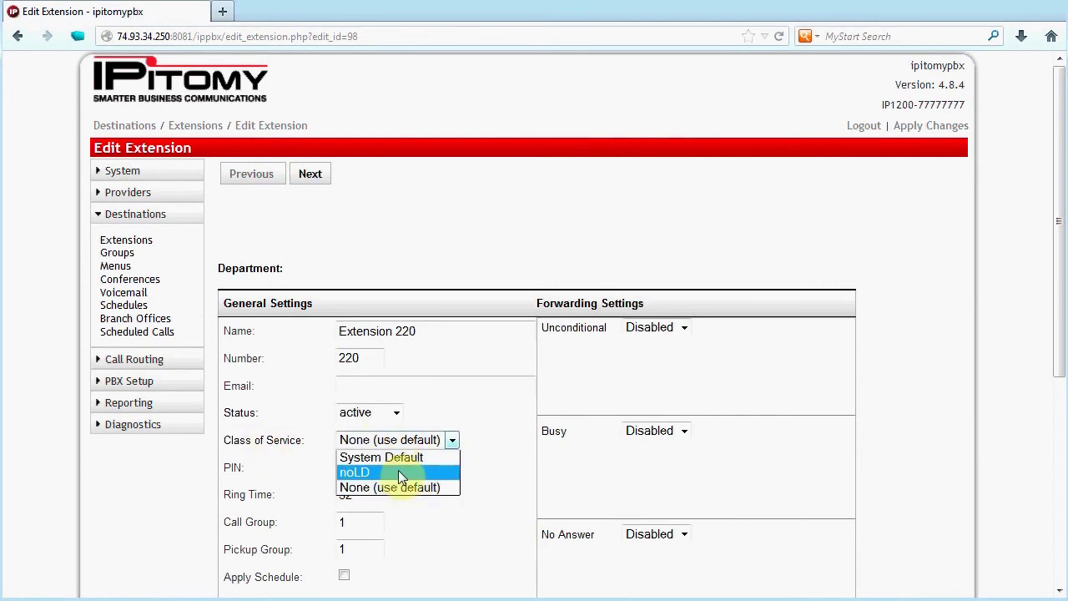
left_click(400, 474)
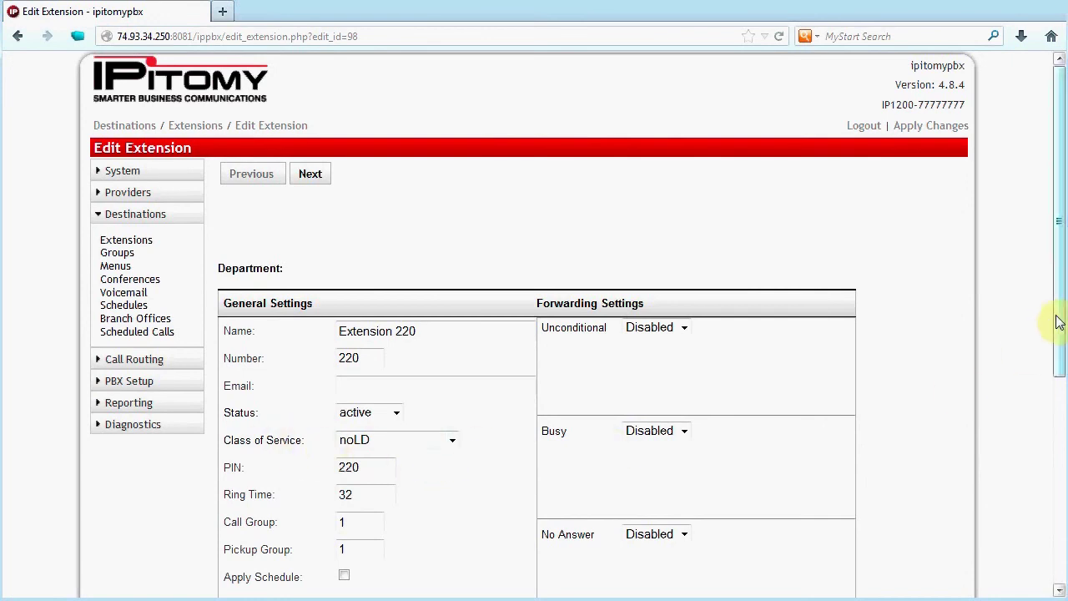
left_click_drag(1056, 322, 1064, 538)
left_click(251, 483)
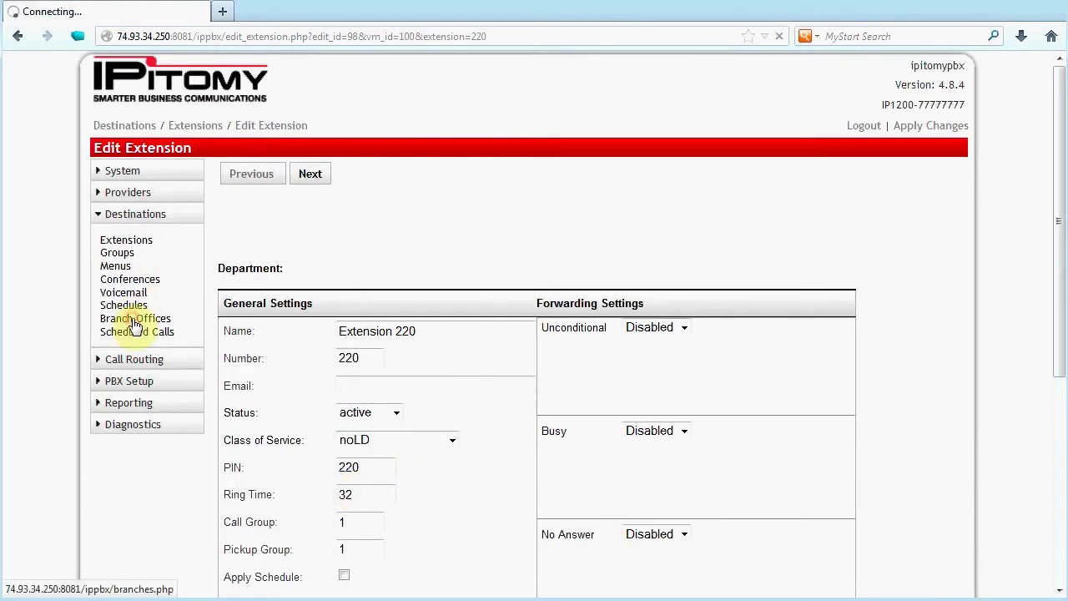
Open the branch office's settings and leave Class of Service at None (use default).
left_click(256, 245)
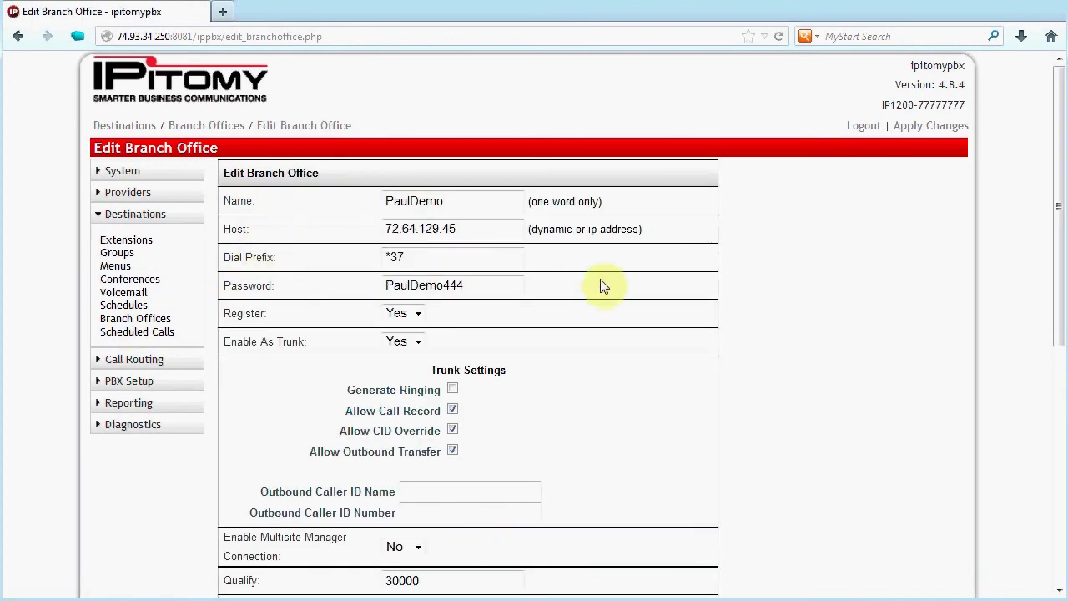
left_click_drag(1060, 221, 1044, 383)
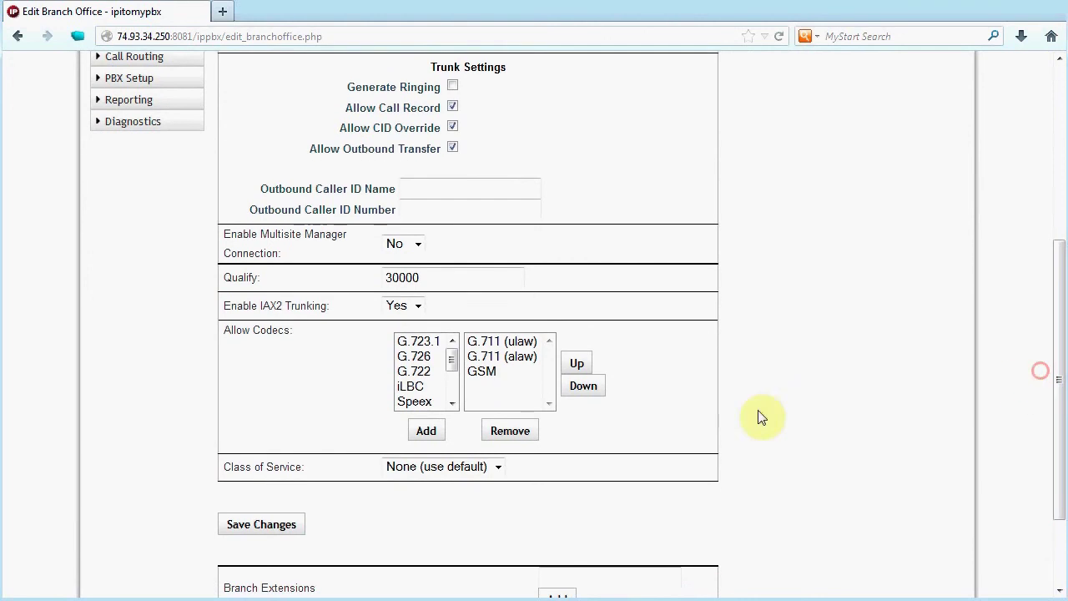
left_click(498, 467)
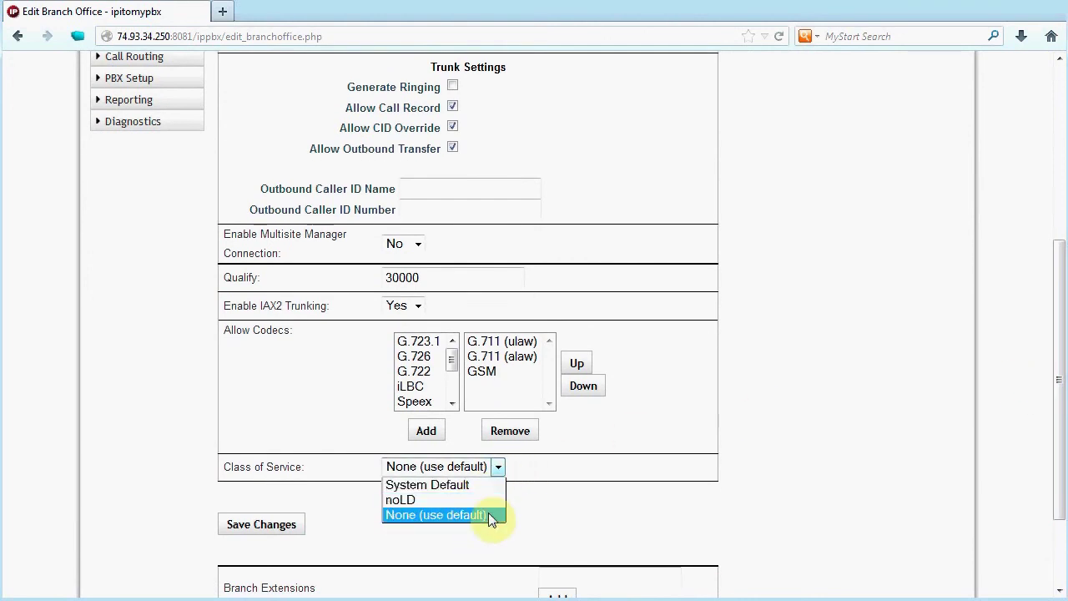
left_click(806, 446)
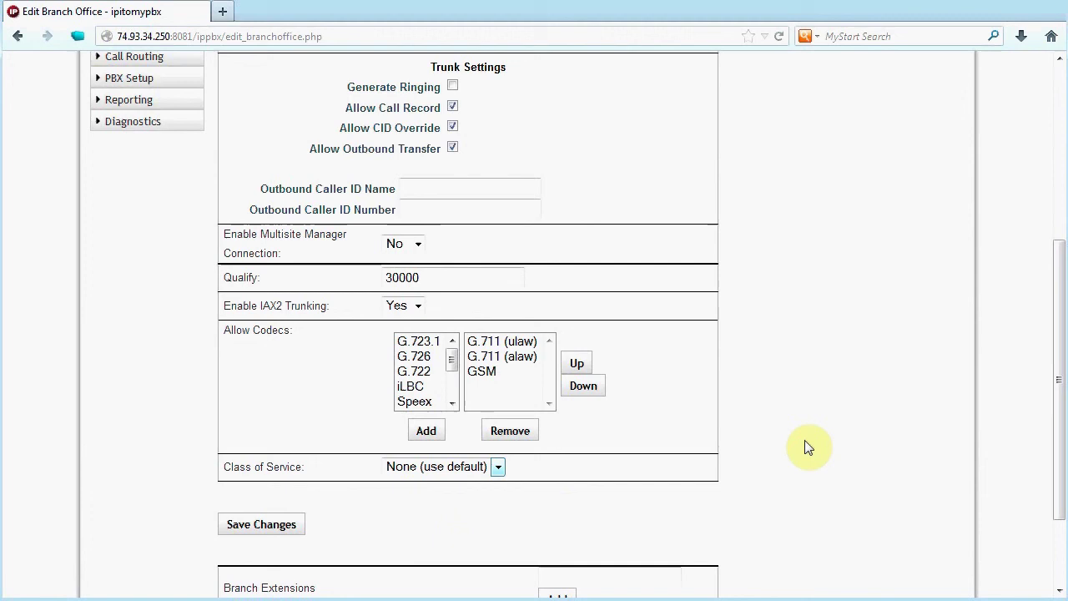
left_click_drag(1057, 429, 1052, 241)
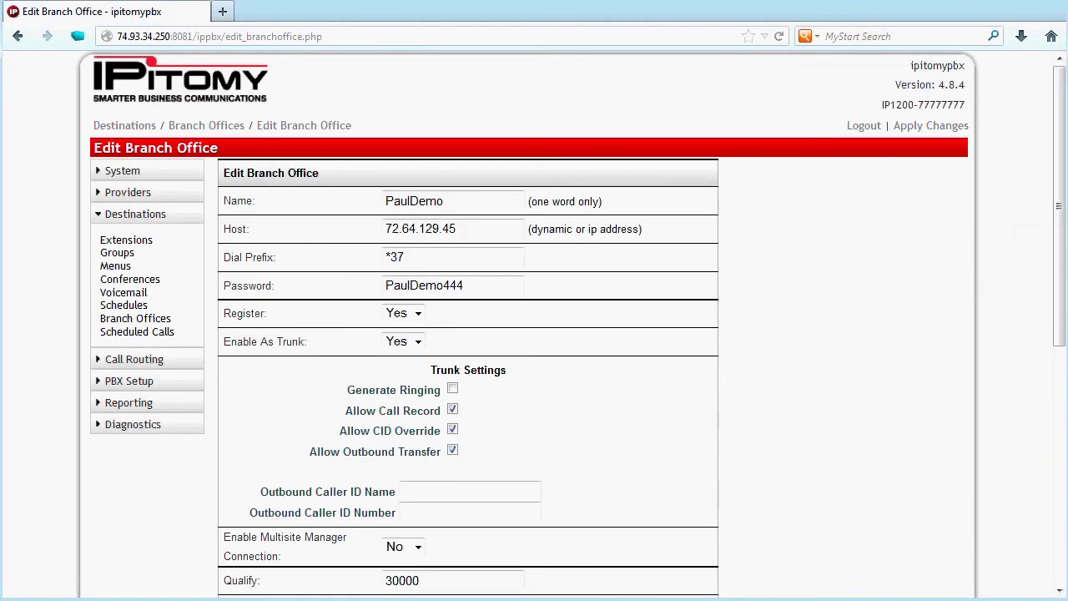